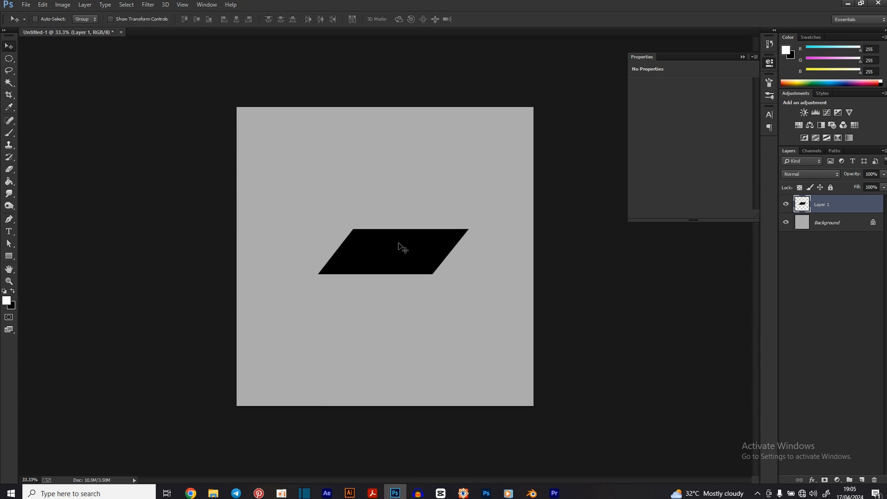
Step: Draw a closed four-sided Pen path on a new layer beneath the black parallelogram, extending slightly below its lower edge
left_click(9, 220)
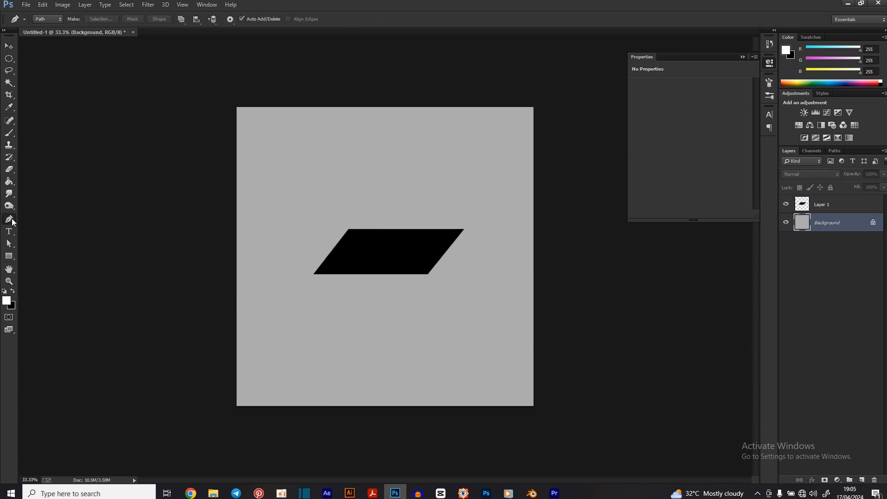
key("ctrl+shift+alt+n")
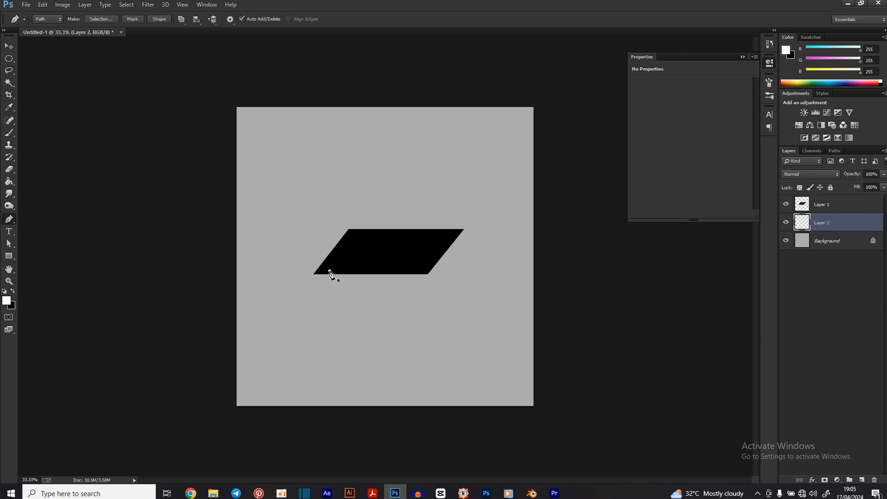
left_click(420, 284)
left_click(420, 261)
left_click(330, 271)
mouse_move(329, 270)
left_mouse_down()
mouse_move(329, 262)
mouse_move(324, 284)
left_mouse_up()
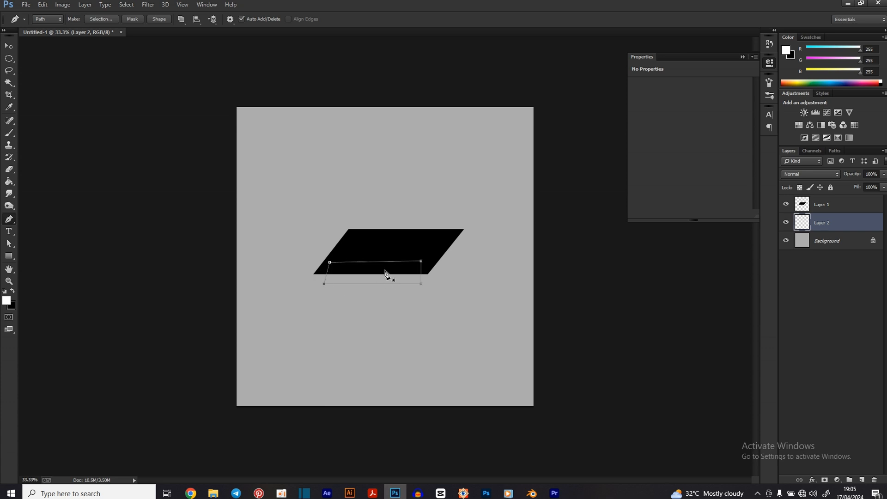
Step: Fill the four-sided path with orange ff8a00 at 100% opacity and delete the path
right_click(412, 270)
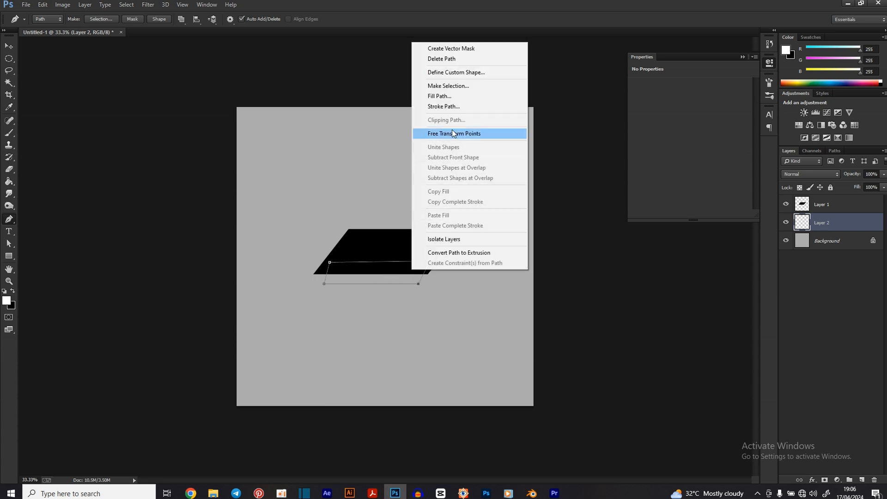
left_click(451, 96)
left_click(128, 85)
left_click(108, 110)
left_click(658, 388)
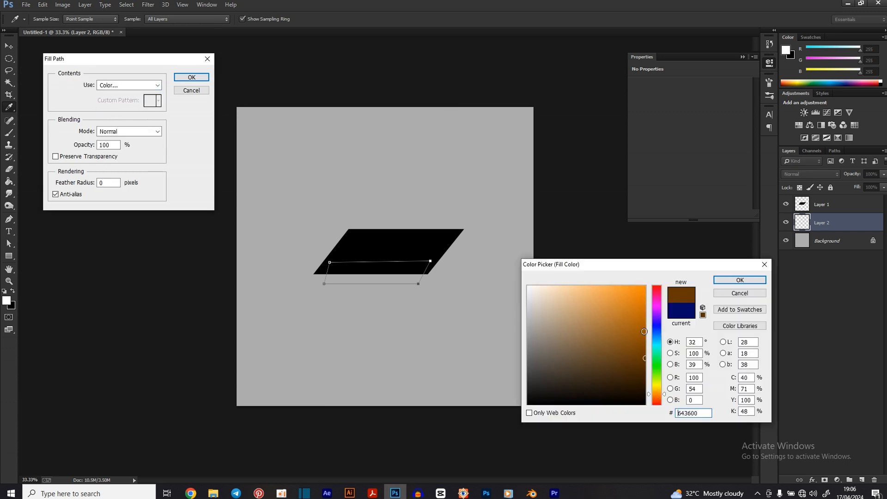
left_click(645, 287)
left_click(739, 280)
left_click(194, 77)
right_click(473, 198)
left_click(513, 213)
Step: Adjust the left end of the orange bar with Free Transform so its slant follows the black parallelogram
key("ctrl+t")
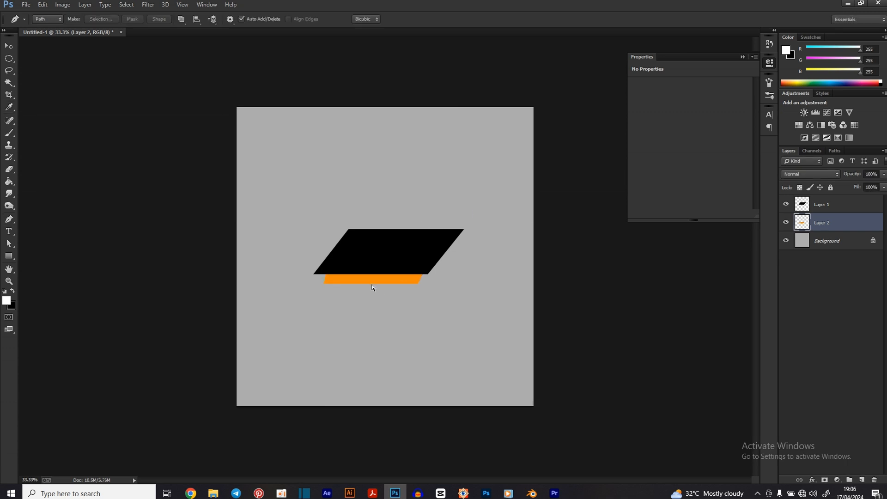
left_click_drag(324, 262, 331, 261)
left_click(419, 19)
key("v")
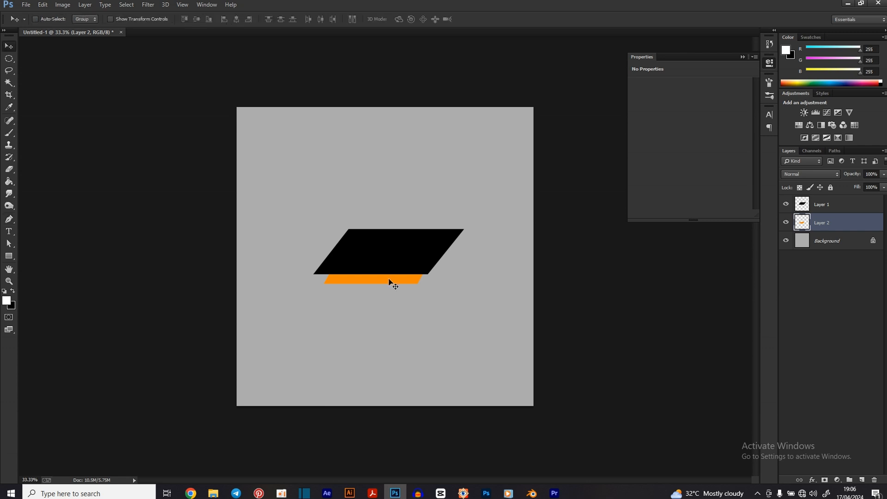
Step: On a new layer just above the Background, draw a Pen path for a pointed tail hanging from the orange bar's right half
left_click(827, 240)
left_click(863, 480)
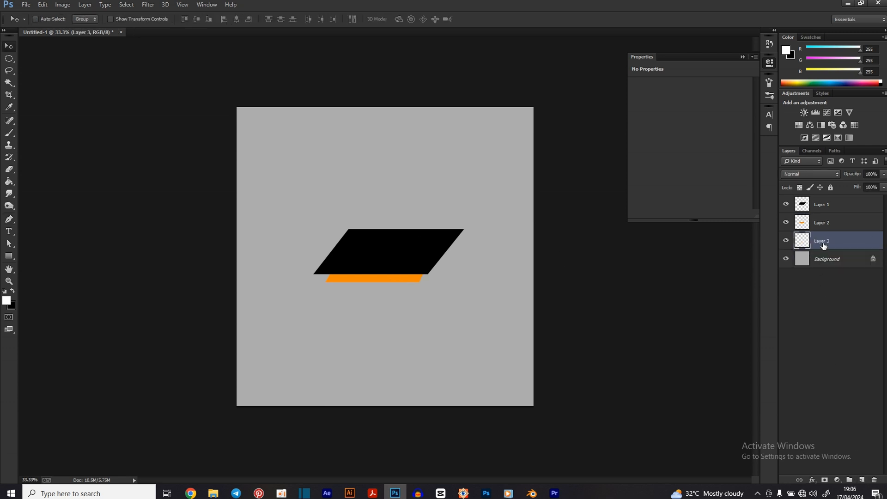
key("p")
left_click(424, 272)
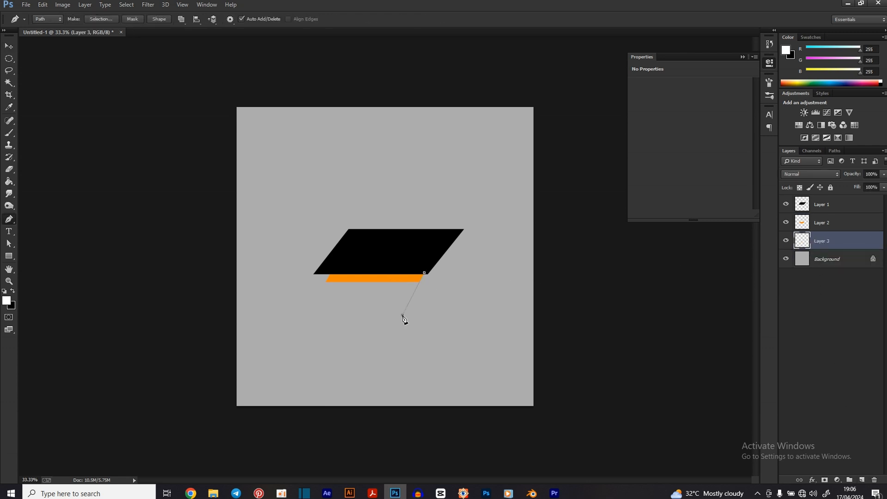
left_click(418, 282)
left_click(376, 319)
left_click(376, 276)
left_click(418, 271)
Step: Fill the pointed tail path with orange ff8a00 and delete the path
right_click(420, 314)
left_click(443, 132)
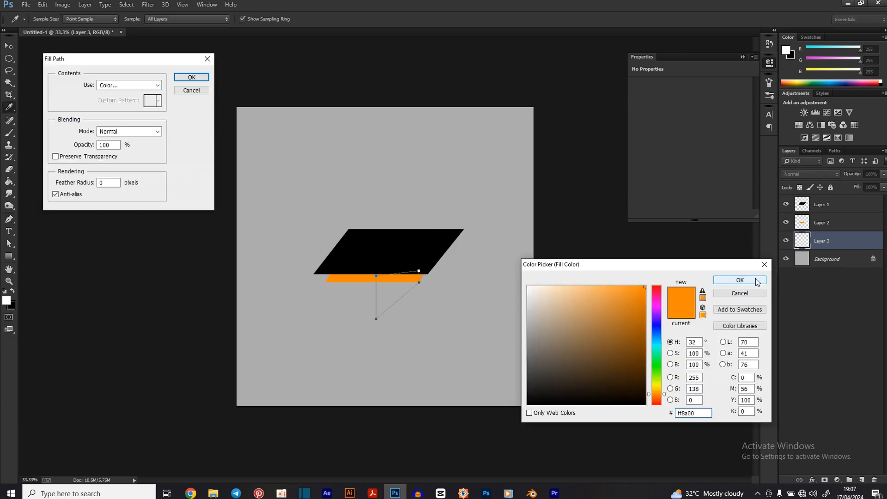
left_click(756, 281)
left_click(198, 78)
right_click(472, 164)
left_click(502, 180)
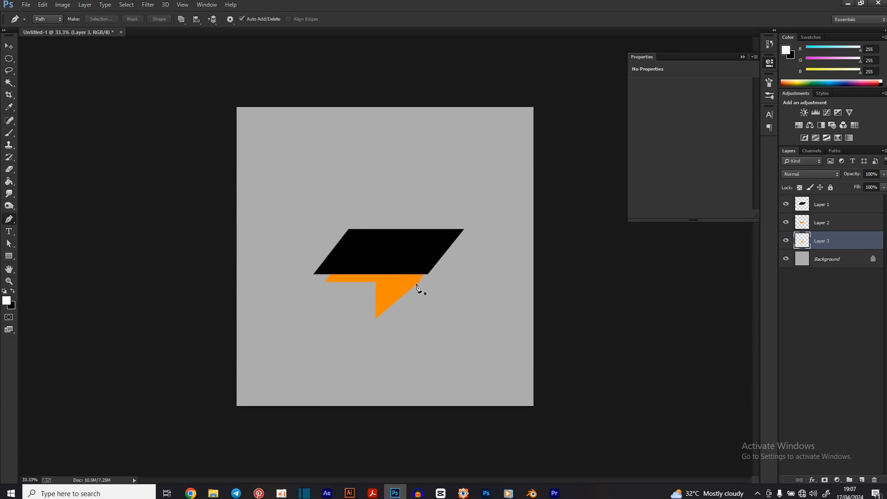
Step: Add an empty layer above the tail, and duplicate the orange bar's layer with the copy placed beneath the original
left_click(862, 479)
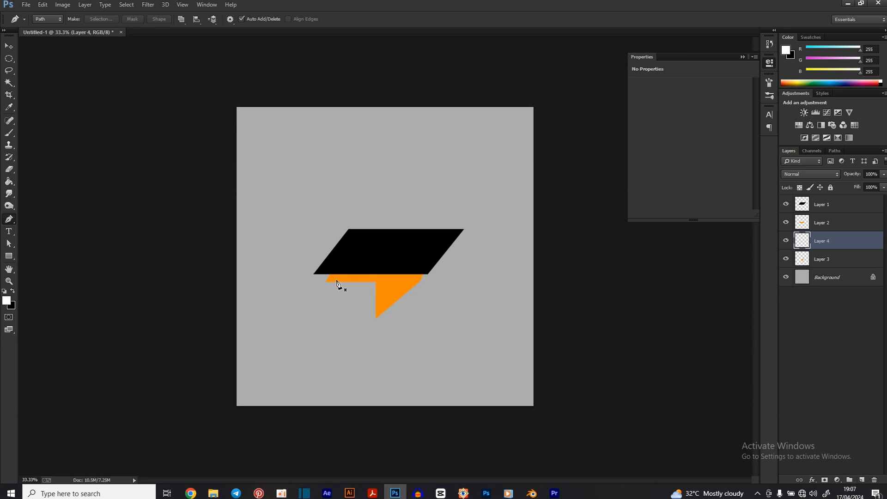
left_click(826, 225)
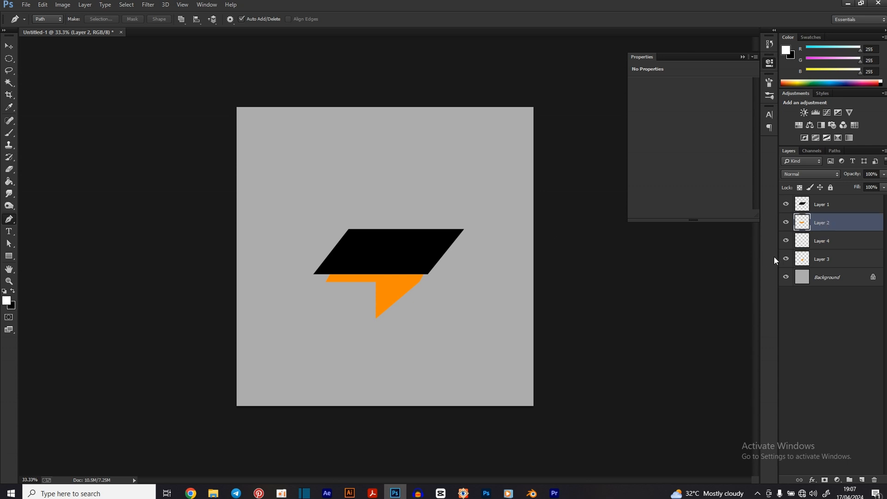
key("ctrl+j")
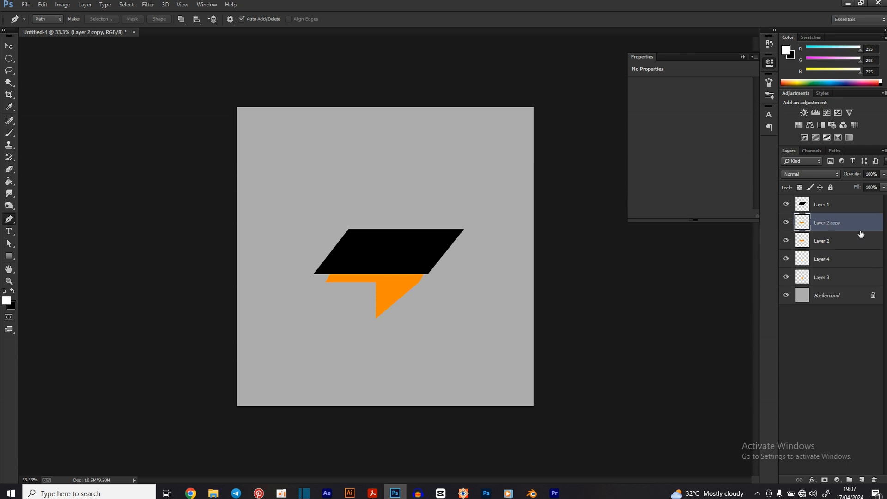
left_click_drag(860, 222, 854, 250)
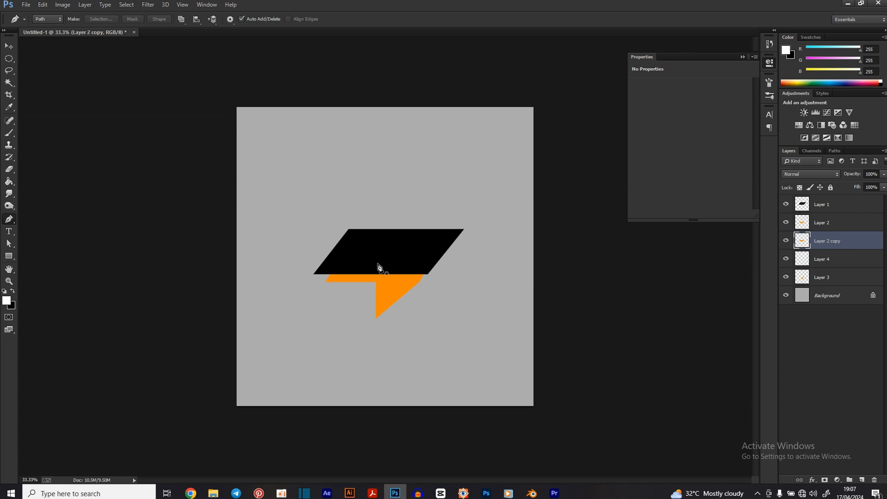
Step: Move the duplicated bar down below the original and shorten it from its right end with Free Transform
key("v")
left_click_drag(365, 281, 365, 294)
key("ctrl+t")
left_click_drag(432, 294, 403, 286)
left_click(419, 20)
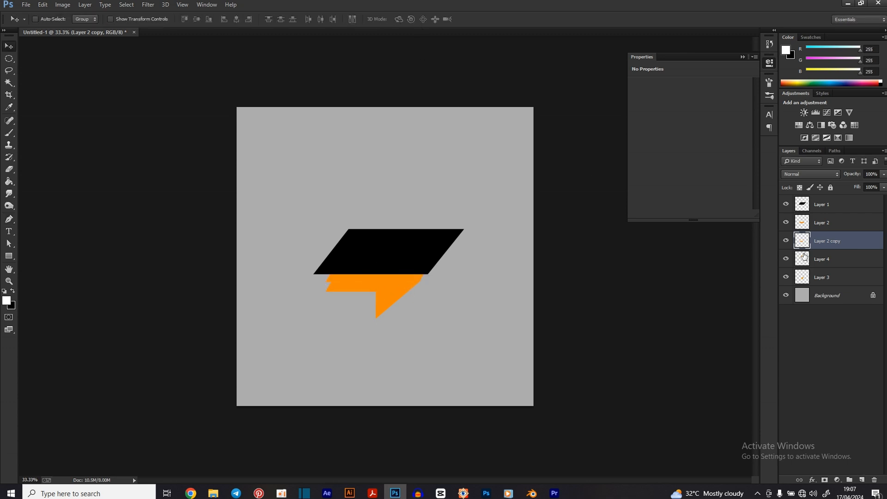
Step: Lock the copied bar layer's transparent pixels and fill the bar with black 000000 using the Paint Bucket
left_click(799, 187)
left_click(13, 291)
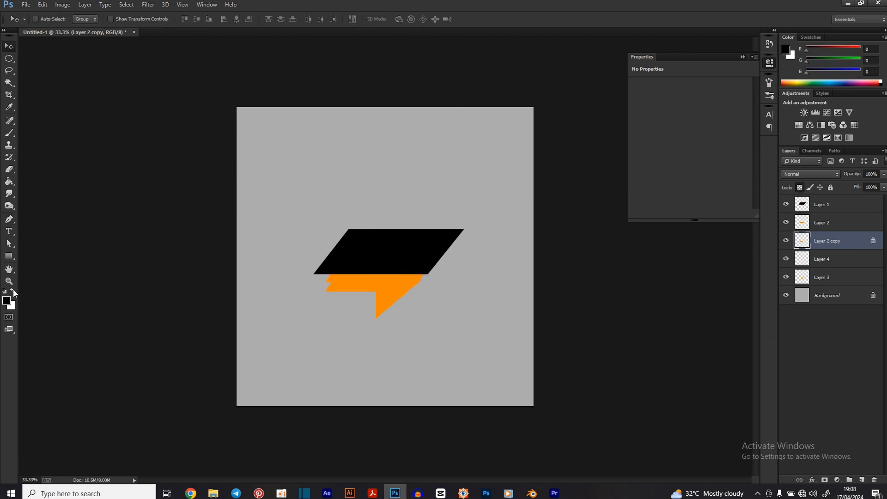
left_click(7, 301)
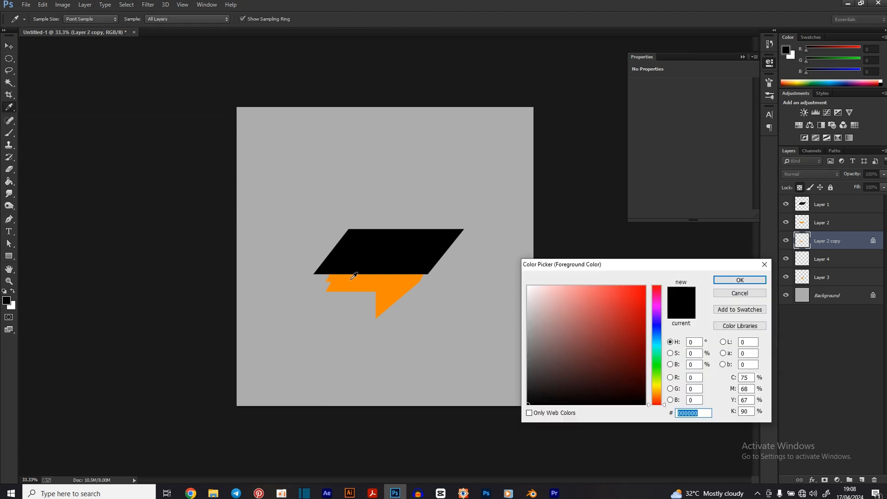
left_click(724, 280)
left_click(11, 184)
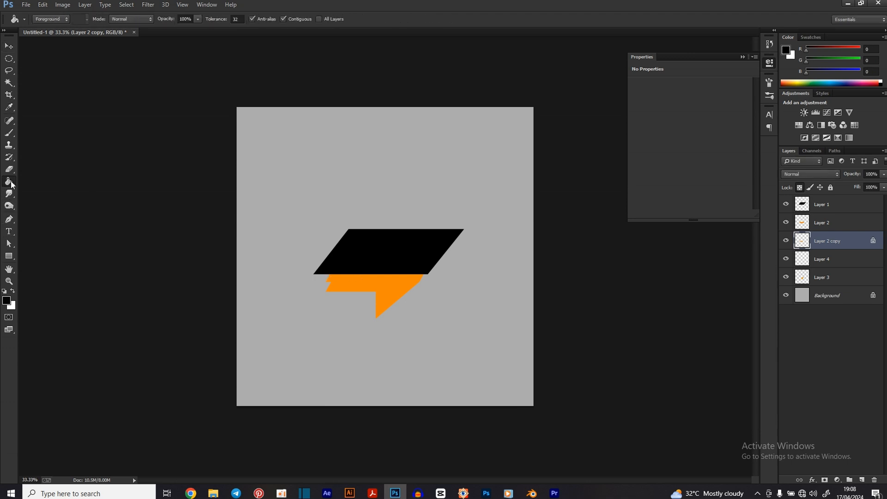
left_click(347, 288)
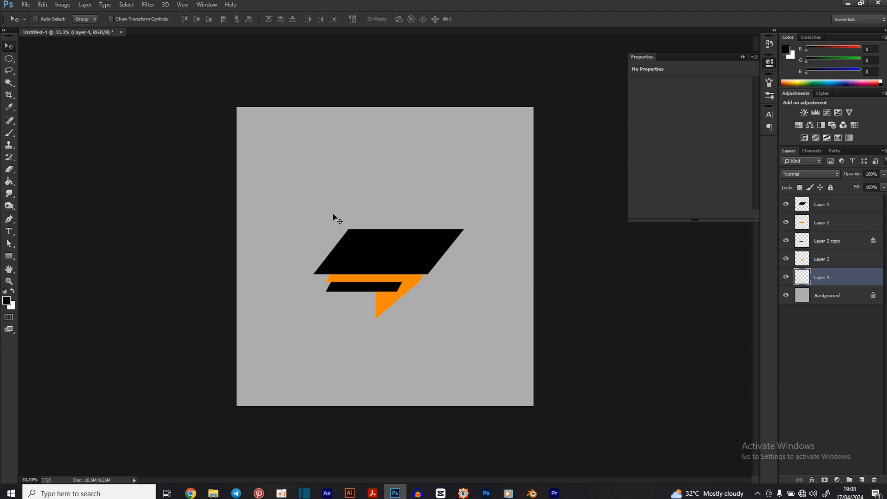
Step: On the empty Layer 4, draw a small parallelogram Pen path overlapping the black parallelogram's upper-left corner
left_click(9, 221)
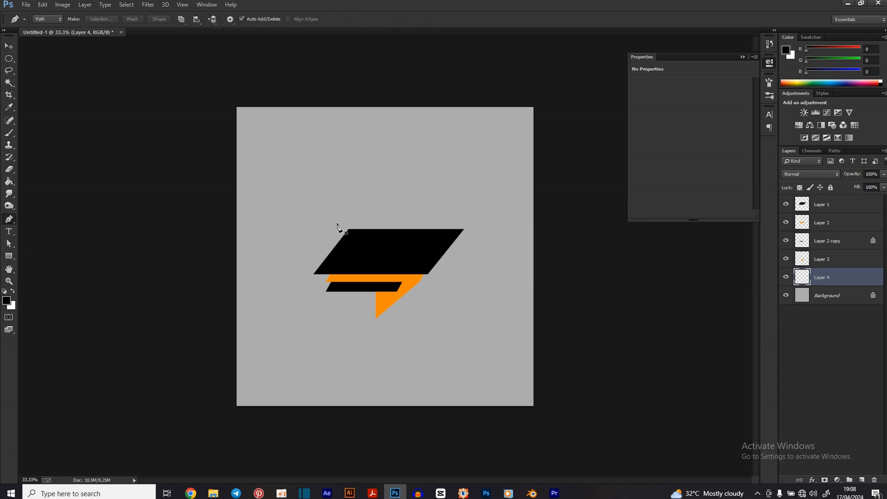
left_click(320, 227)
left_click(373, 232)
left_click(343, 209)
Step: Fill the small parallelogram path with orange at 100% opacity and delete the path
right_click(430, 226)
left_click(457, 279)
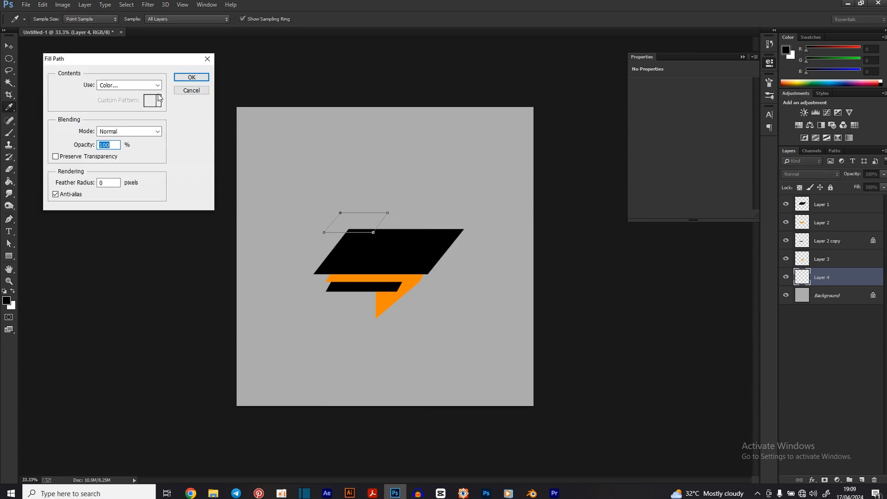
left_click(191, 77)
right_click(401, 203)
left_click(431, 219)
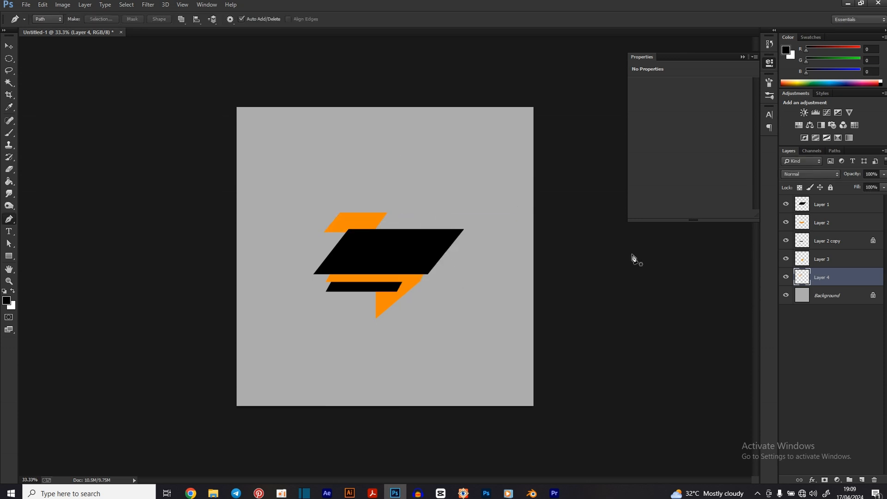
Step: Brush darker orange b56200 shading over the tail's upper part on a new layer clipped to the tail, using an 800 px brush
left_click(820, 260)
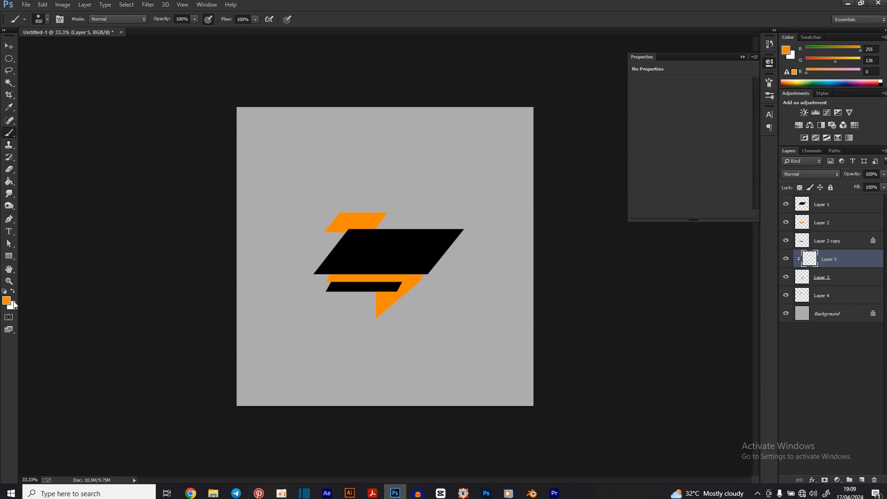
left_click(7, 301)
left_click_drag(643, 318, 648, 320)
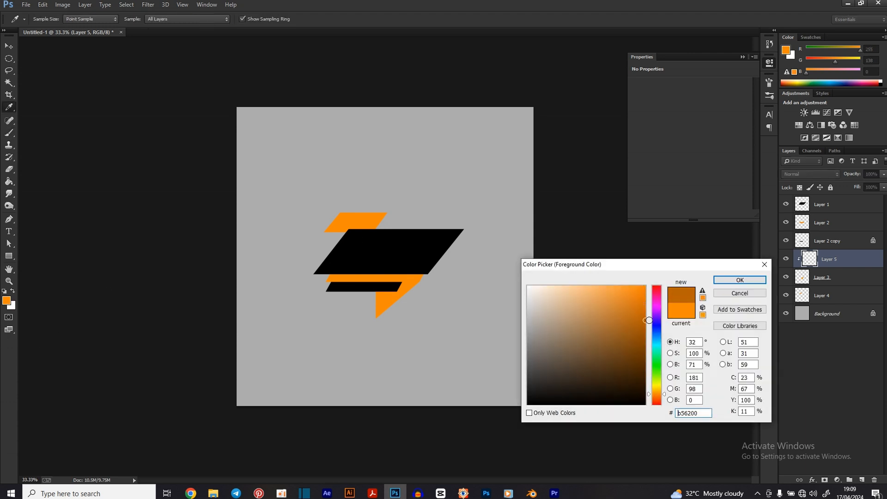
left_click(739, 279)
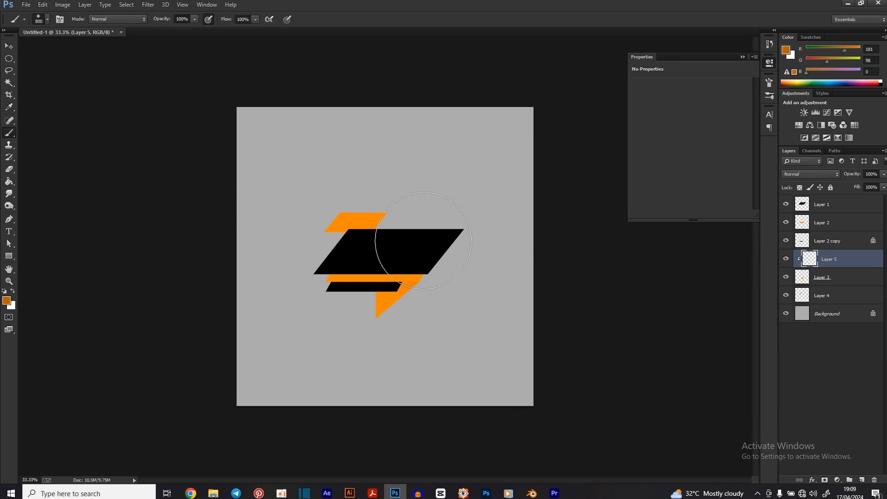
left_click_drag(402, 239, 416, 240)
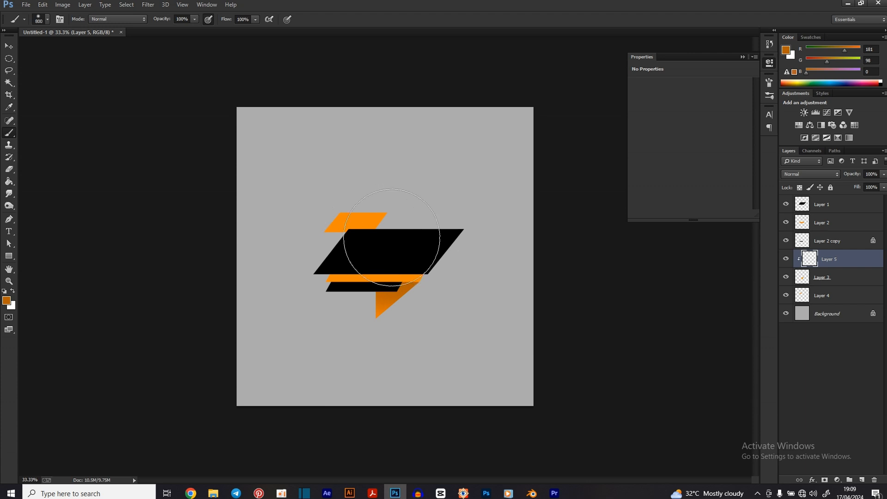
Step: Soften the shading toward the tail's lower left with a 600 px Eraser at 0% hardness
key("e")
left_click(48, 19)
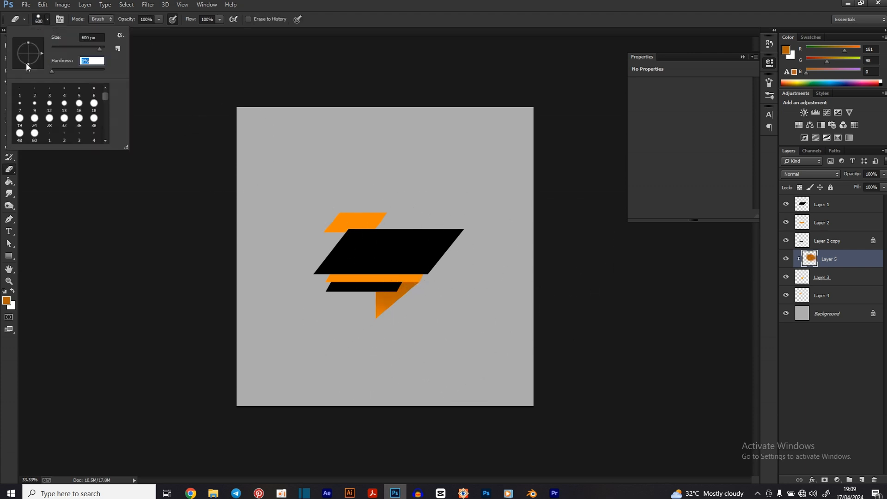
left_click(338, 339)
Step: Add a new layer above the orange bar and clip it to the bar's layer
left_click(826, 224)
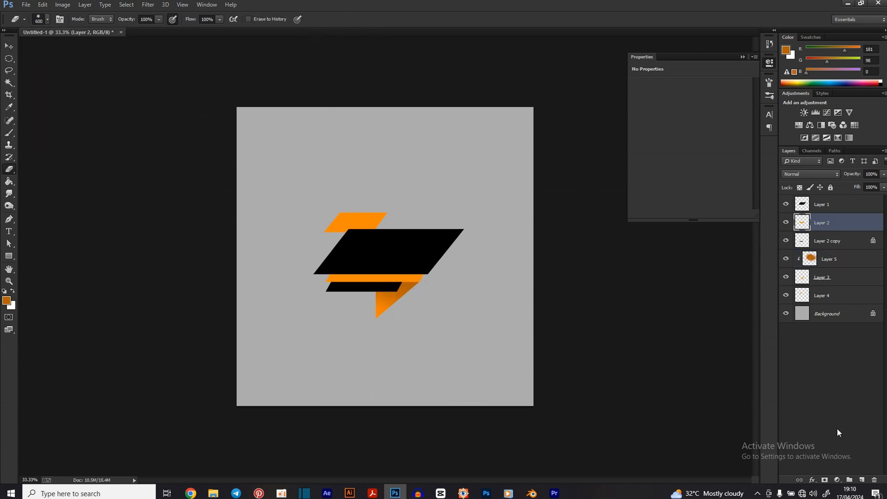
left_click(862, 480)
left_click(835, 231, "alt")
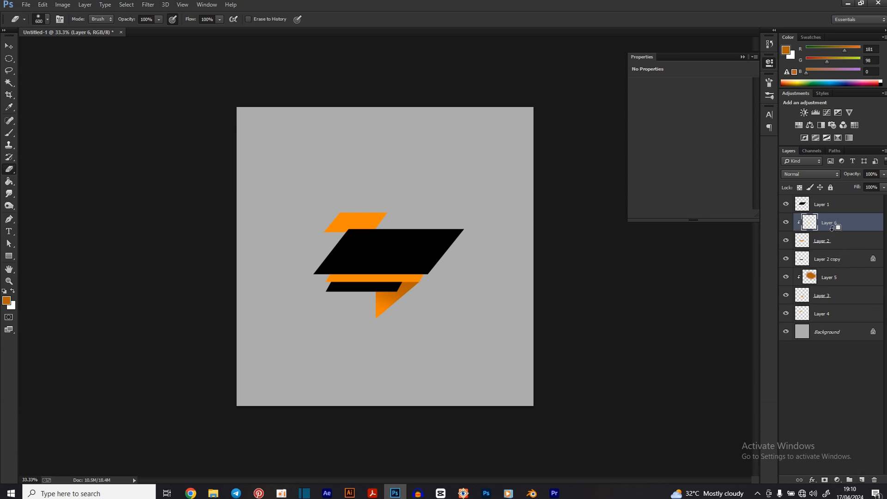
Step: Set the foreground colour to ff7800 and brush it over the orange bar's left end with the 800 px brush
left_click(7, 301)
left_click(354, 278)
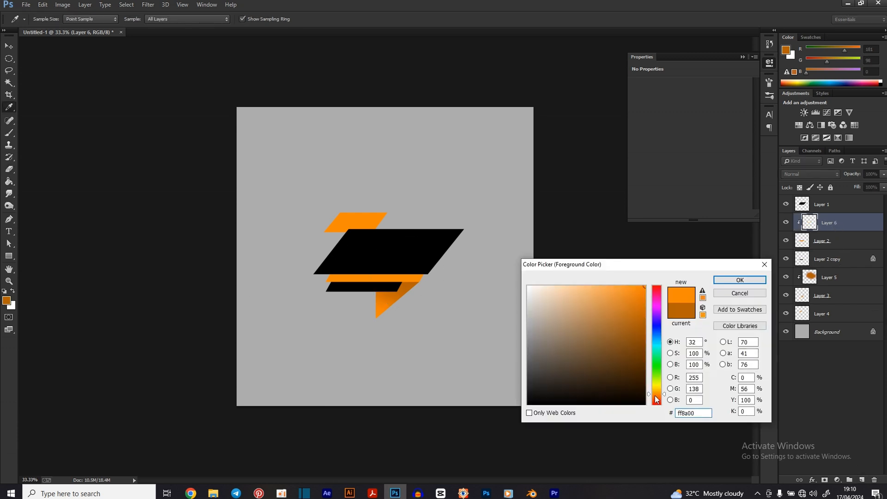
left_click(656, 396)
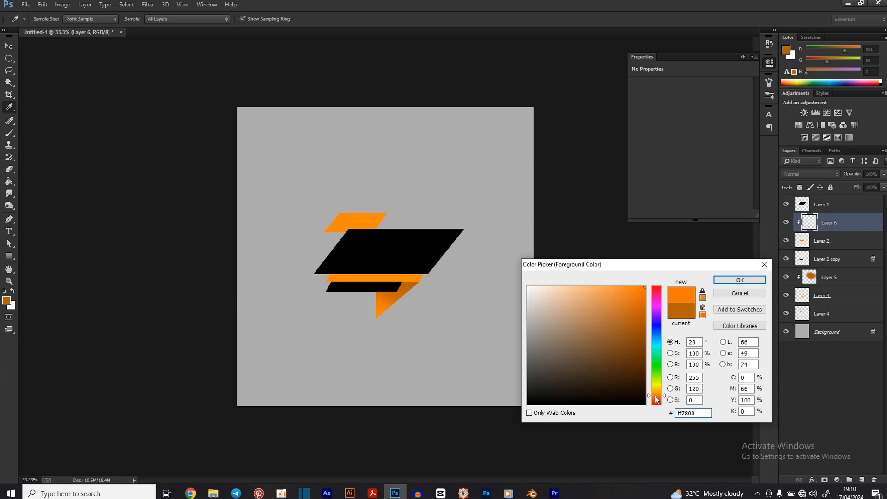
left_click(739, 280)
key("e")
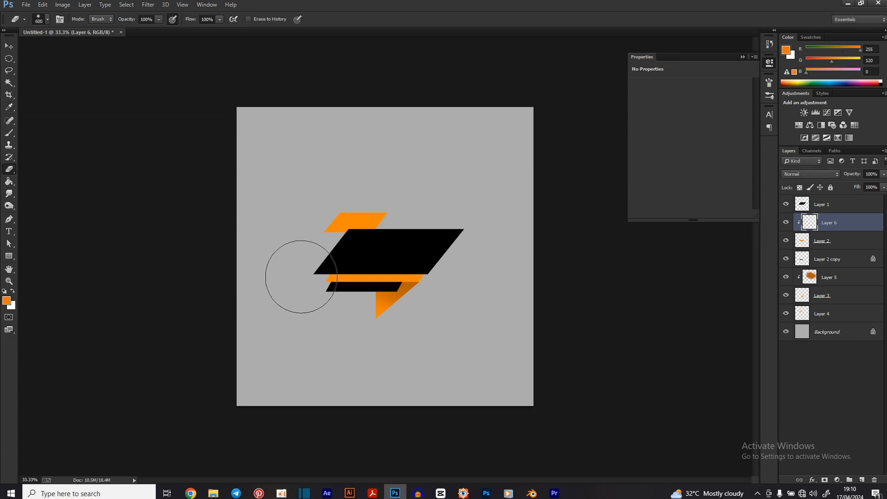
key("b")
left_click(311, 276)
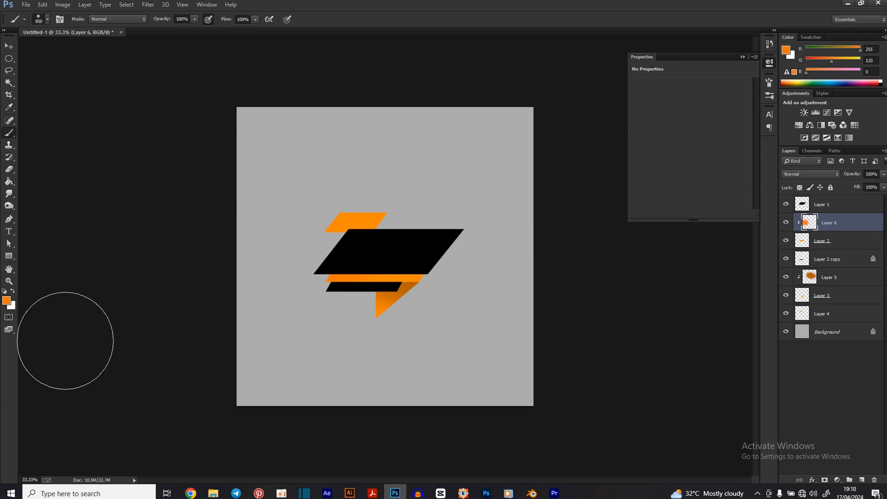
Step: Set the foreground colour to a yellower orange (RGB 255, 168, 0) and brush it over the orange bar's right end
left_click(8, 302)
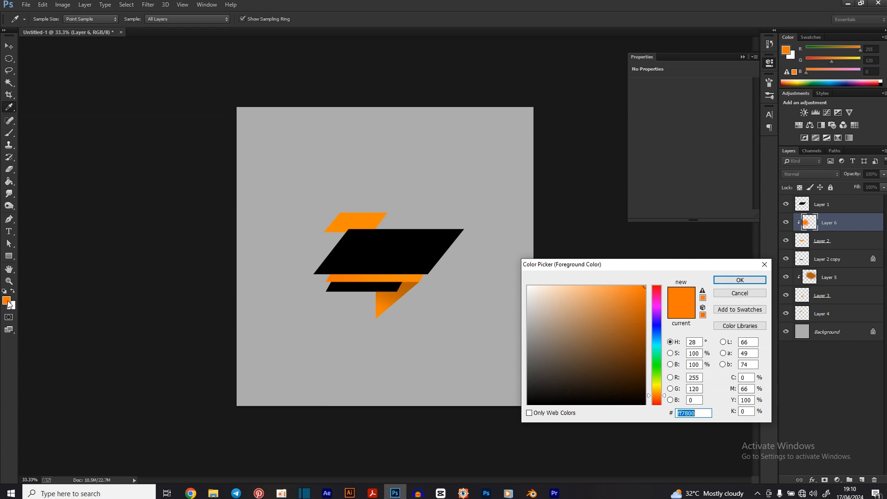
left_click(371, 227)
left_click_drag(656, 397, 656, 392)
left_click(738, 280)
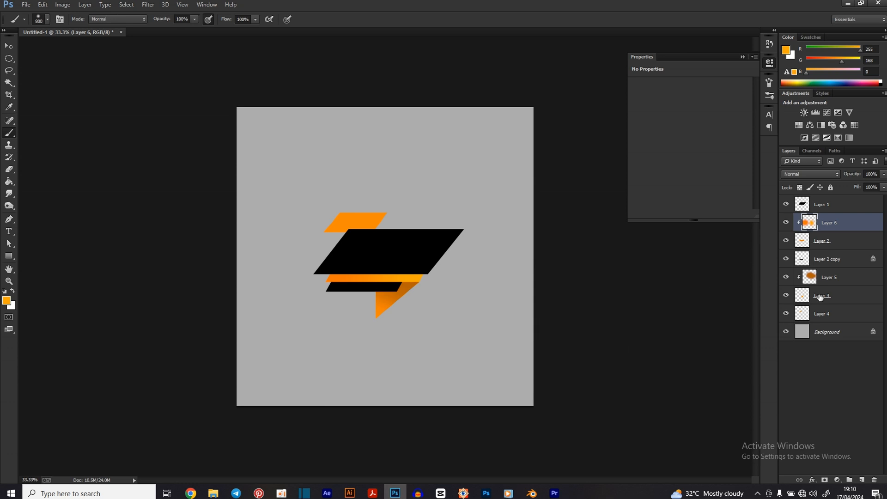
Step: Add a new layer clipped to Layer 4 and brush the yellower orange over the right end of the upper slanted orange piece
left_click(827, 280)
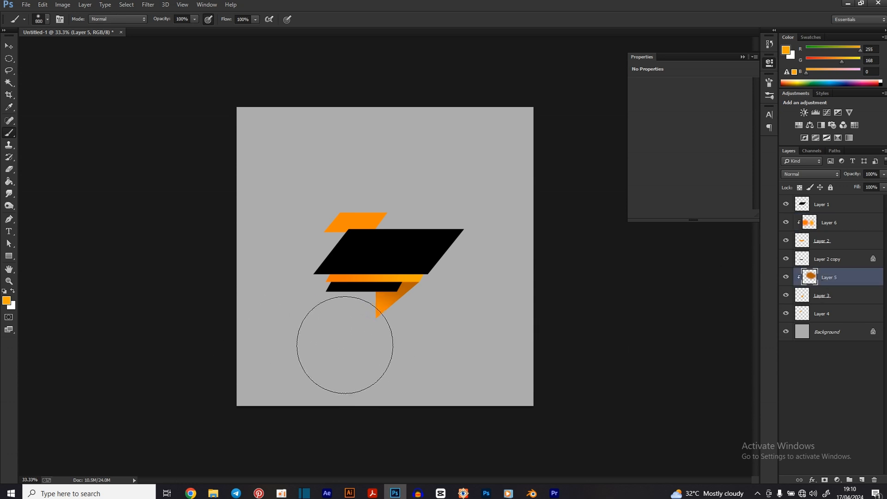
left_click(816, 316)
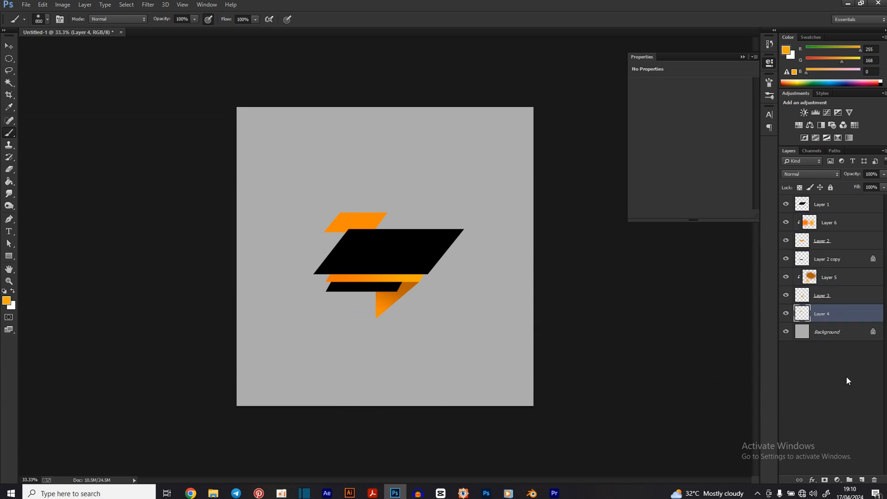
left_click(862, 480)
key("ctrl+alt+g")
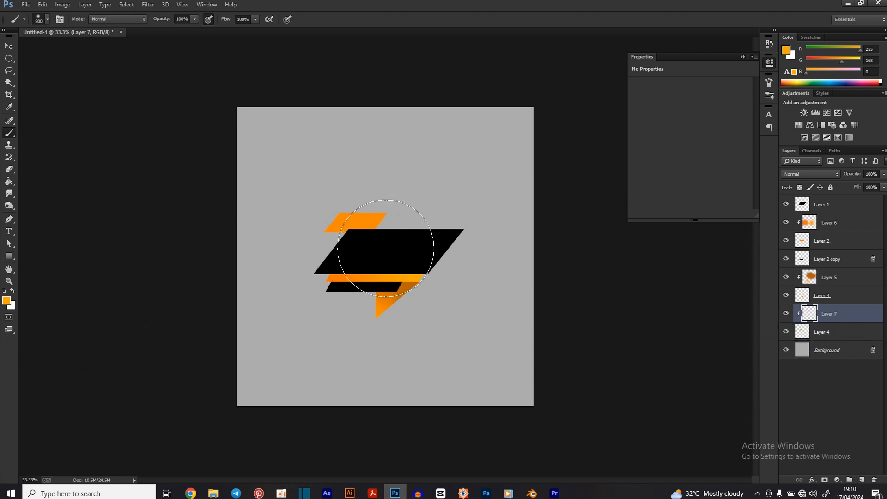
mouse_move(411, 208)
left_mouse_down()
mouse_move(407, 215)
mouse_move(410, 193)
mouse_move(399, 220)
left_mouse_up()
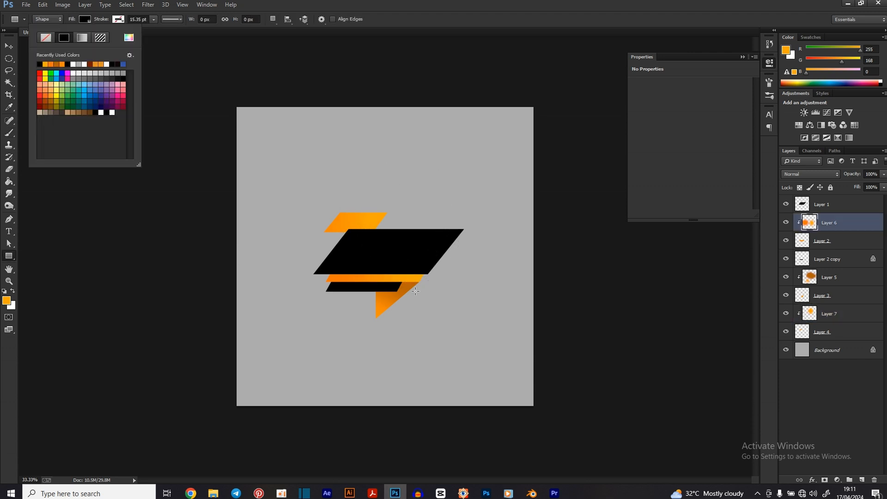
Step: Draw a thin black rectangle as a speed line across the orange bar's right end and place a duplicate beneath the small black bar
left_click(411, 277)
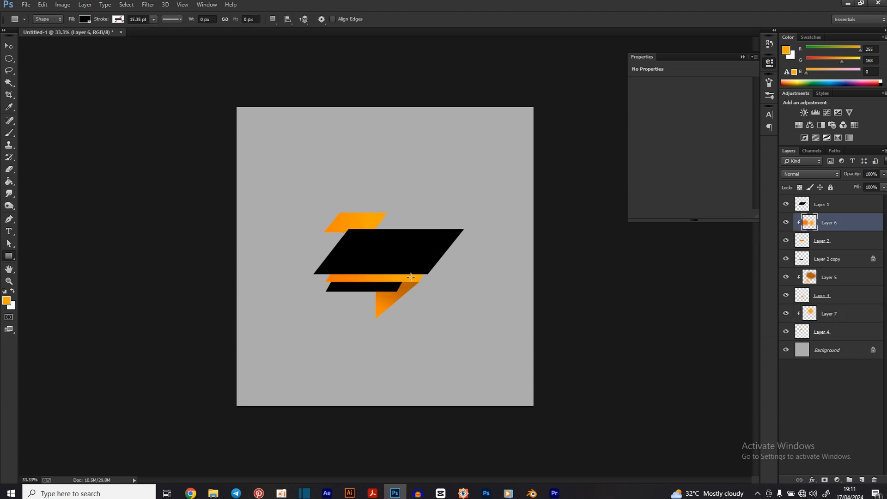
left_click_drag(411, 277, 454, 278)
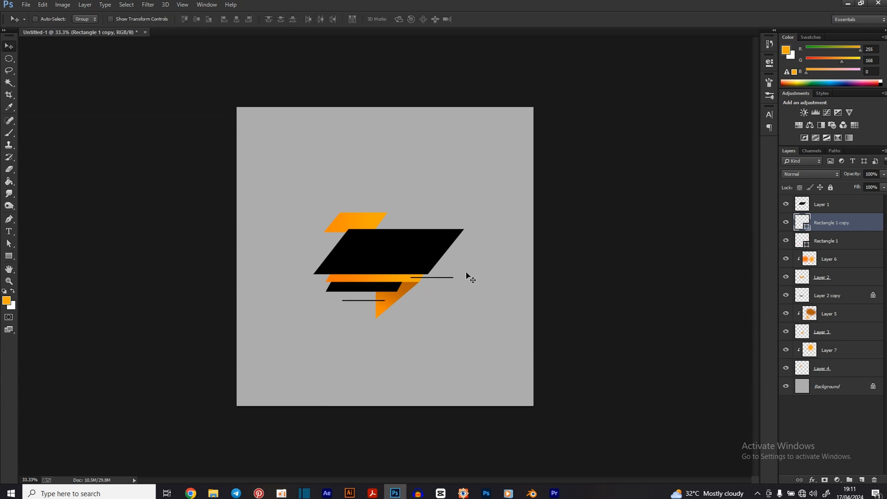
Step: On a new layer, draw a small triangular path right of the black parallelogram with the Pen tool, fill it with black and delete the path
key("p")
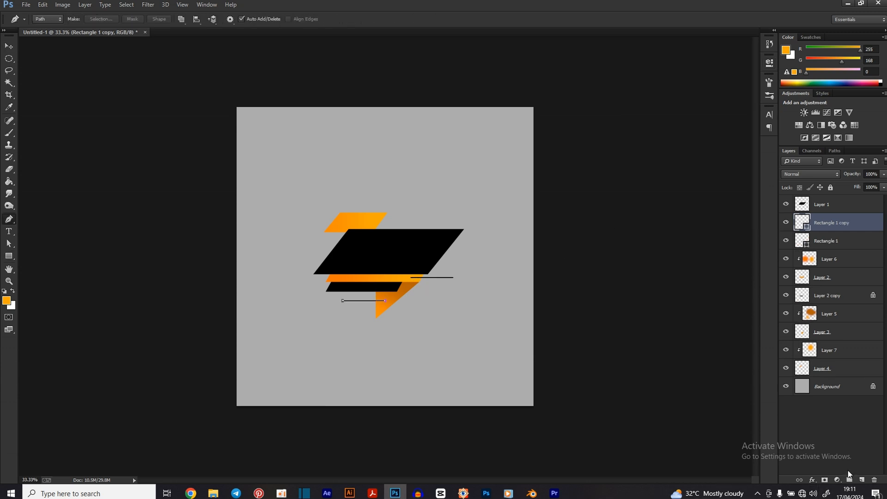
left_click(861, 481)
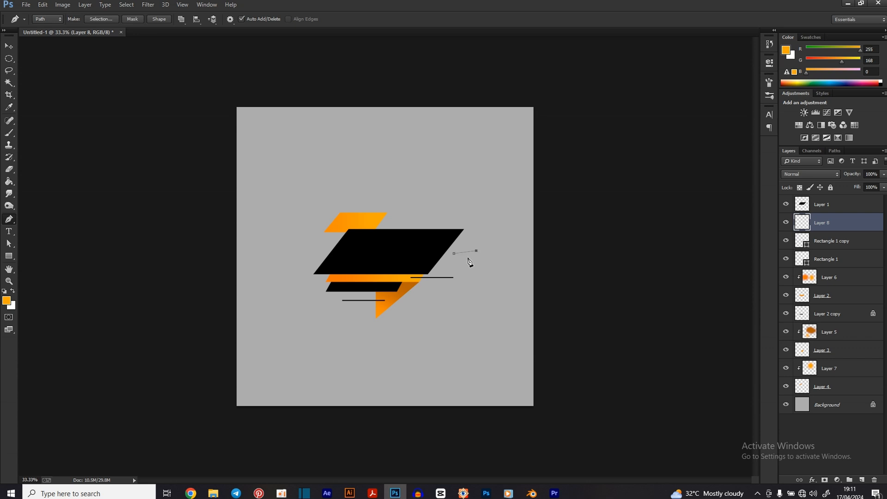
left_click(454, 254)
right_click(476, 276)
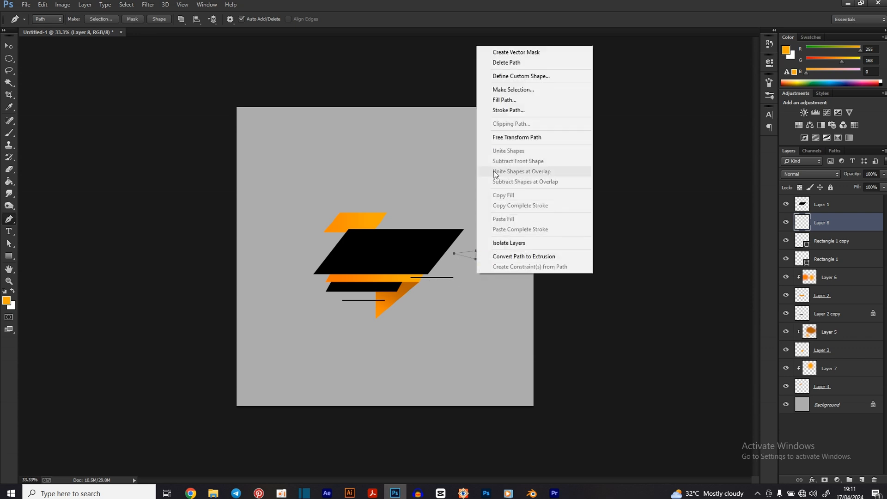
left_click(504, 101)
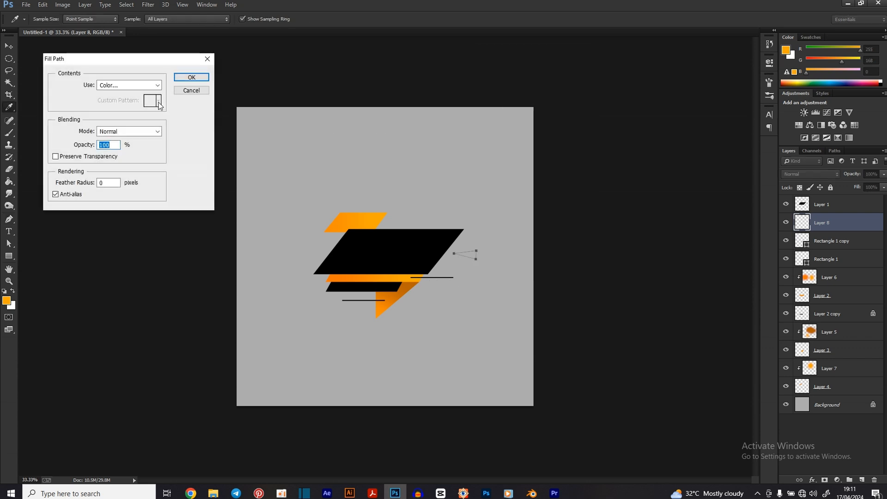
left_click(152, 85)
left_click(111, 154)
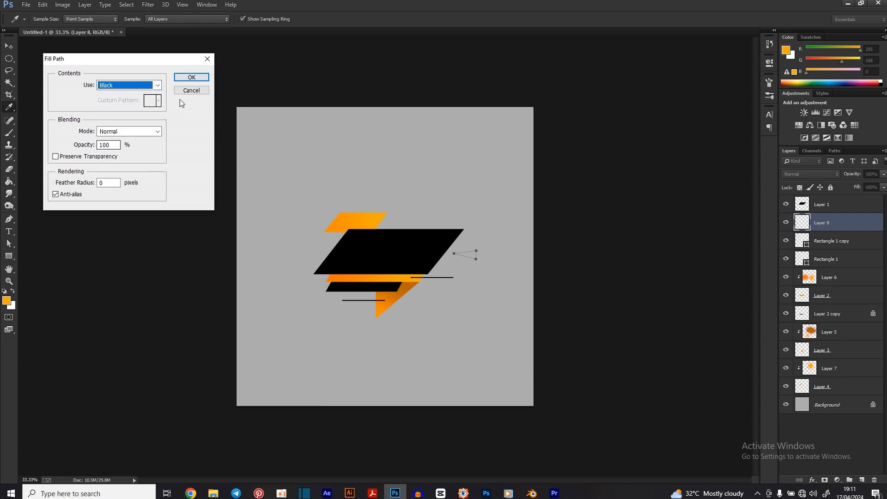
left_click(190, 77)
right_click(414, 185)
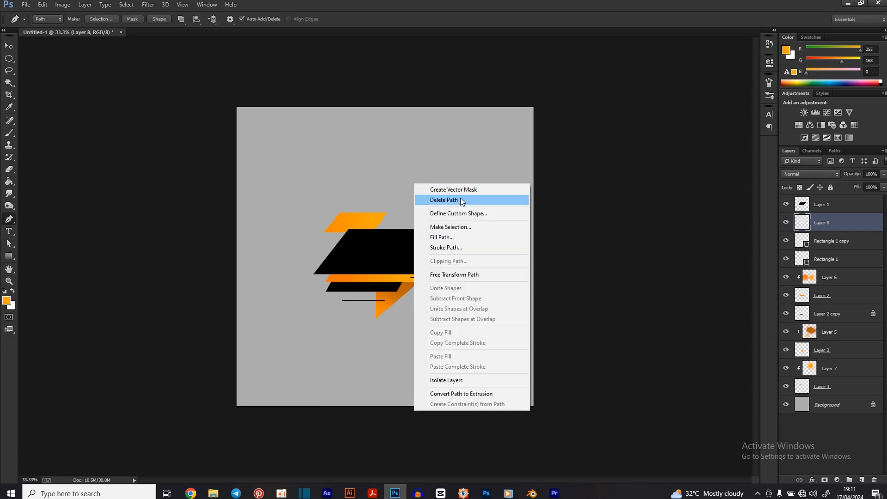
left_click(460, 200)
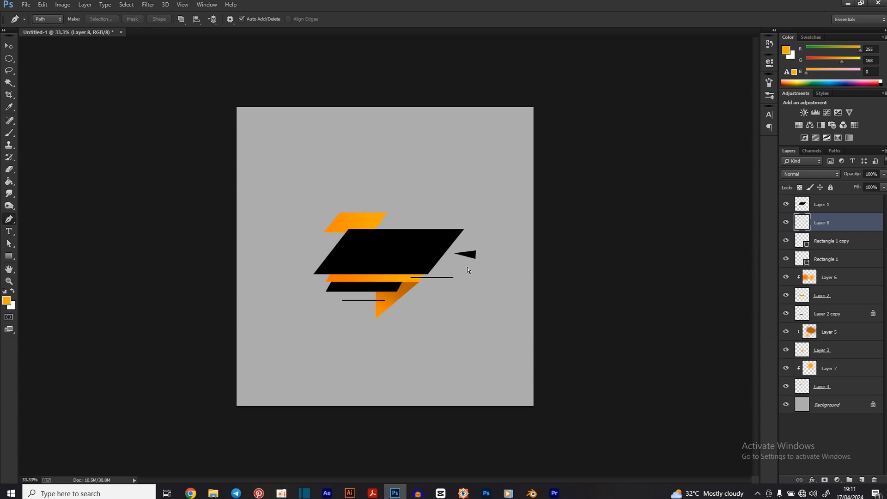
Step: Duplicate the black triangle, flip it horizontally, move it to the parallelogram's left side and rotate it slightly
key("ctrl+j")
key("ctrl+t")
right_click(512, 269)
left_click(535, 408)
left_click_drag(471, 256, 309, 257)
left_click_drag(321, 245, 323, 250)
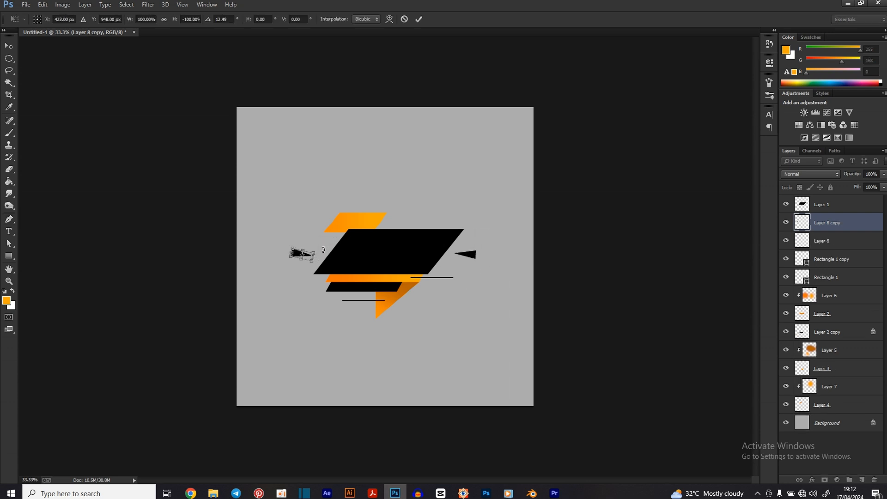
left_click(418, 19)
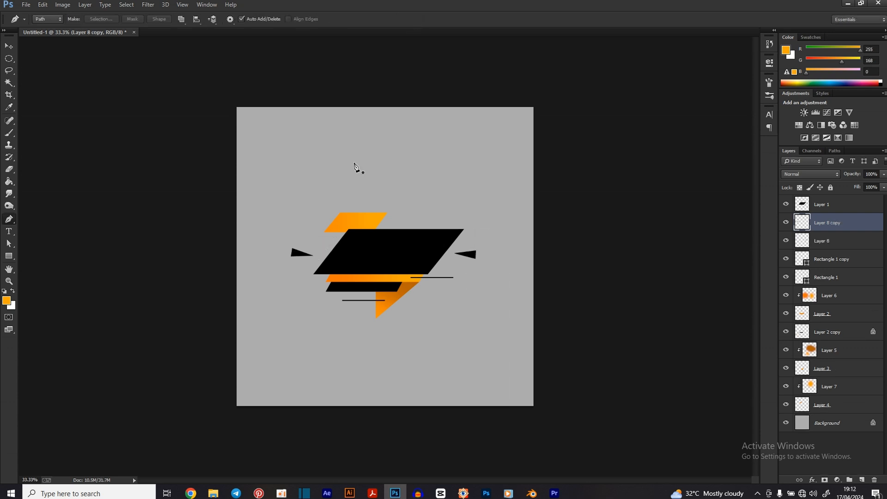
Step: On a new layer, draw a smaller triangular path with the Pen tool just above the right-hand black triangle
left_click(862, 480)
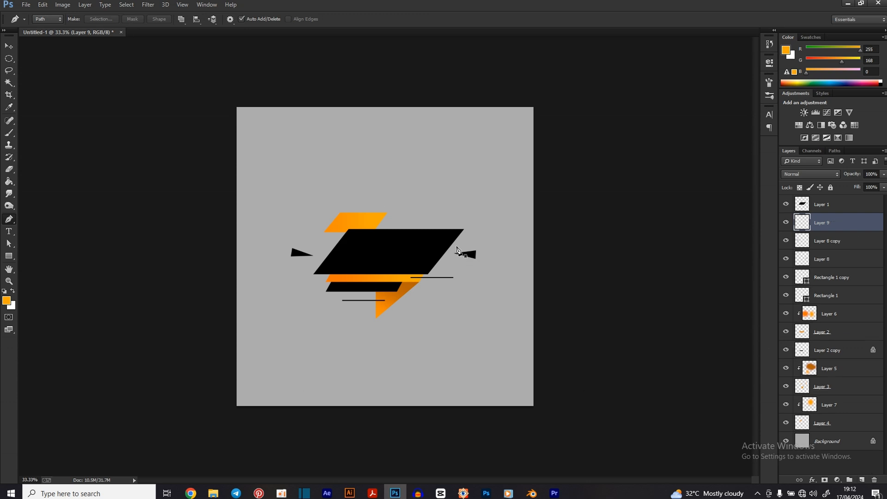
left_click(457, 247)
left_click(464, 240)
left_click(466, 243)
left_click(457, 247)
Step: Fill the small triangular path with orange and delete the path
right_click(501, 269)
left_click(525, 319)
left_click(129, 85)
left_click(114, 109)
left_click(740, 280)
left_click(191, 77)
right_click(459, 174)
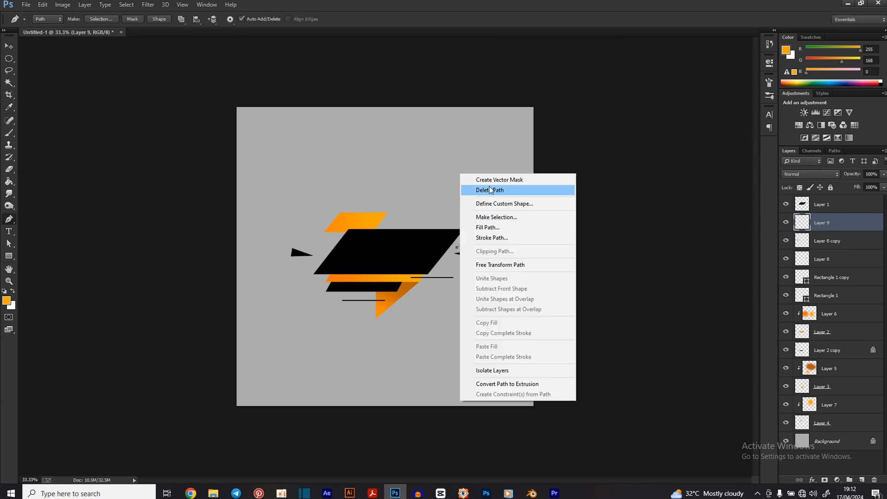
left_click(489, 190)
Step: Duplicate the small orange triangle, flip it horizontally and move the copy above the left-hand black triangle
key("ctrl+j")
key("ctrl+t")
right_click(479, 274)
left_click(508, 413)
left_click(419, 19)
key("v")
left_click_drag(462, 244, 305, 243)
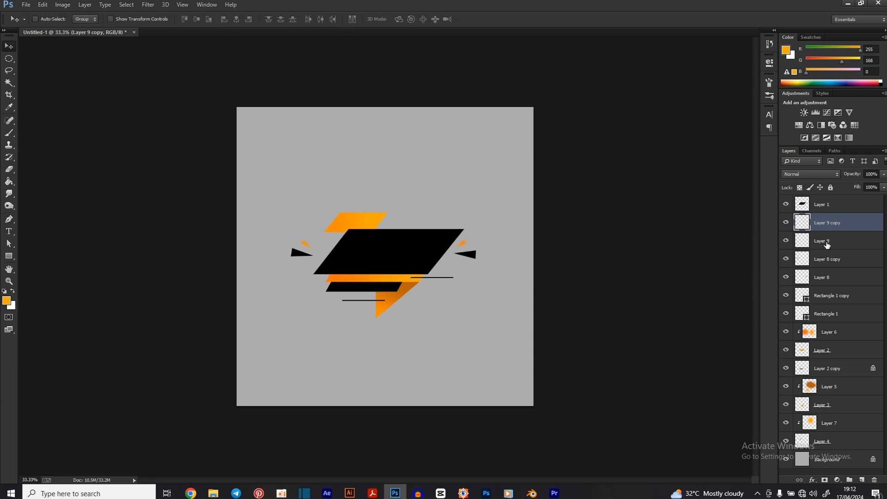
Step: Duplicate both small orange triangles and place the copies mirrored below the black triangles
left_click(825, 243, "shift")
key("ctrl+j")
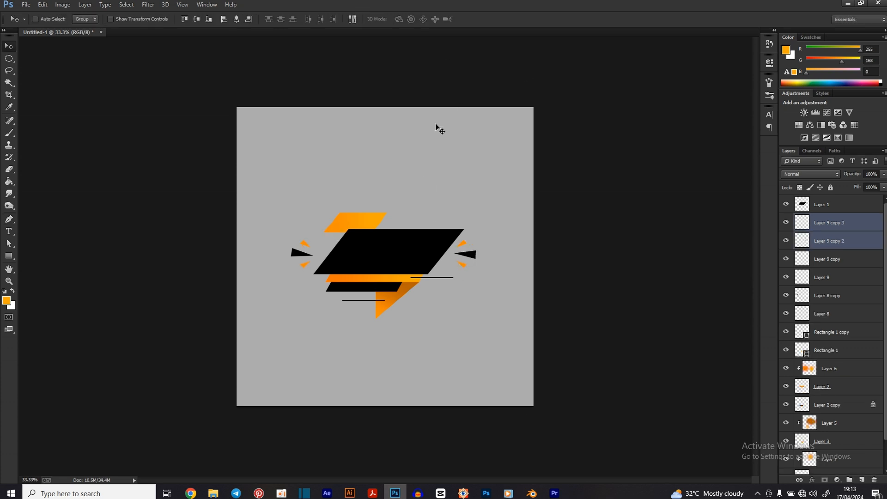
Step: Swap the foreground and background colours and fill the Background layer with white using the Paint Bucket
key("alt+comma")
key("g")
key("x")
left_click(420, 230)
Step: Hide the Background layer and the element layers above it
left_click_drag(885, 266, 884, 238)
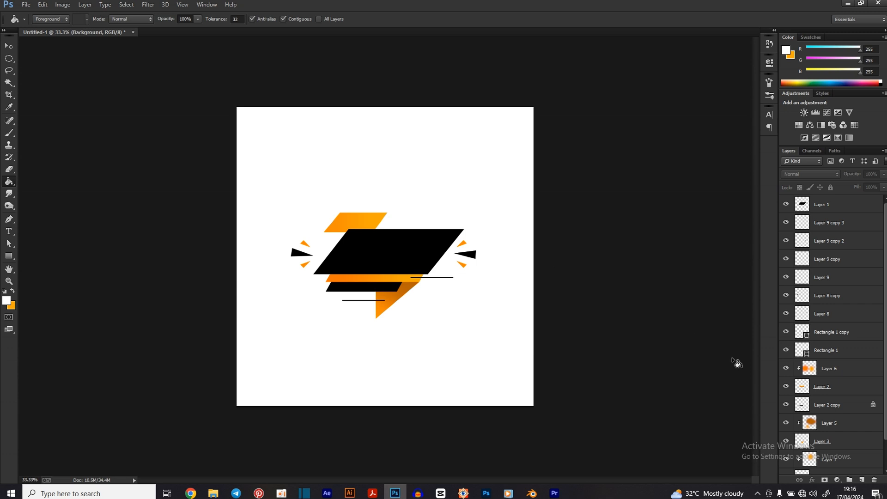
scroll(805, 342, "down", 2)
left_click(786, 465)
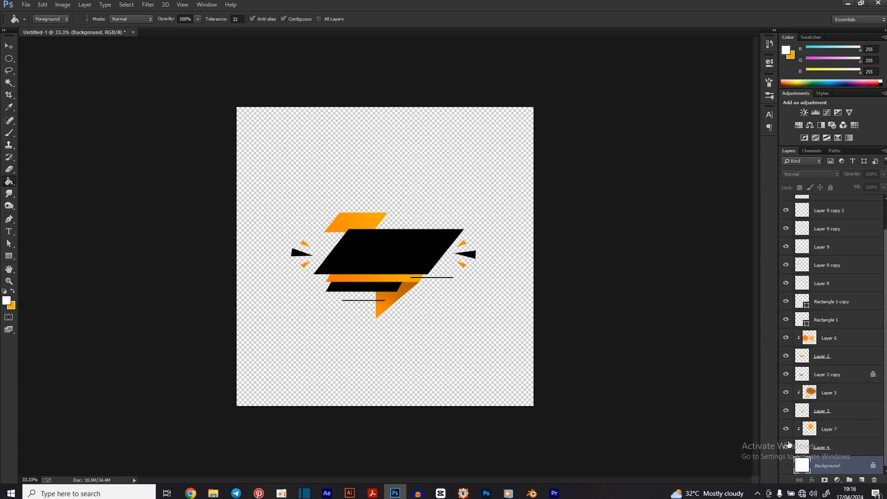
left_click_drag(784, 433, 786, 198)
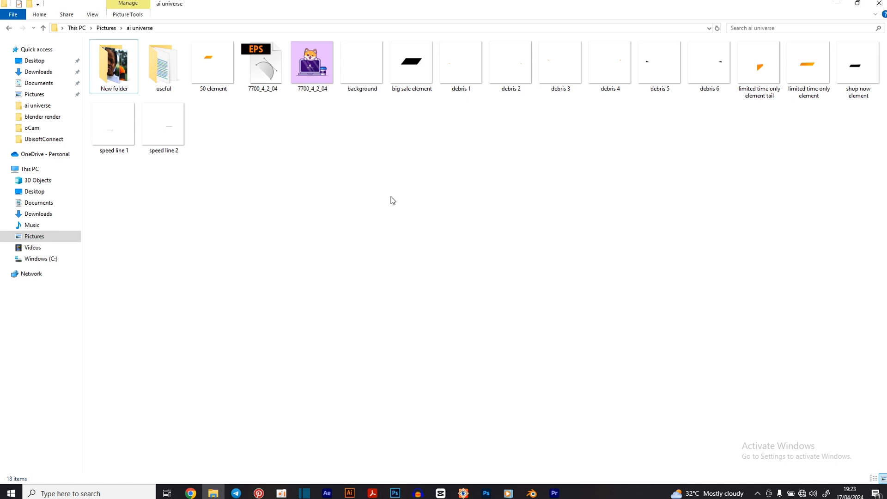
Step: Select the images from background through speed line 2 in the ai universe folder and import them into CapCut
left_click(362, 66)
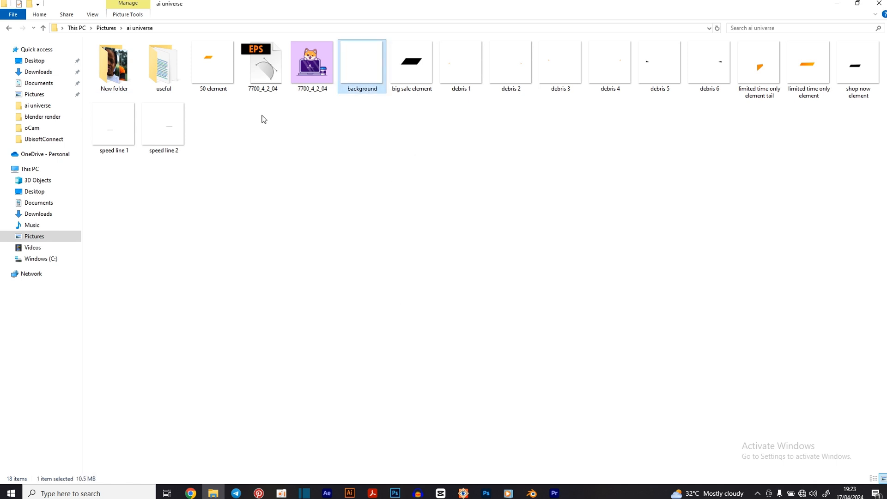
left_click(169, 126, "shift")
left_click_drag(365, 78, 195, 176)
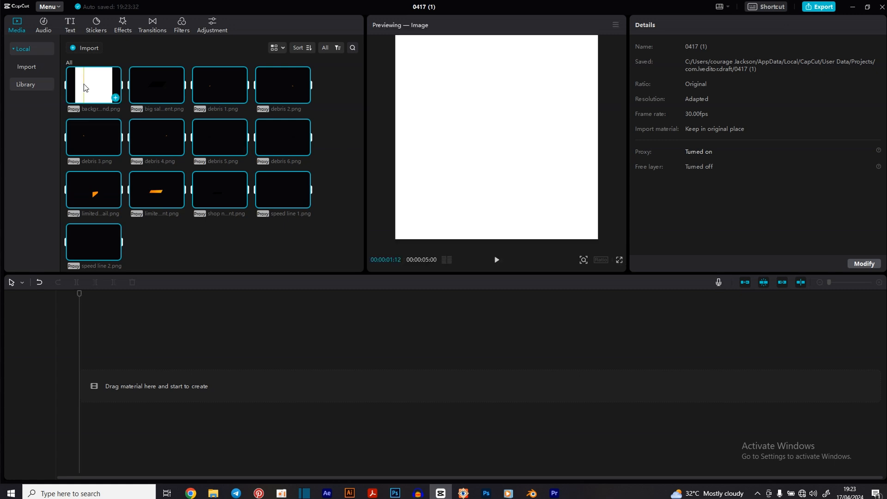
Step: Place background.png at the start of the main track and extend it to 00:00:14:10
left_click_drag(85, 84, 113, 387)
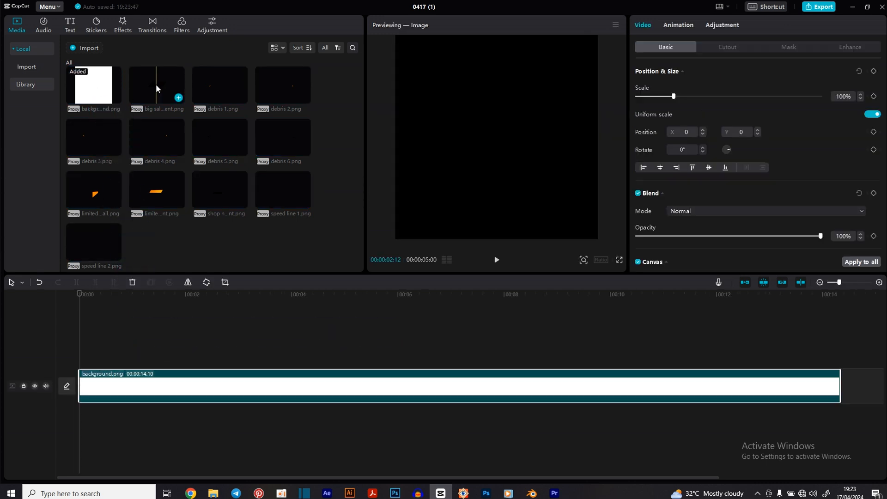
left_click_drag(156, 84, 128, 354)
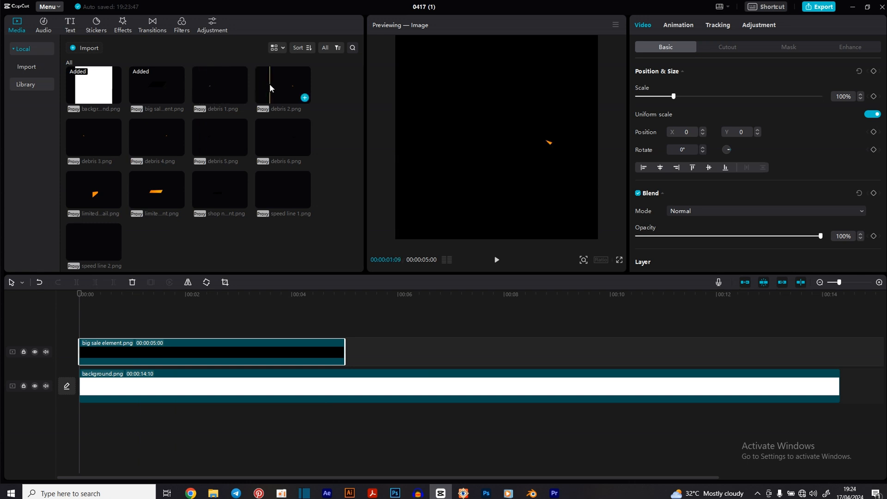
left_click_drag(214, 92, 80, 321)
left_click_drag(283, 86, 79, 306)
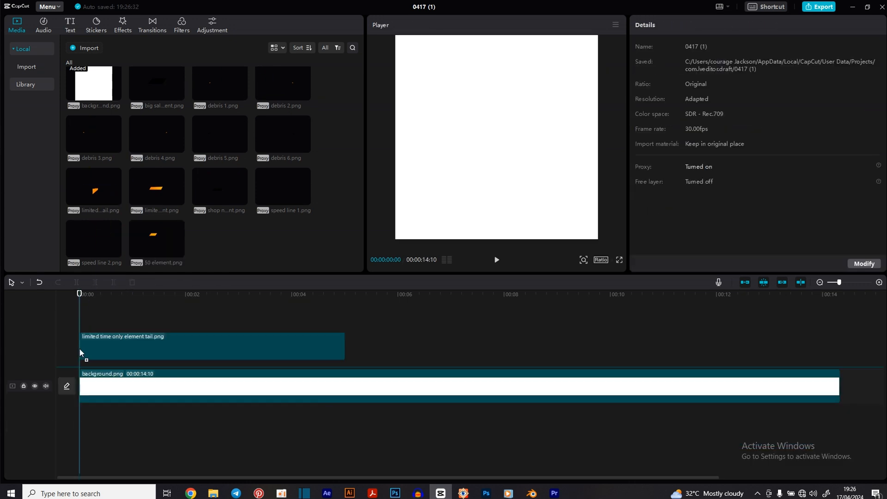
Step: Stack the limited time only element tail and the other element images on separate tracks above the background, all starting at 00:00
left_click_drag(80, 348, 79, 348)
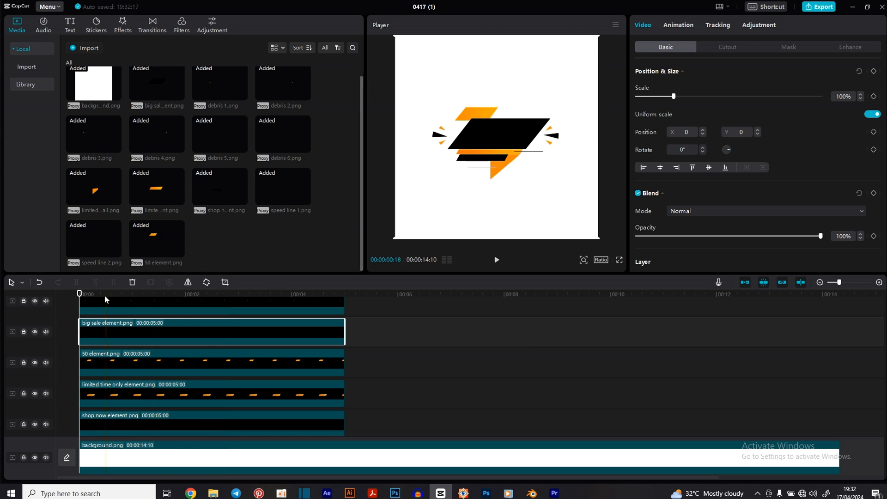
Step: Keyframe the big sale element's position at frame 11, move it off-canvas to X 2869 at the timeline start, and preview the slide-in
left_click_drag(80, 296, 100, 299)
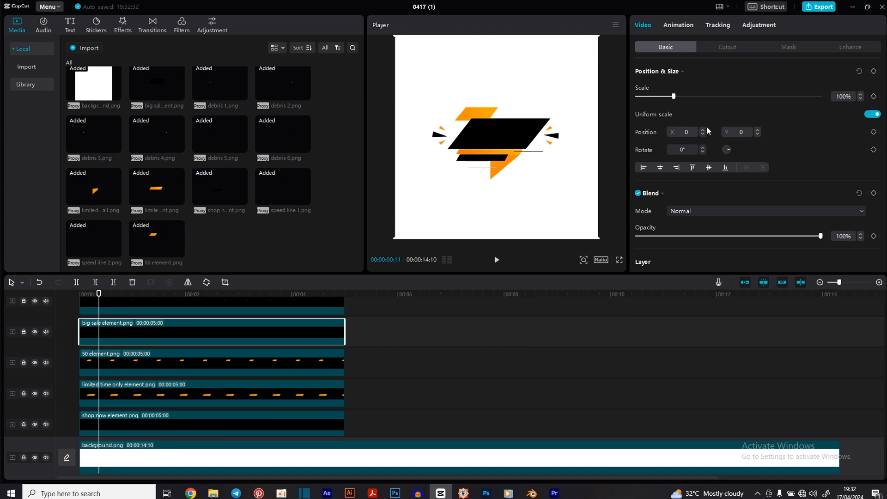
left_click(873, 132)
left_click_drag(99, 295, 80, 297)
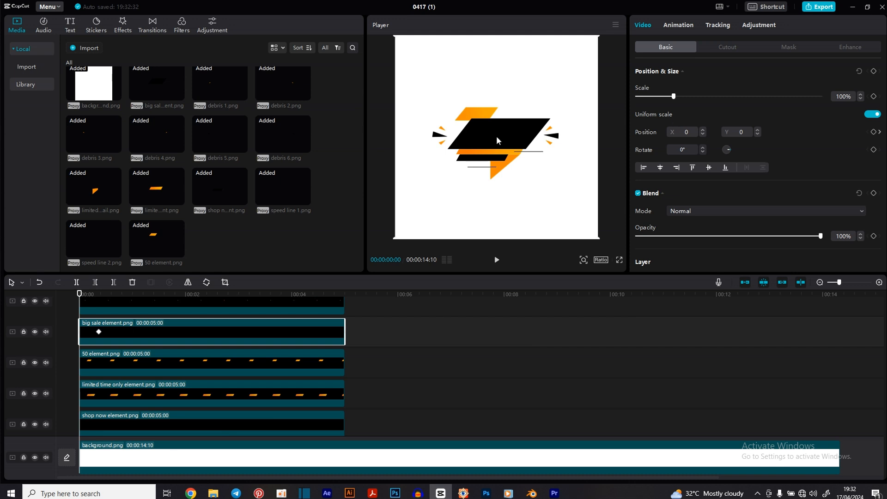
left_click_drag(484, 135, 625, 131)
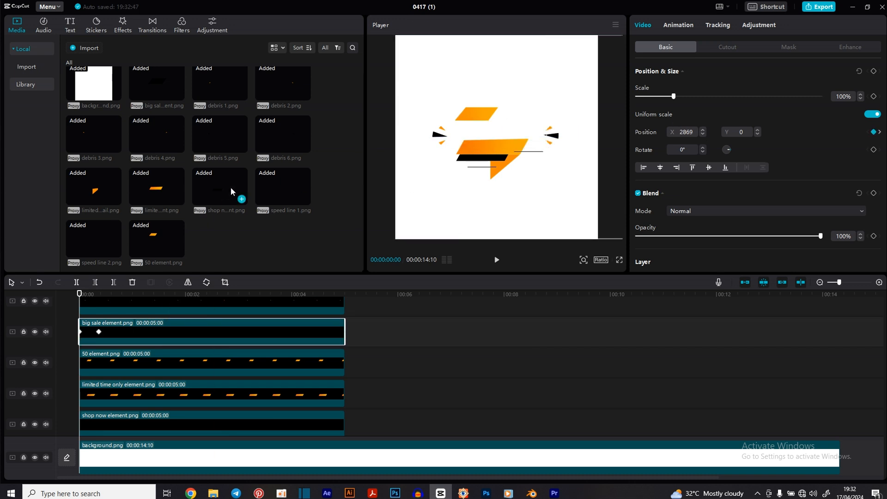
key("space")
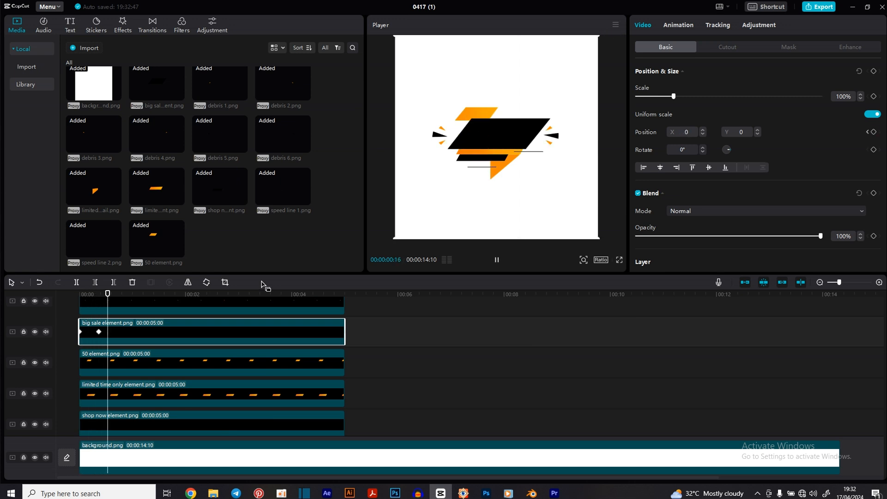
key("space")
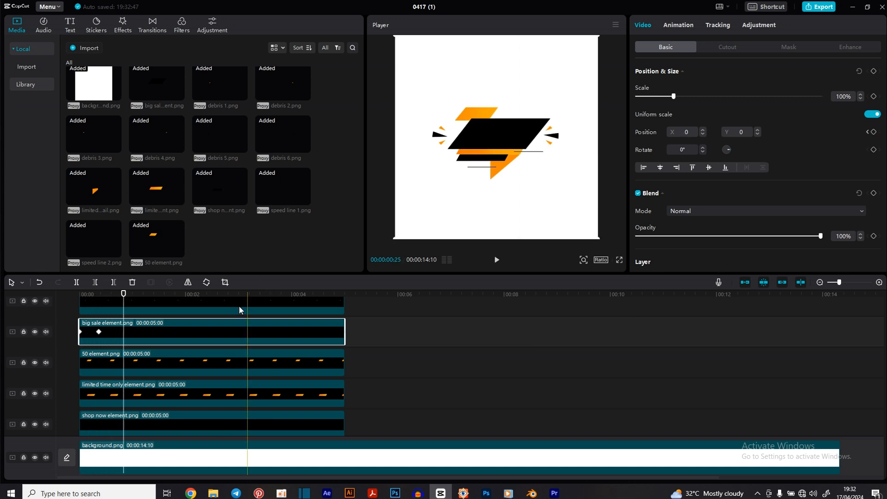
Step: Replay the animation from the start, and give the limited time only element a rectangle mask
left_click(90, 292)
key("space")
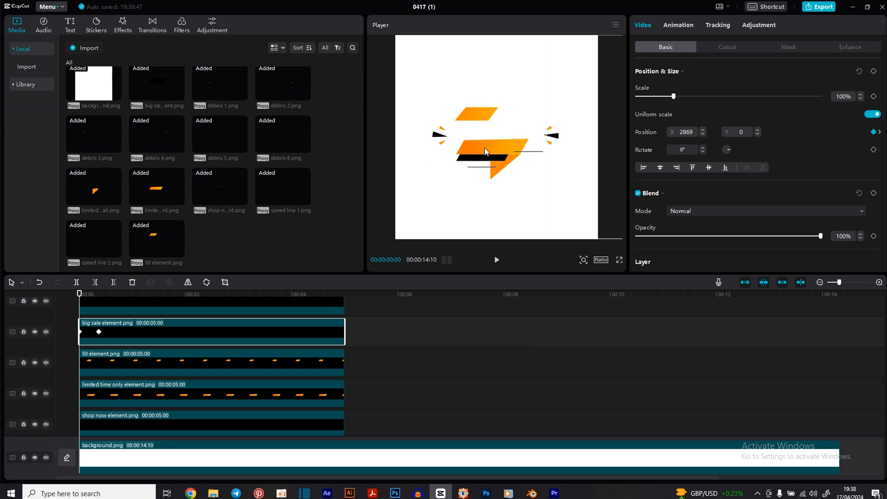
left_click(485, 151)
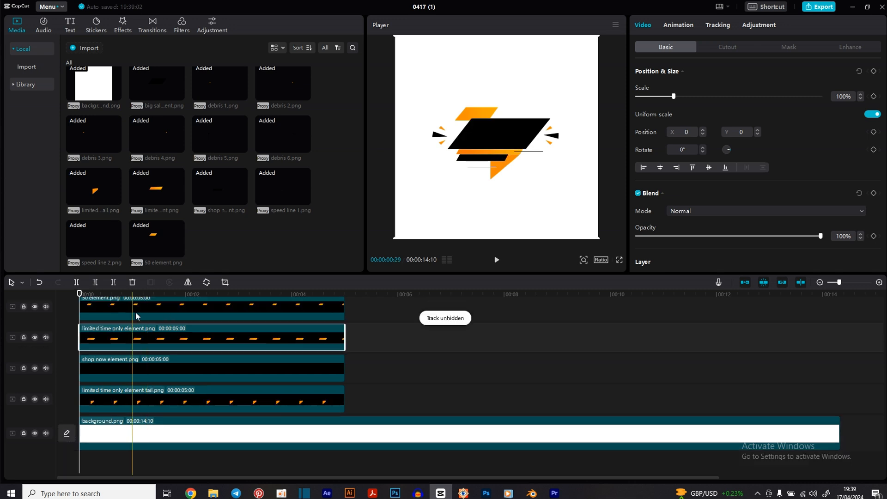
left_click(783, 47)
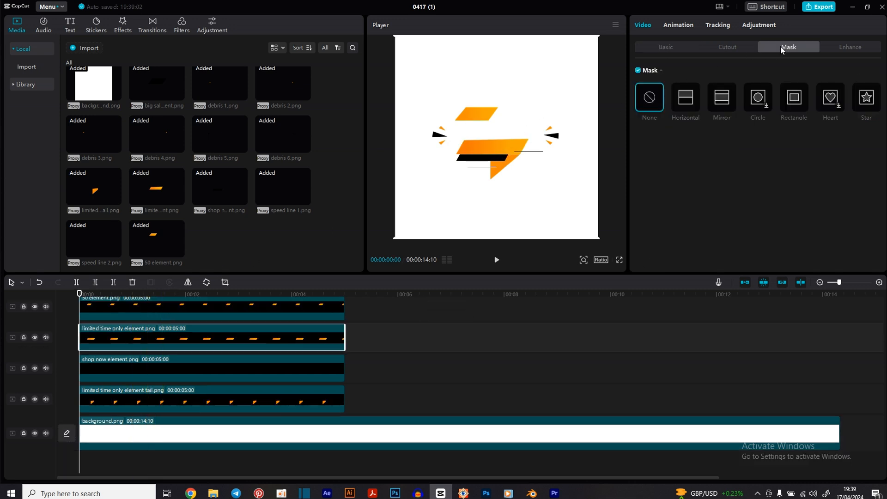
left_click(794, 105)
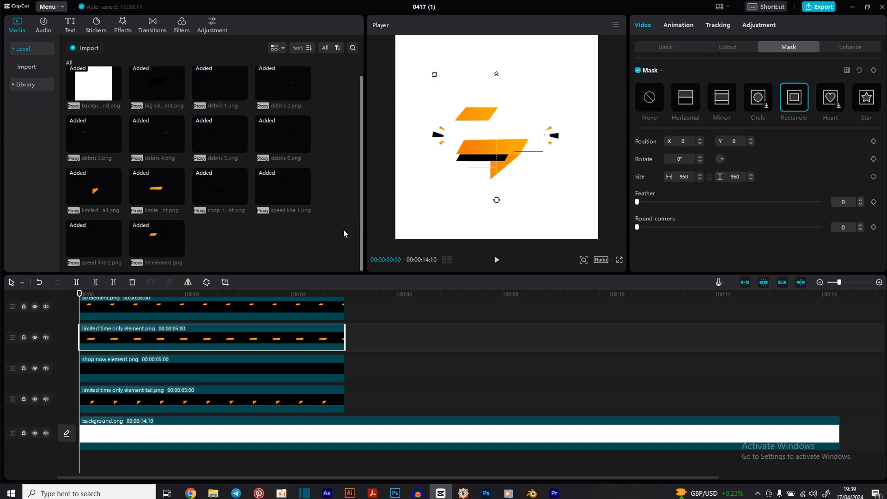
Step: Keyframe the limited time only element's mask position, starting off the element at X -931, Y -31 on frame 11 and ending over it
left_click(100, 294)
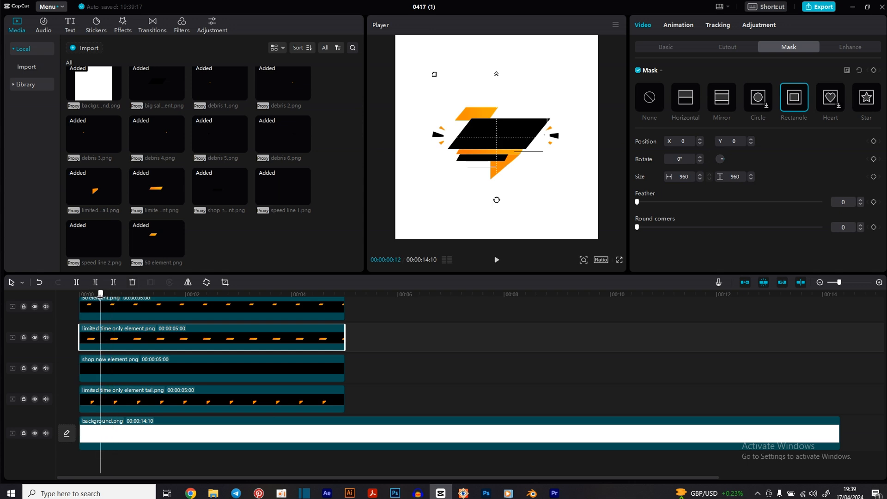
left_click(94, 298)
mouse_move(93, 298)
left_mouse_down()
mouse_move(81, 305)
mouse_move(99, 308)
left_mouse_up()
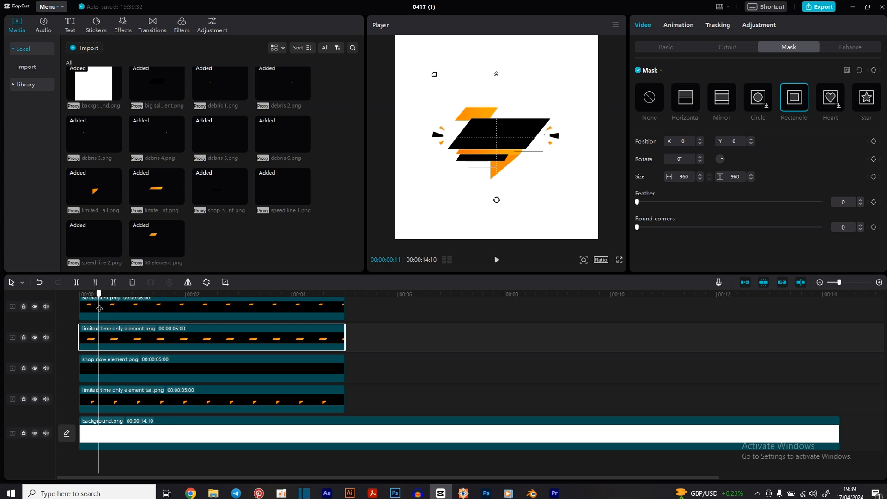
left_click(872, 142)
left_click_drag(548, 140, 401, 139)
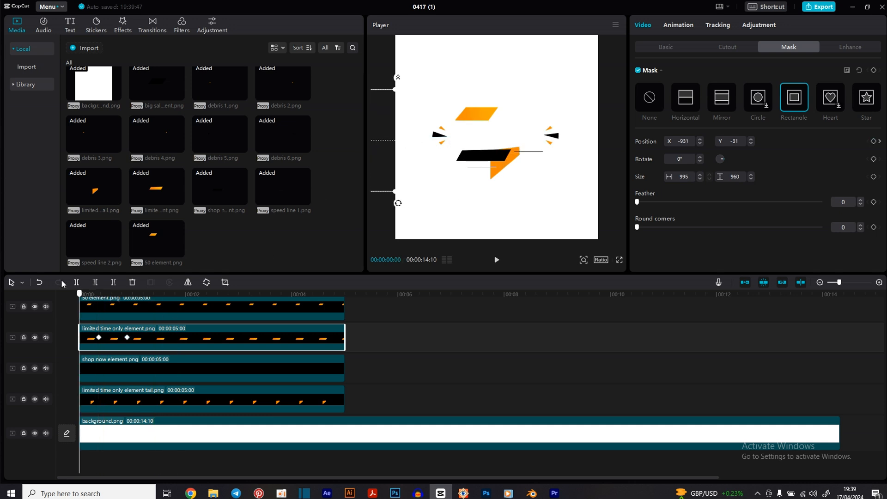
Step: Preview the limited time only reveal, shift its ending mask keyframe closer to the first, and place the playhead at frame 20
key("space")
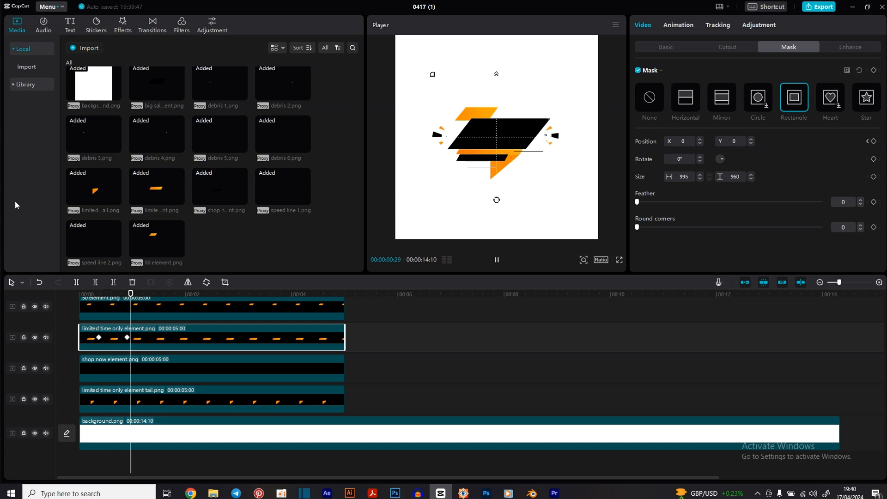
left_click(127, 293)
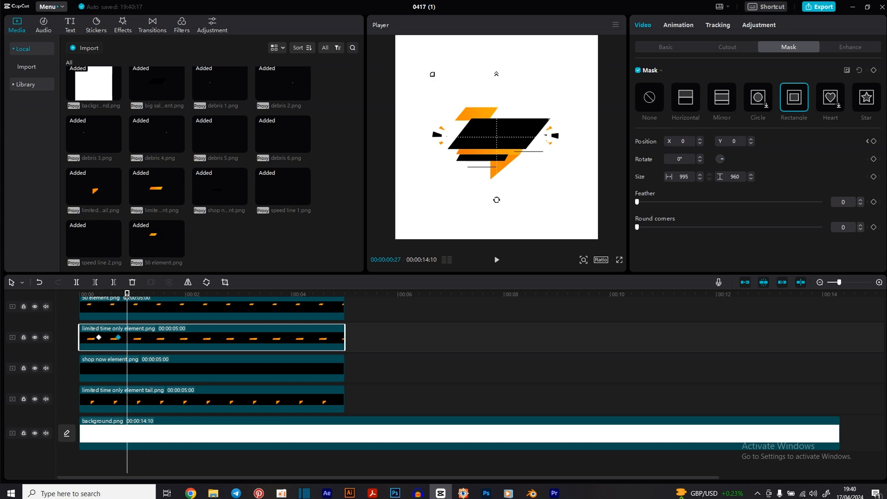
mouse_move(127, 294)
left_mouse_down()
mouse_move(99, 296)
mouse_move(116, 300)
left_mouse_up()
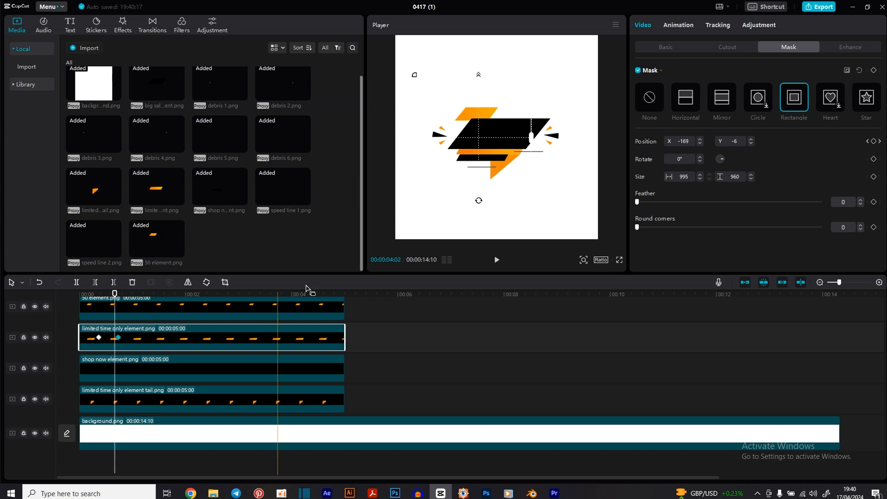
Step: Hide and unhide the limited time only element tail to check it, and apply a horizontal mask to it
left_click(175, 399)
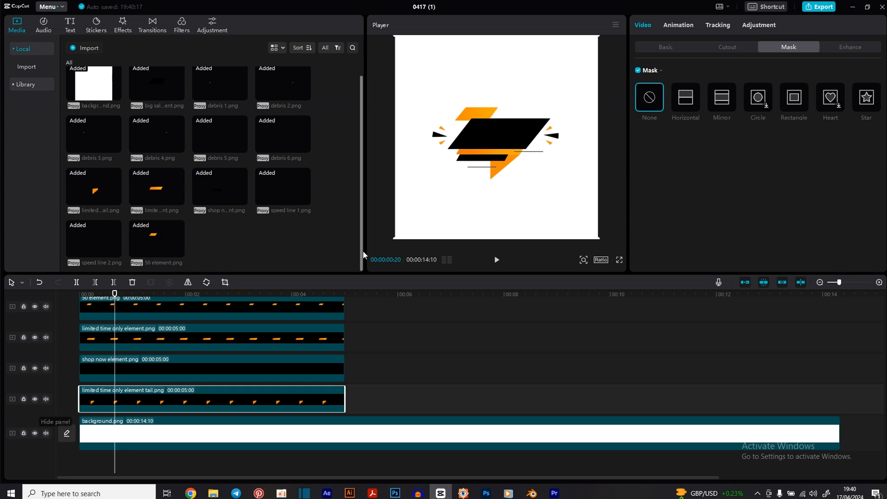
left_click(35, 399)
left_click(34, 400)
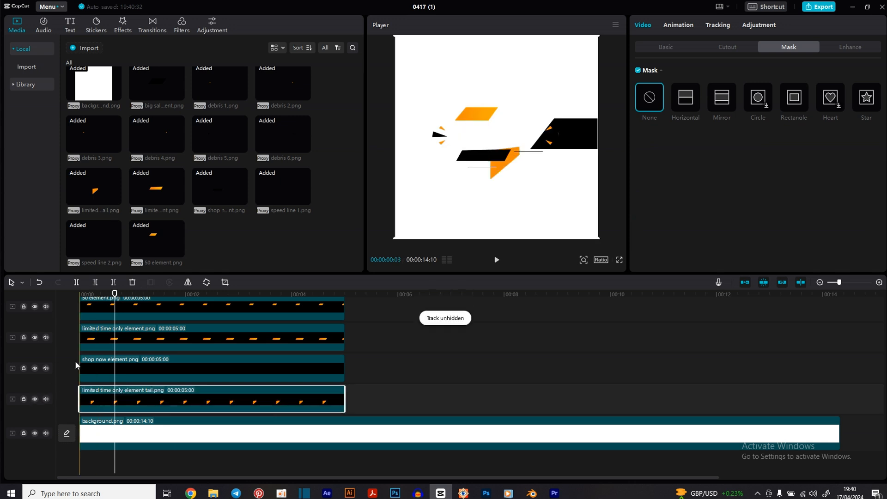
left_click(689, 102)
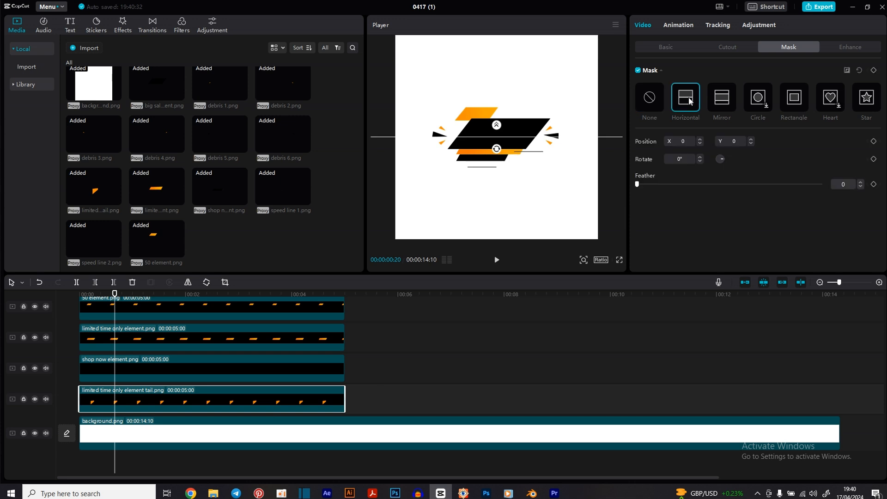
Step: Keyframe the tail's mask position from Y 35 at frame 20 to X -44, Y -448 at about one second
left_click_drag(509, 134, 505, 184)
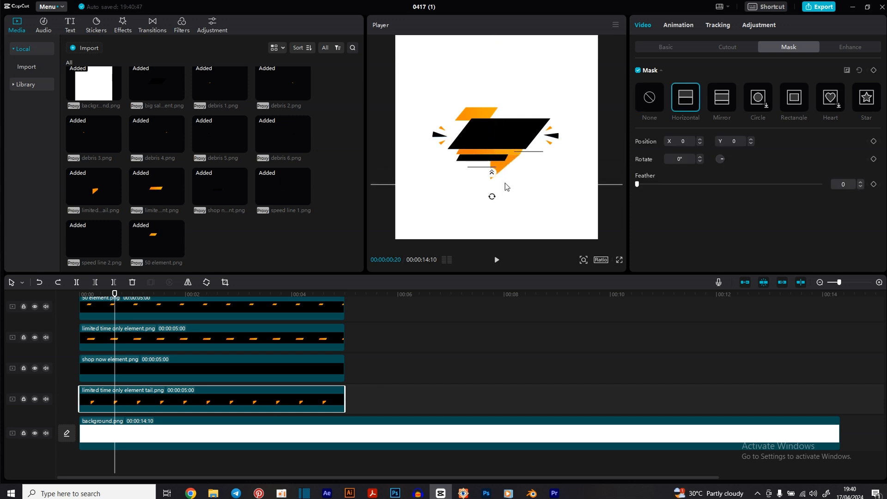
left_click_drag(116, 401, 137, 405)
left_click_drag(514, 184, 514, 133)
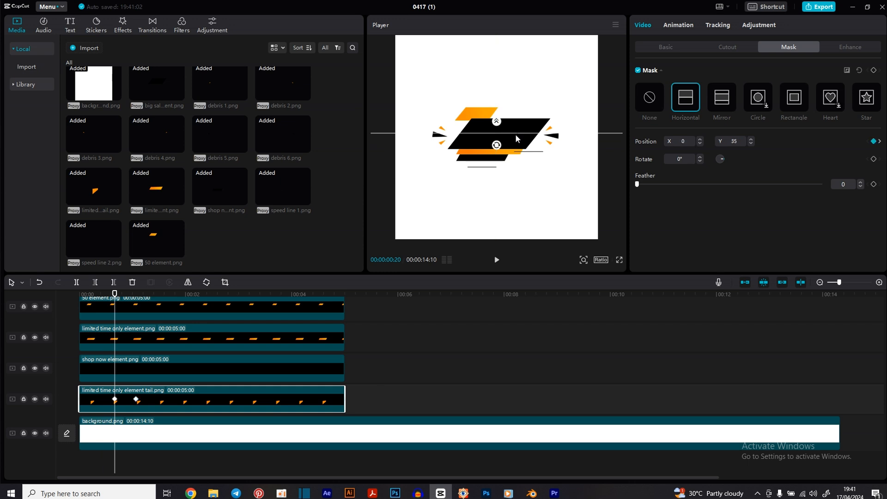
Step: Play the timeline from the start twice to check the tail's reveal
left_click_drag(115, 297, 69, 290)
key("space")
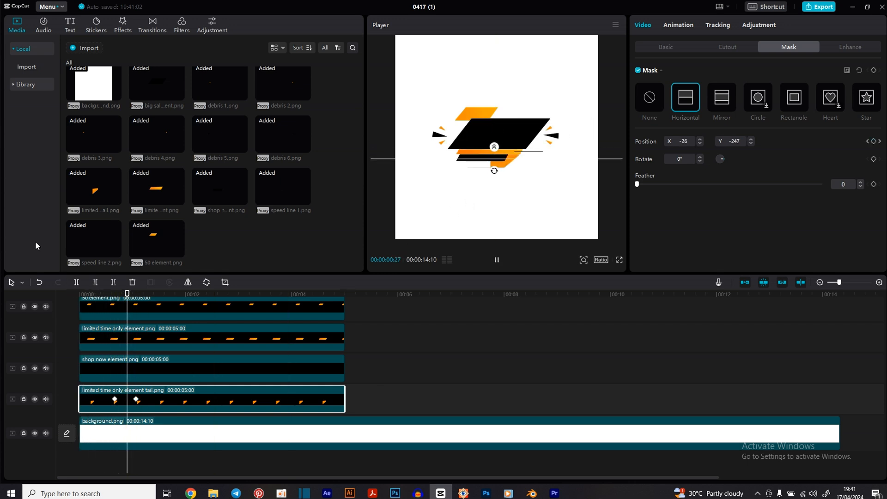
key("space")
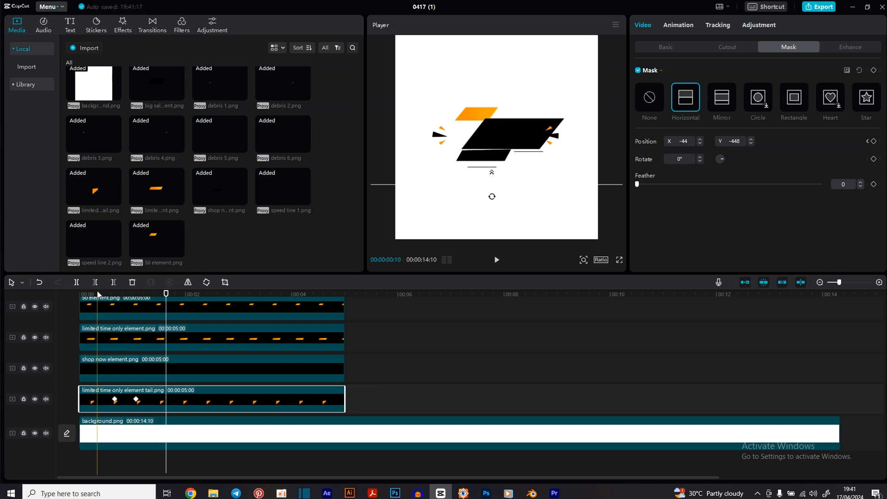
left_click(79, 294)
key("space")
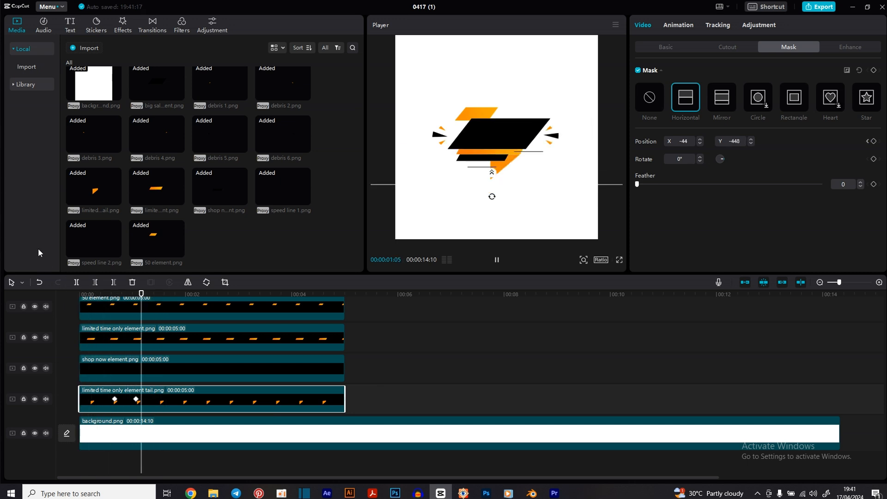
key("space")
Step: Rotate the tail's horizontal mask to 34° and play the animation from the start
left_click(114, 294)
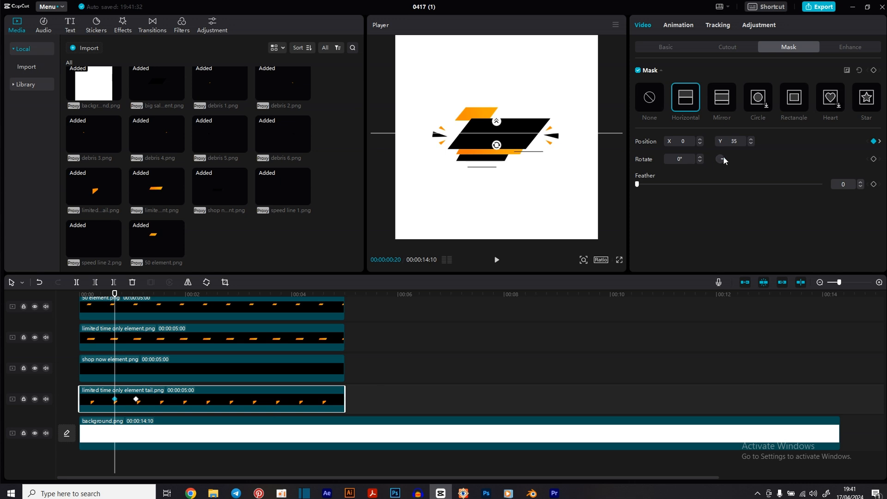
left_click_drag(724, 157, 722, 160)
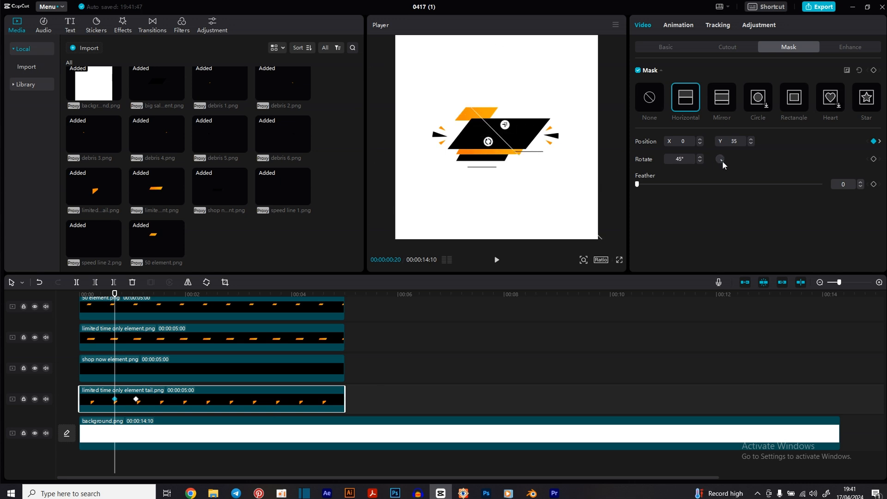
left_click(408, 294)
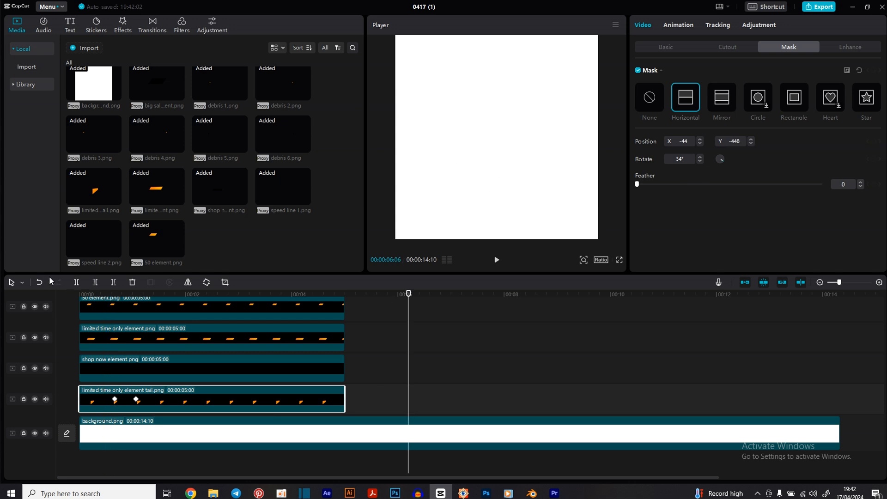
left_click(386, 325)
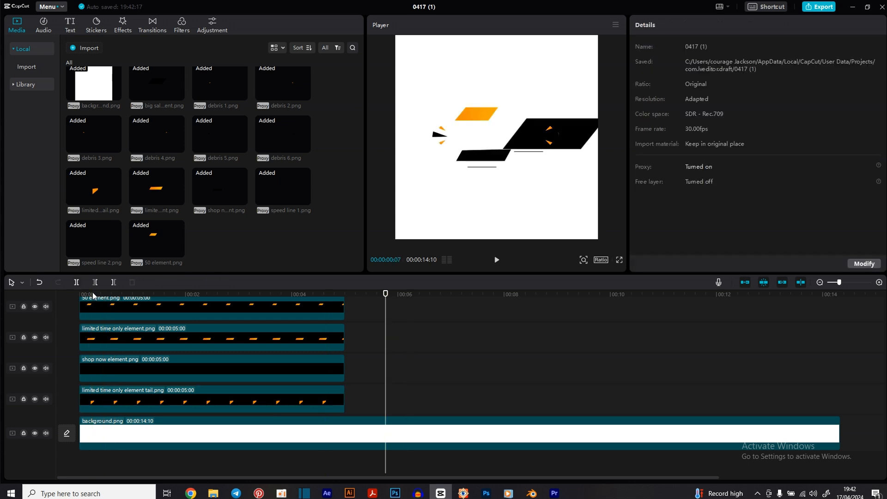
left_click(63, 291)
key("space")
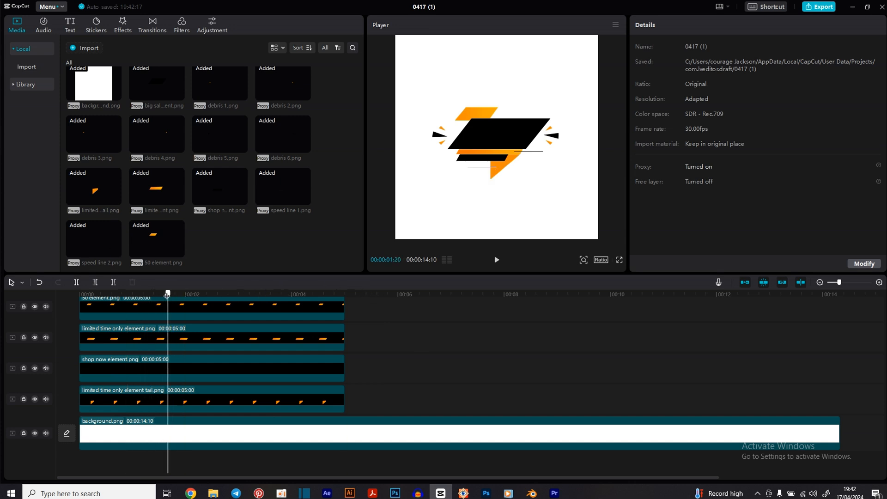
Step: Keyframe the shop now element's position from X 83, Y 224 at 00:00:01:02 to its original place at a second keyframe shortly after
left_click(136, 369)
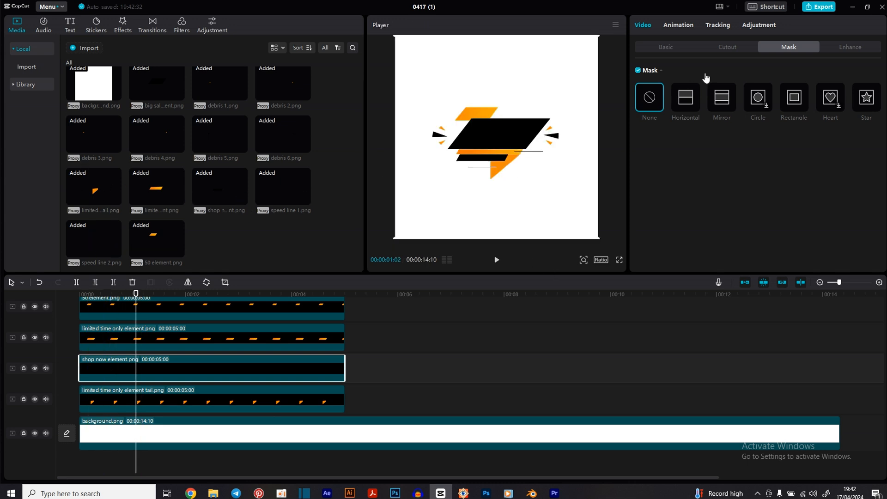
left_click(665, 46)
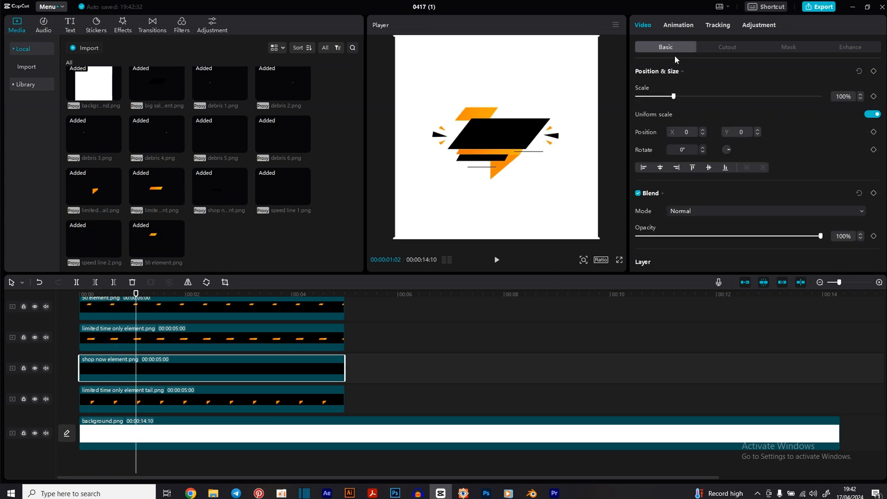
left_click(873, 132)
left_click_drag(156, 371, 156, 370)
left_click_drag(487, 157, 490, 147)
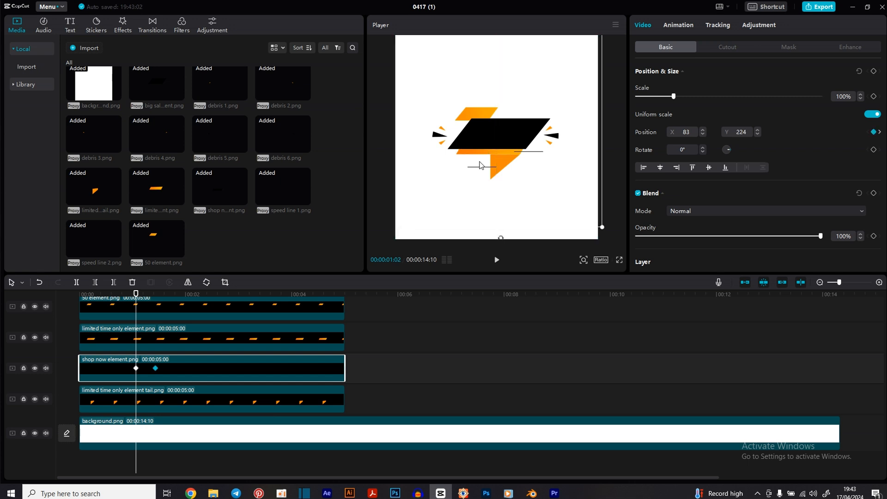
Step: Preview the shop now element's slide from the start and bring its ending keyframe slightly closer to the first
left_click(357, 342)
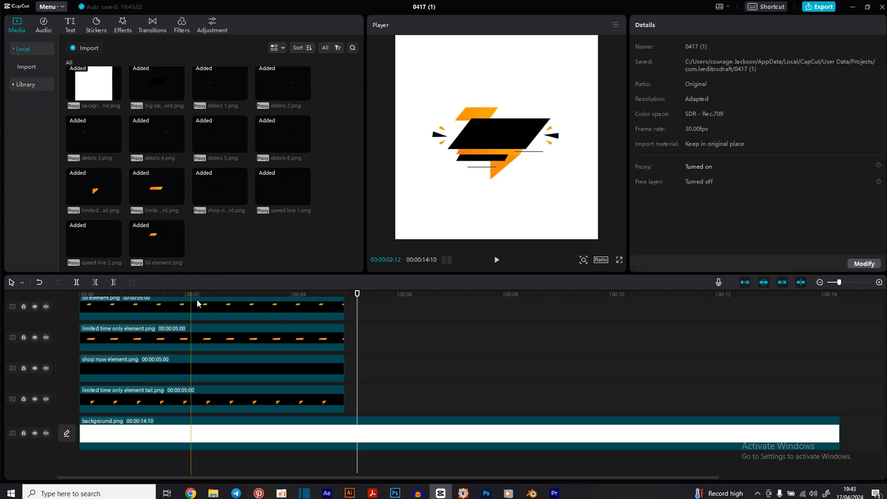
left_click_drag(131, 293, 79, 293)
left_click(85, 249)
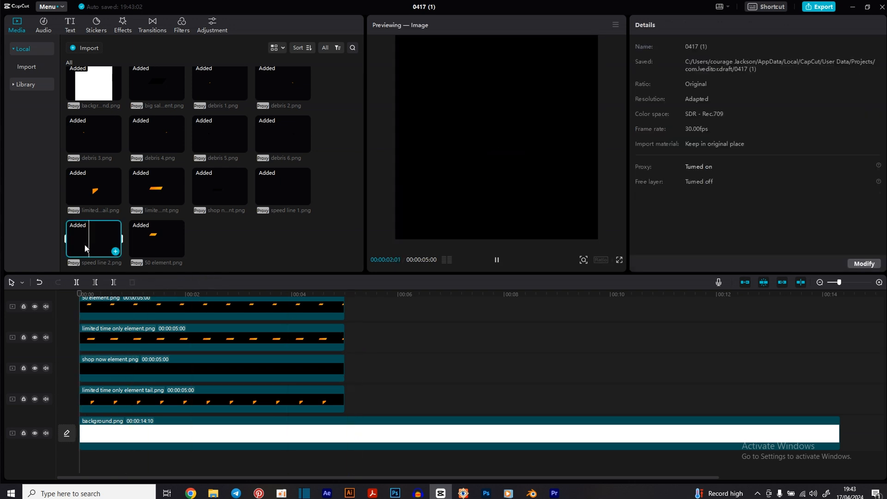
key("space")
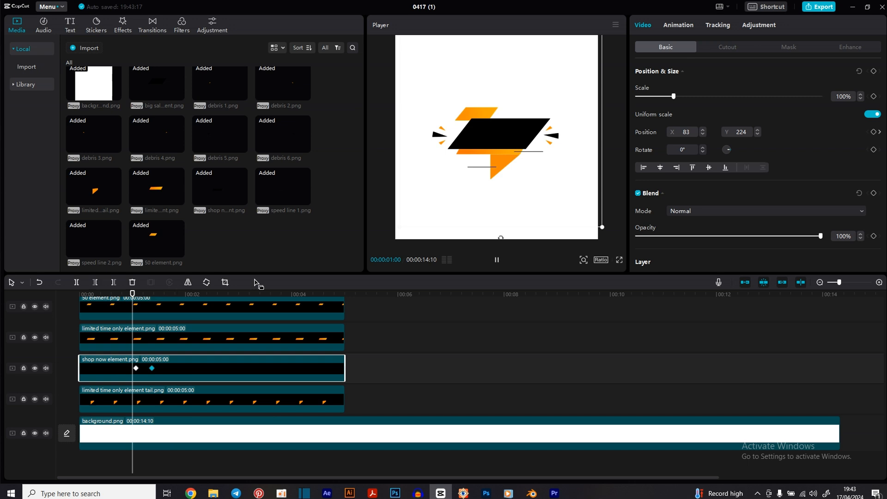
key("space")
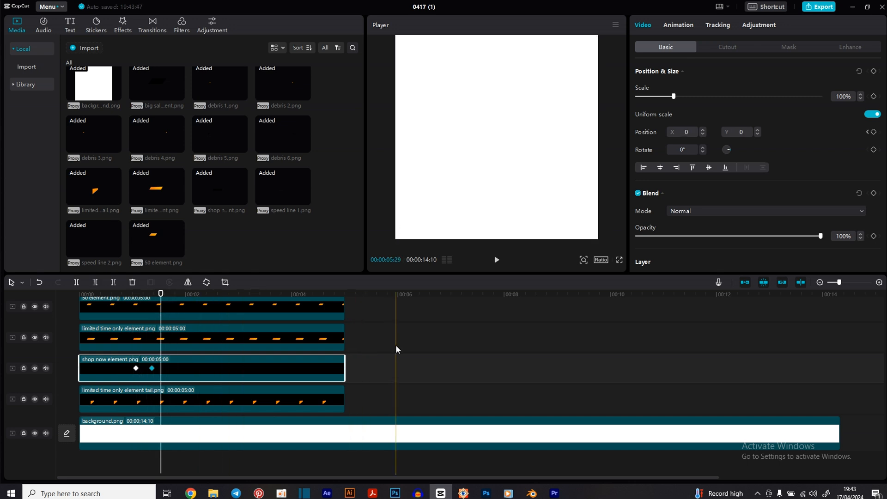
Step: Apply a horizontal mask to the 50 element and move the mask line up to Y 132
scroll(395, 344, "up", 3)
left_click(162, 387)
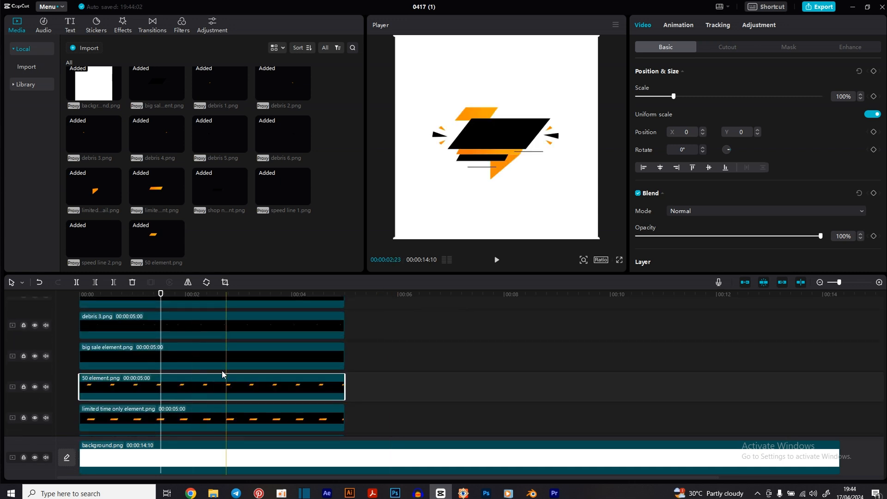
left_click(789, 48)
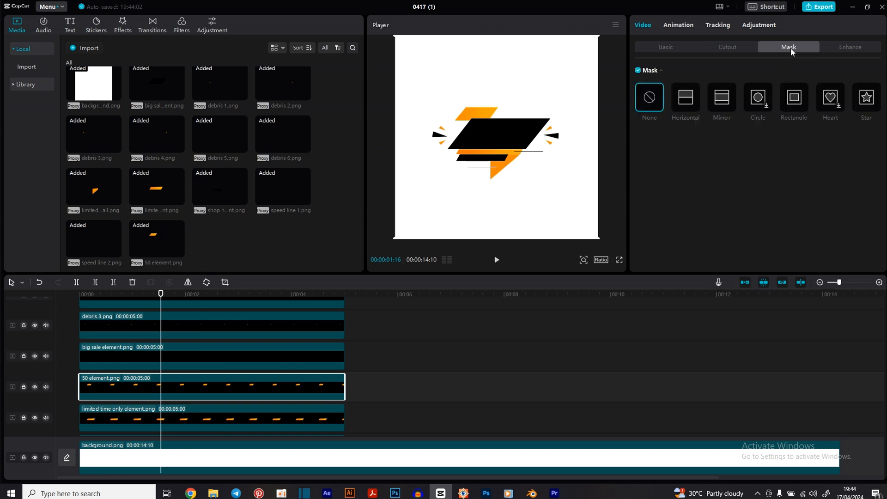
left_click(689, 95)
mouse_move(514, 136)
left_mouse_down()
mouse_move(515, 106)
mouse_move(514, 121)
left_mouse_up()
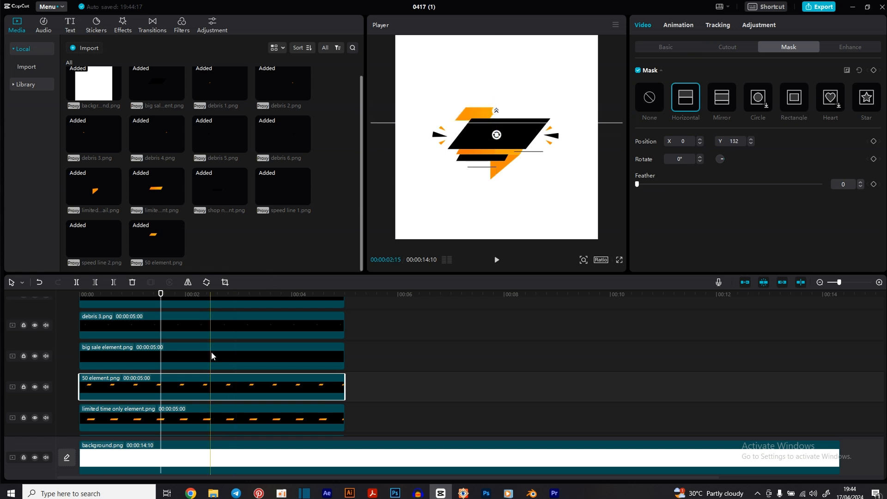
Step: Keyframe the 50 element's mask position from Y 325 at 00:00:01:16 to Y 132 at 00:00:01:26
left_click(873, 141)
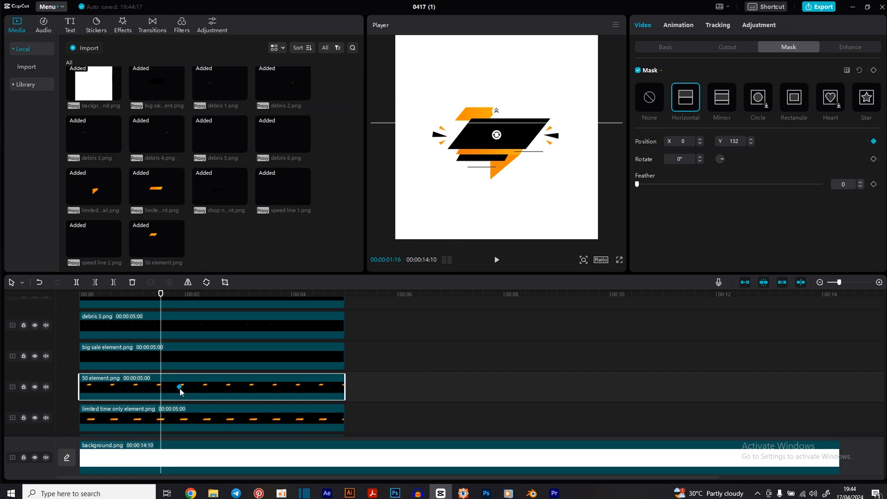
left_click_drag(180, 389, 179, 388)
left_click_drag(522, 120, 523, 101)
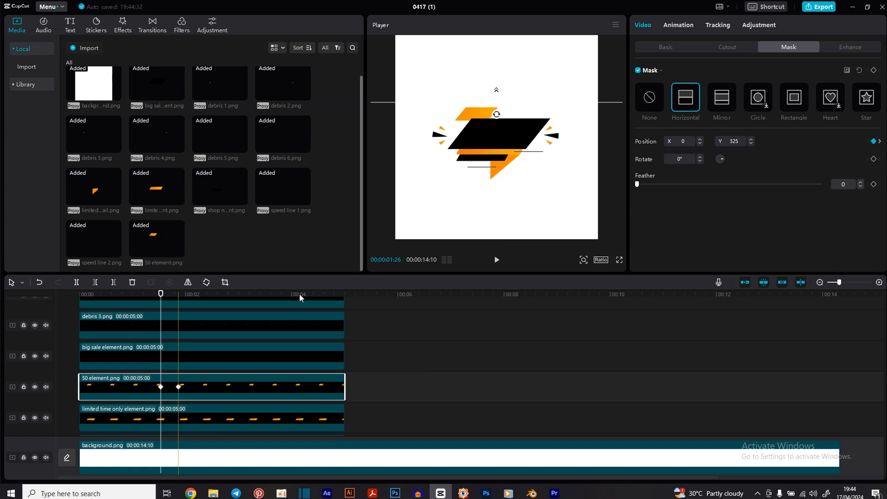
Step: Preview the 50 element's mask reveal several times from shortly before its first keyframe
left_click(384, 346)
left_click_drag(163, 295, 113, 295)
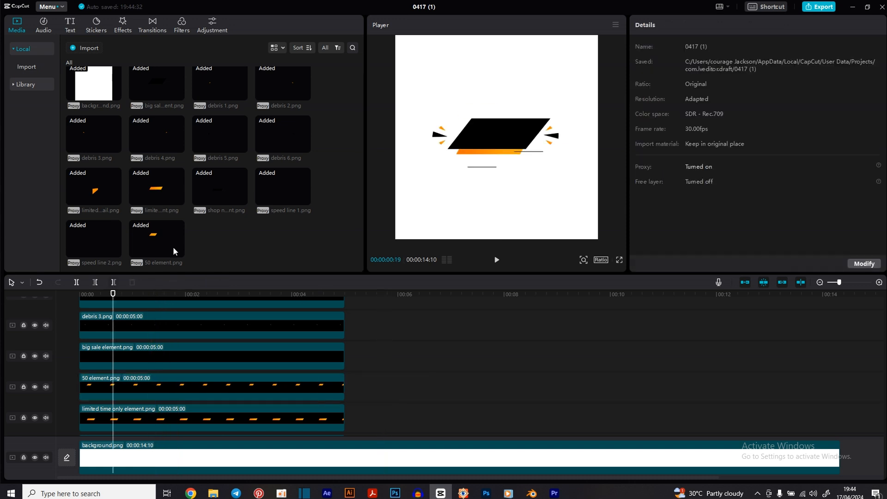
key("space")
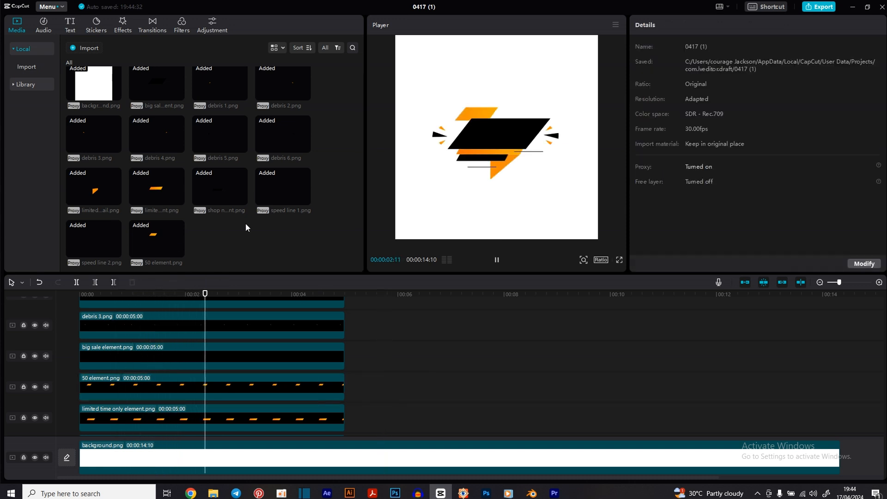
left_click(147, 294)
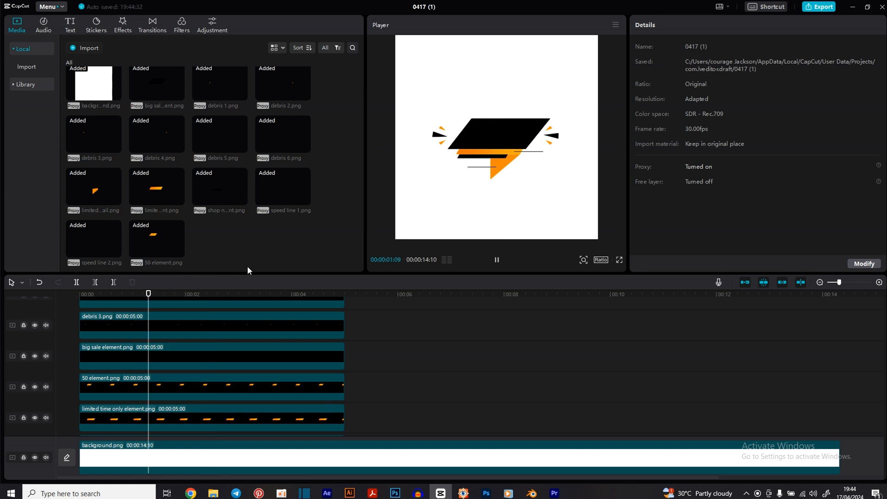
key("space")
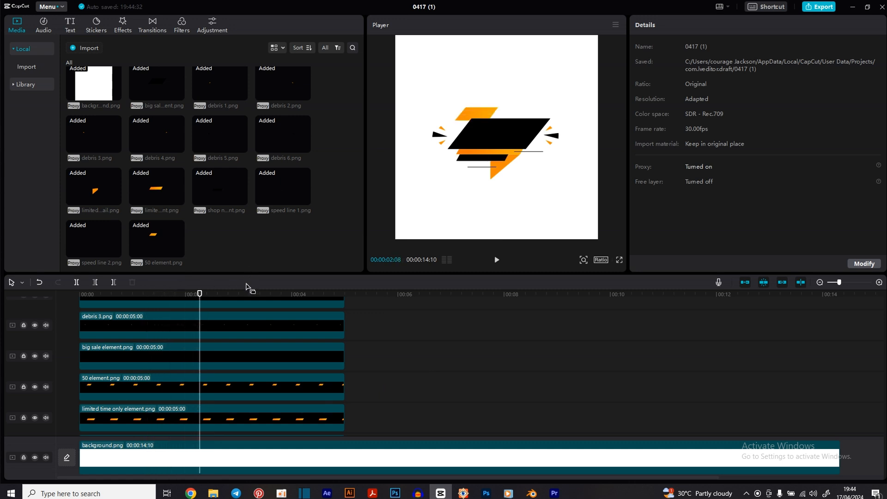
left_click(137, 293)
key("space")
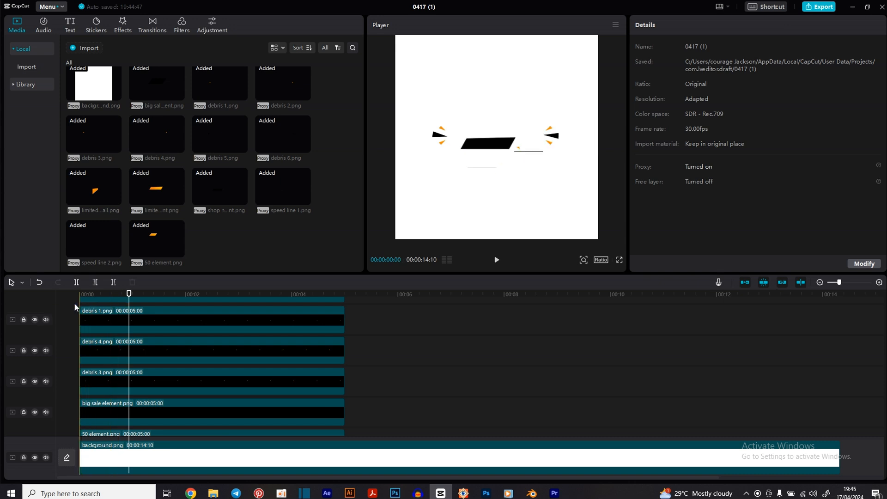
Step: Keyframe the shop now element's opacity at 0% at 00:00:00:00 and again at 00:00:00:14
left_click_drag(81, 295, 95, 296)
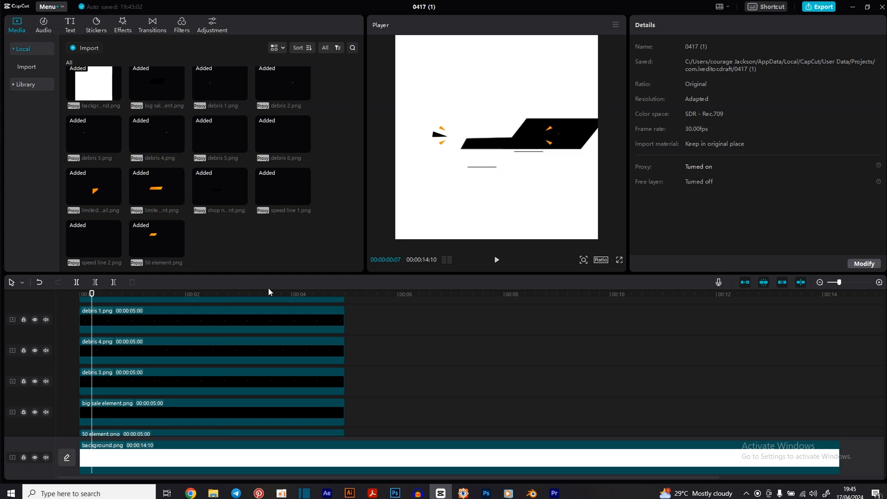
left_click_drag(92, 300, 80, 300)
scroll(193, 328, "down", 3)
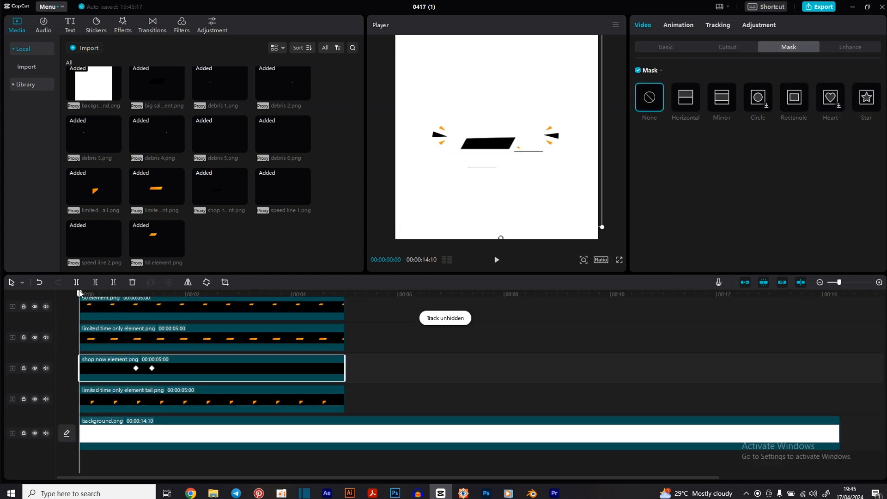
left_click(667, 43)
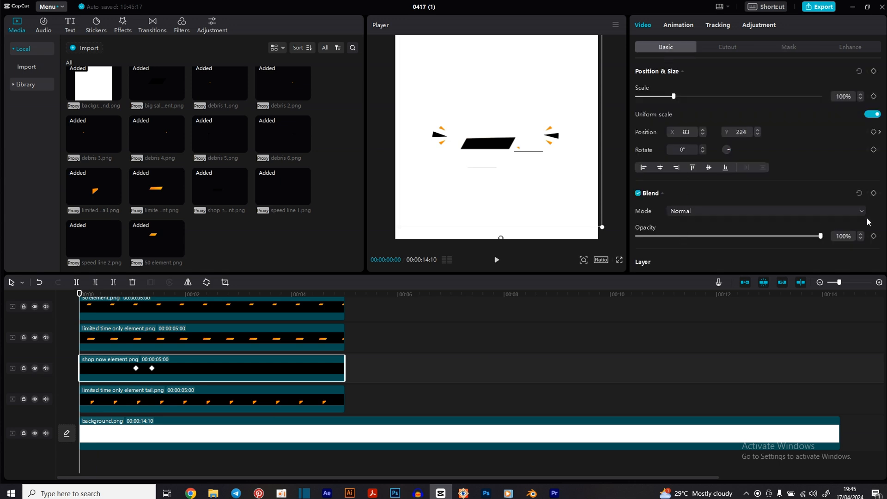
left_click_drag(824, 238, 638, 239)
left_click(873, 236)
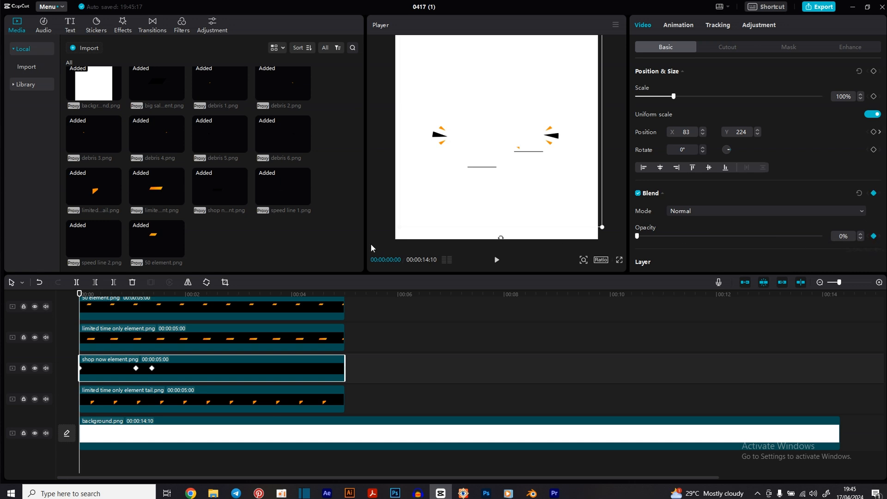
left_click(104, 294)
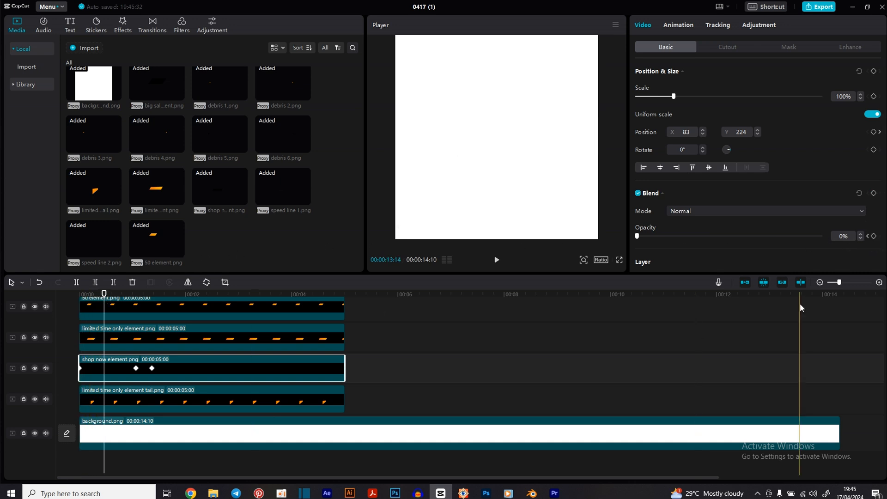
left_click_drag(637, 236, 769, 245)
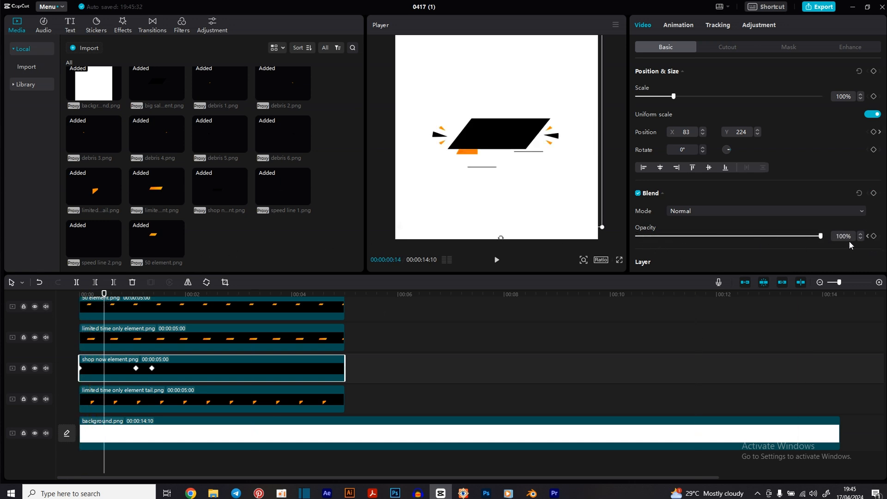
left_click_drag(849, 242, 578, 237)
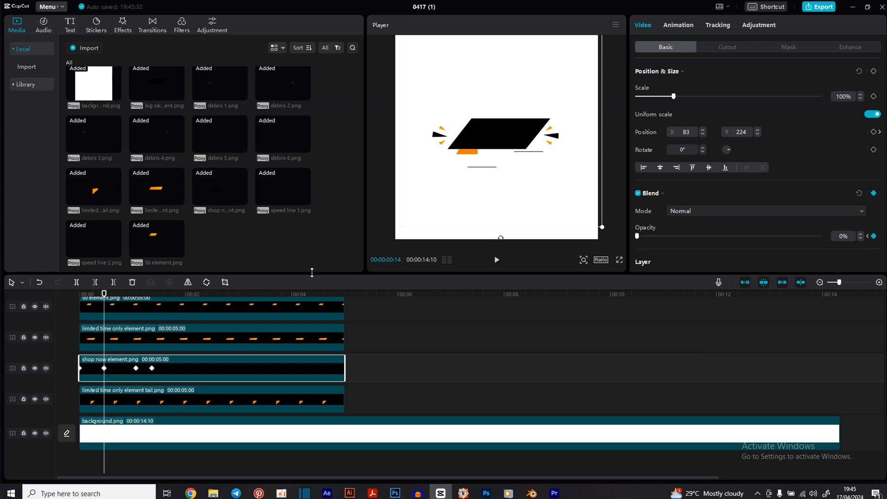
Step: Raise the shop now element's opacity to 100% at about 00:00:00:22 and deselect the clip
left_click_drag(104, 292, 120, 293)
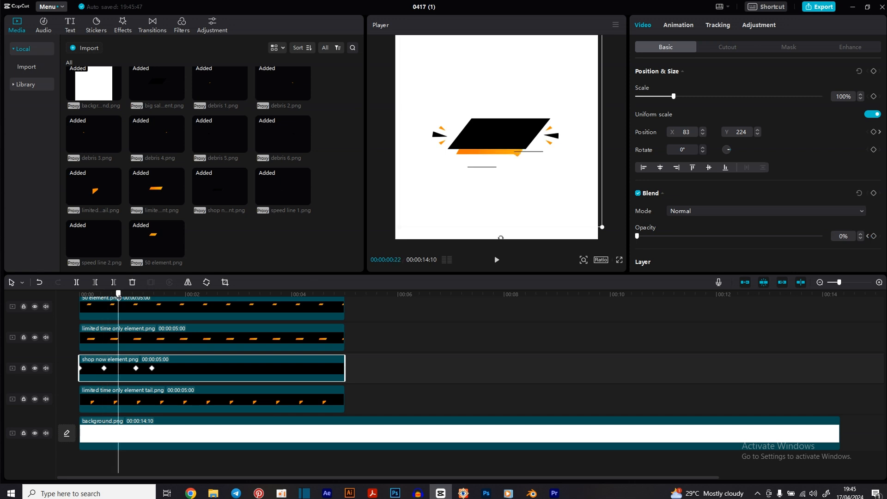
left_click_drag(638, 236, 822, 237)
left_click(411, 356)
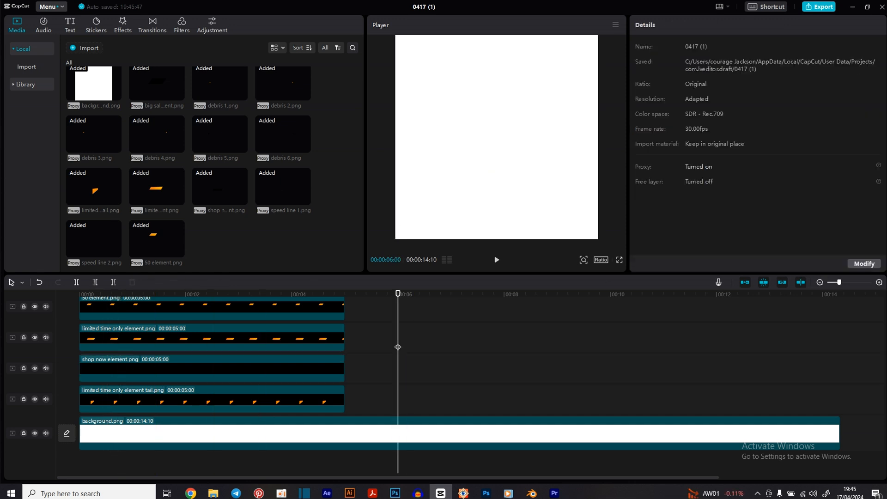
Step: Play the animation from the start to check the shop now element's fade and slide, and scrub past its end
left_click_drag(121, 293, 49, 287)
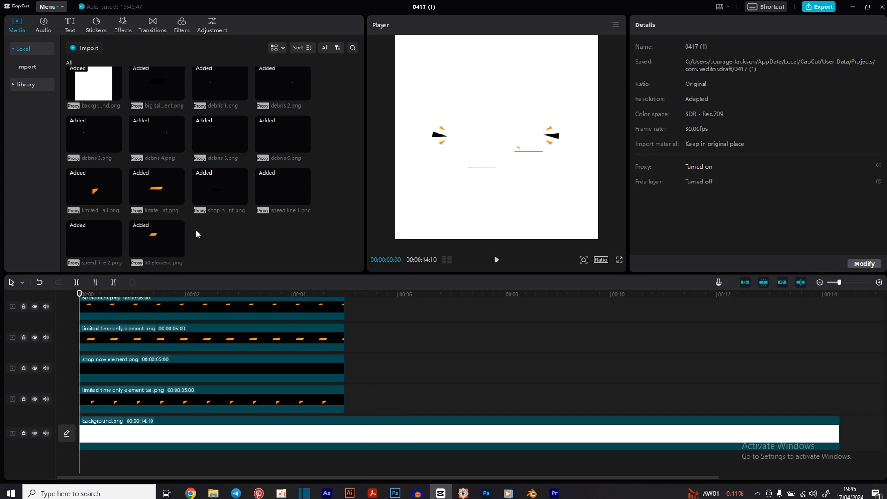
key("space")
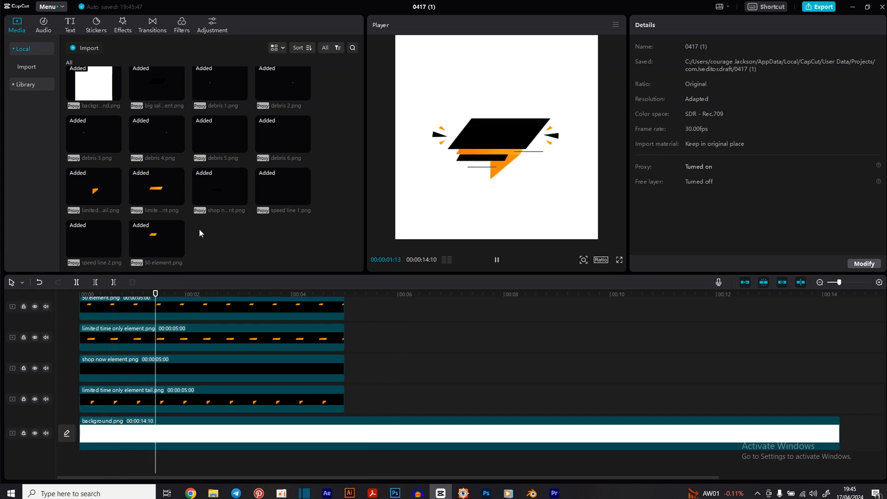
key("space")
left_click_drag(110, 294, 73, 292)
key("space")
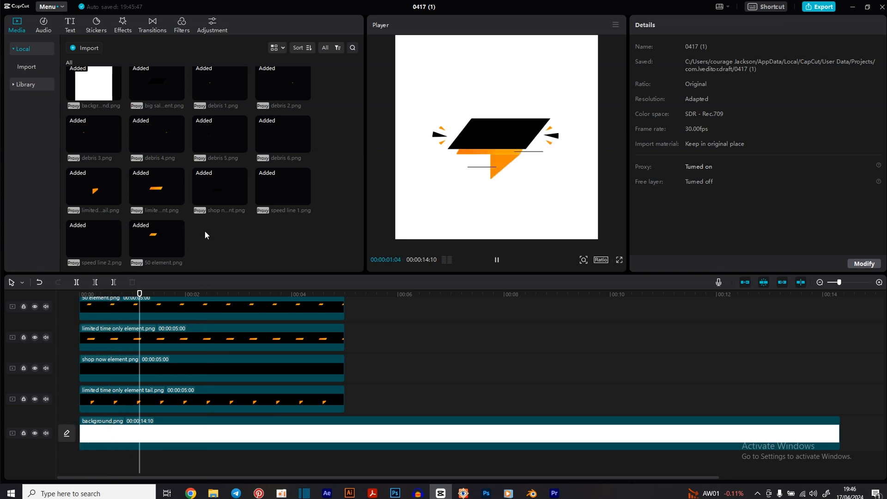
key("space")
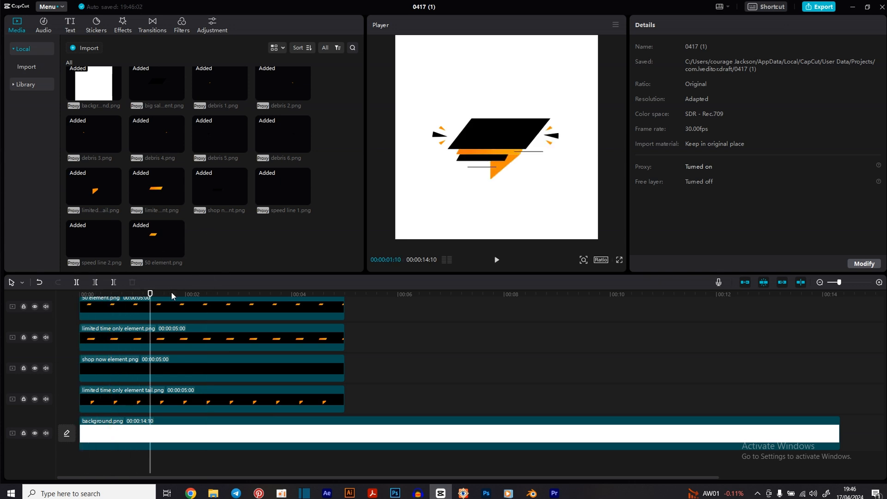
left_click_drag(150, 293, 168, 293)
left_click_drag(169, 294, 155, 293)
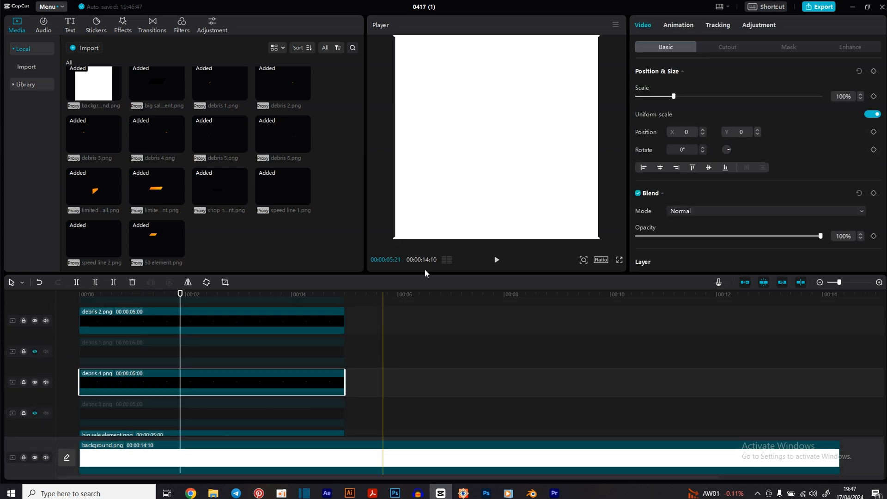
Step: Keyframe debris 4's scale from 1% at 00:00:01:27 to 100% at a keyframe shortly after
left_click(873, 96)
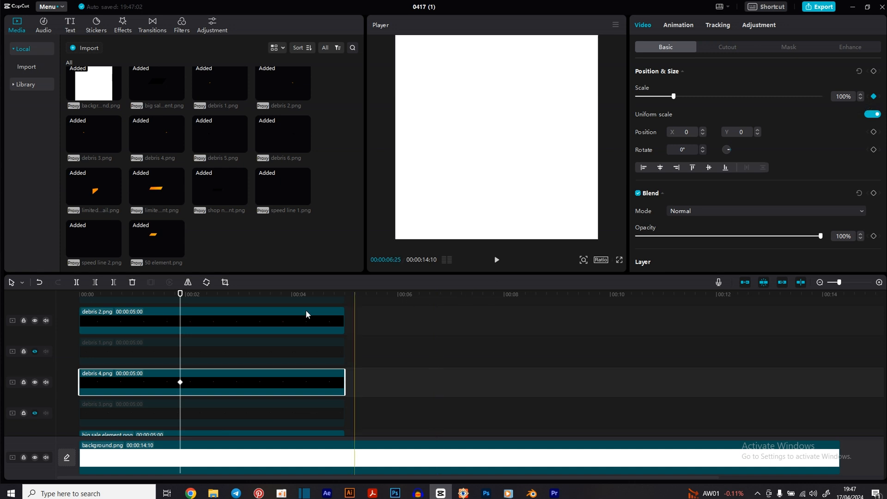
left_click(181, 382)
left_click_drag(196, 384, 202, 385)
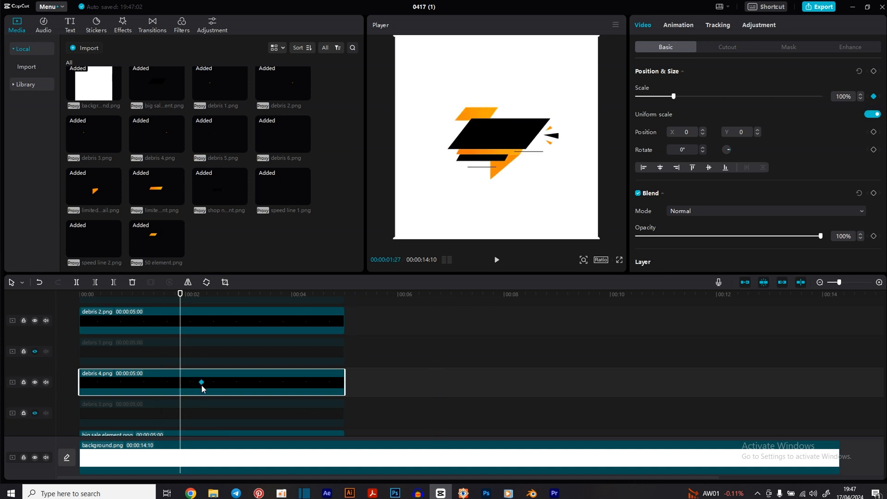
left_click_drag(673, 98, 600, 102)
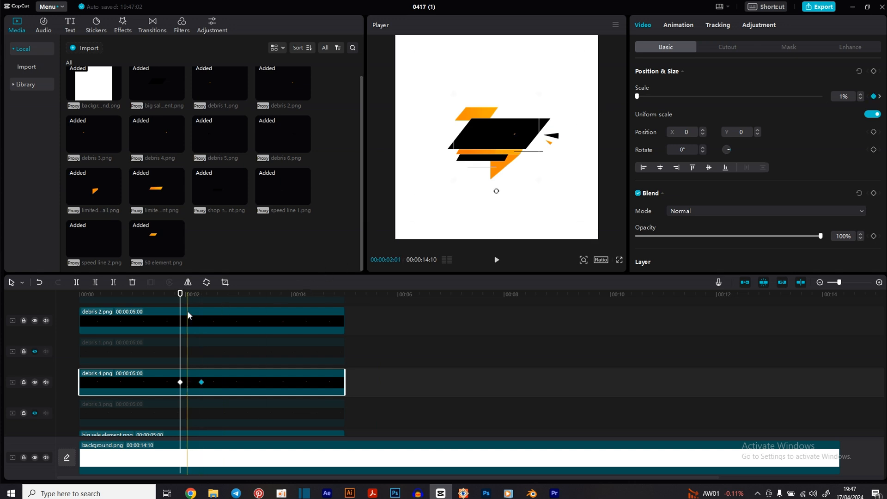
Step: Preview debris 4's scale animation from just before its first keyframe
left_click_drag(181, 295, 170, 295)
key("space")
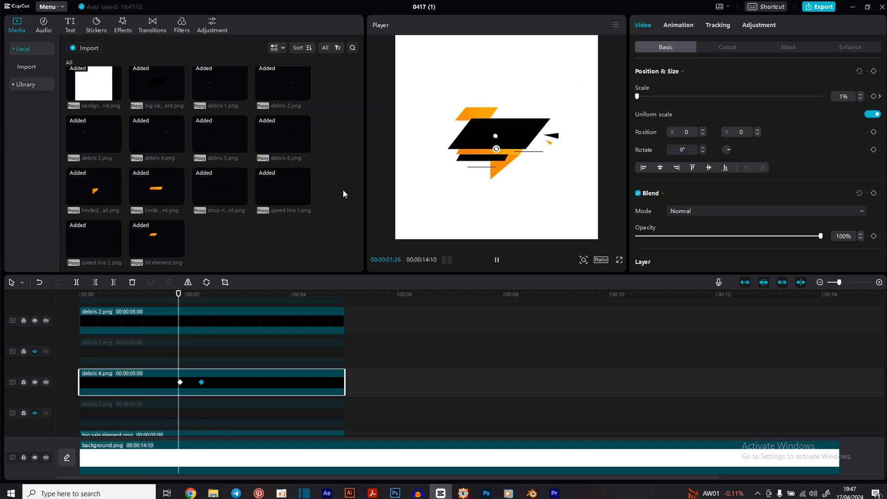
key("space")
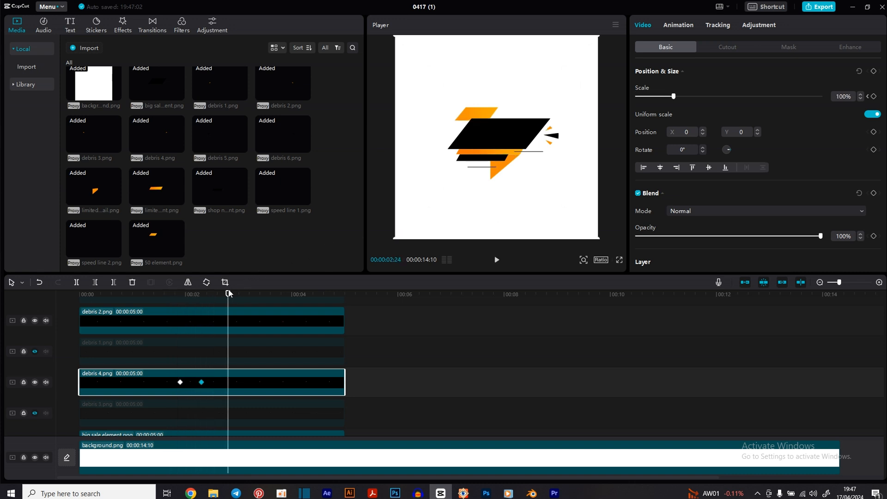
Step: Keyframe debris 4's opacity at 0% at 00:00:01:27 and 00:00:02:03, rising to 100% just before the final scale keyframe
left_click_drag(229, 293, 183, 303)
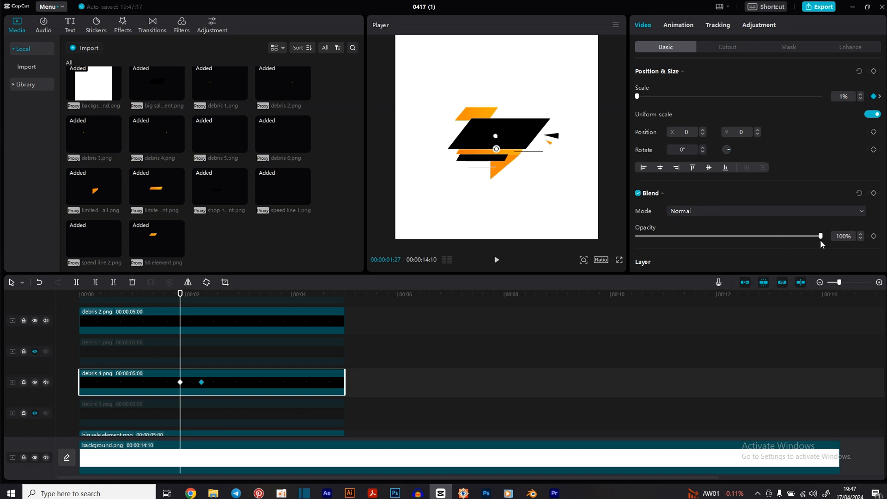
left_click(873, 236)
left_click_drag(821, 236, 612, 231)
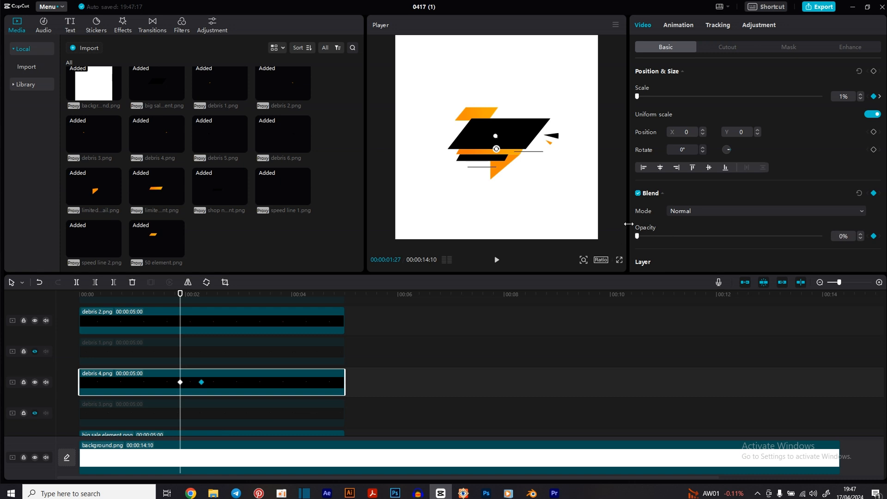
key("Right")
key("Right")
key("Right")
key("Right")
key("Right")
key("Right")
left_click(873, 236)
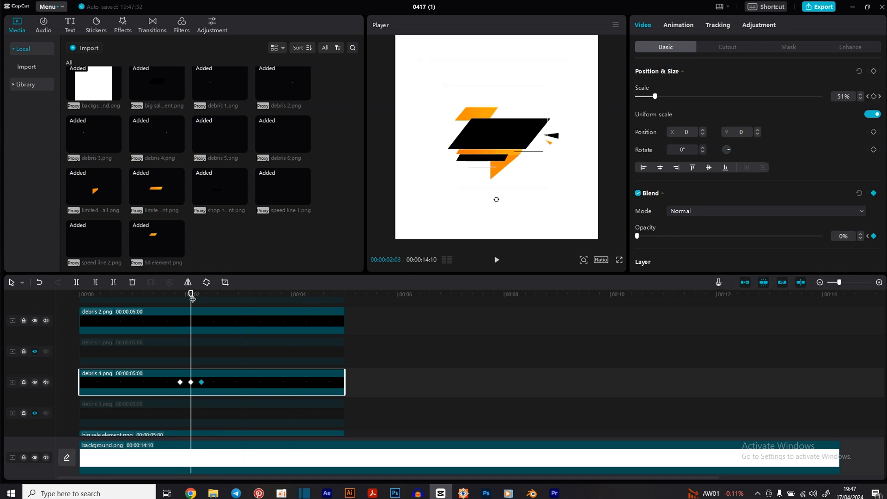
left_click_drag(191, 294, 199, 294)
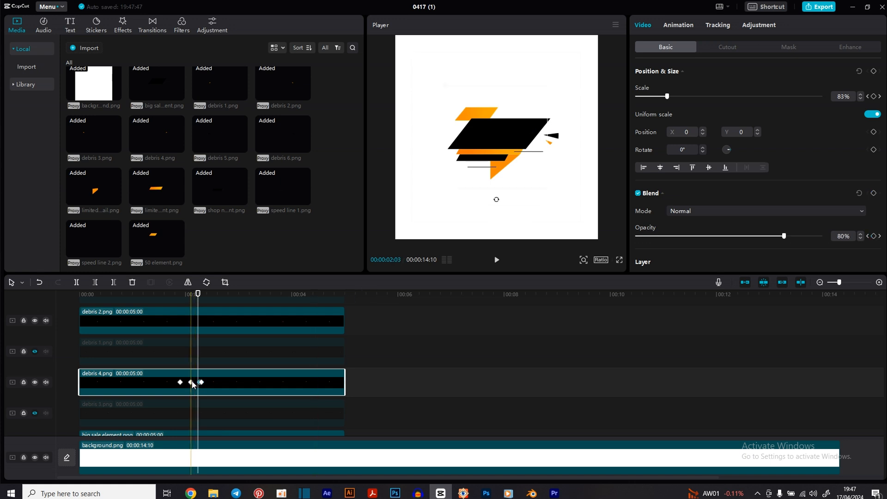
Step: Preview debris 4's combined scale and opacity animation repeatedly from around its first keyframe
left_click(174, 294)
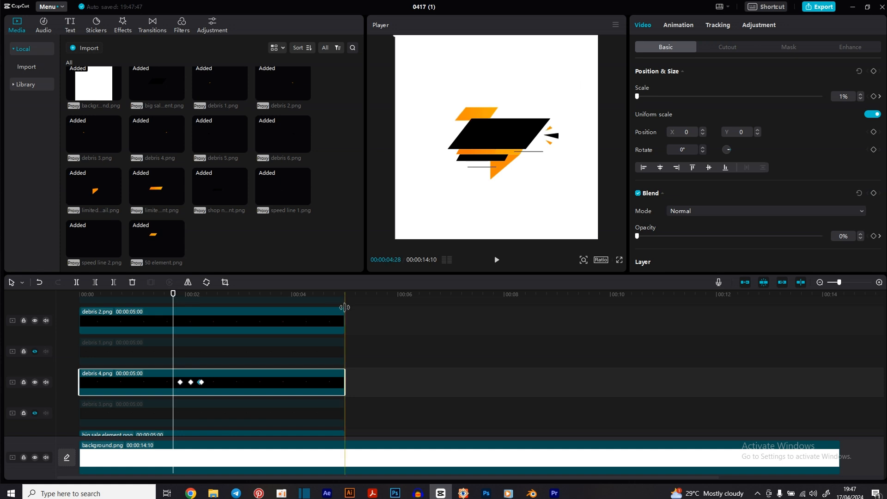
left_click(398, 325)
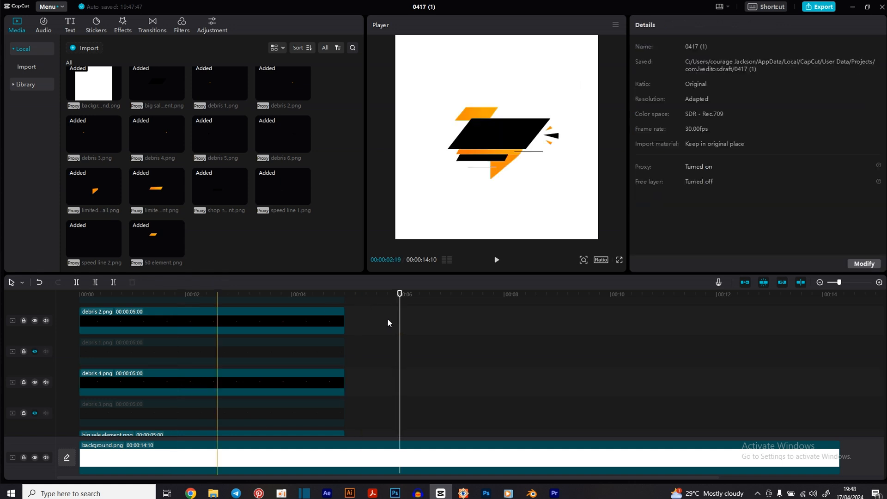
left_click(182, 293)
key("space")
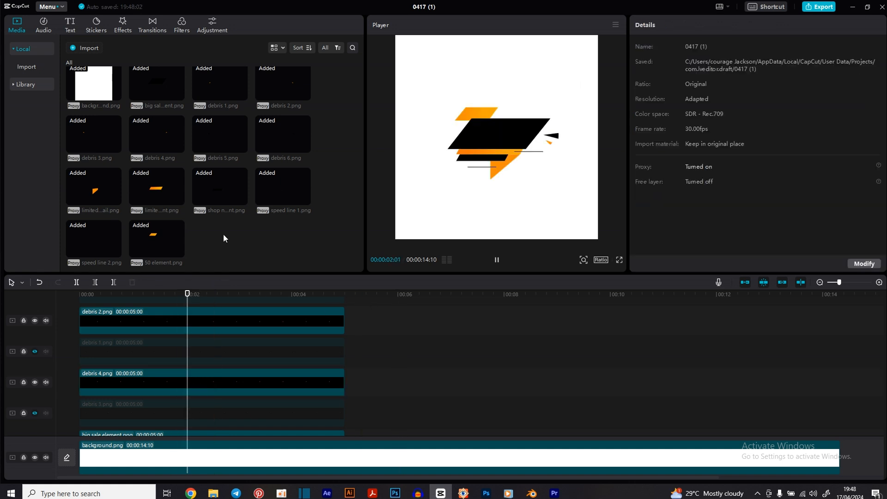
key("space")
left_click(180, 294)
key("space")
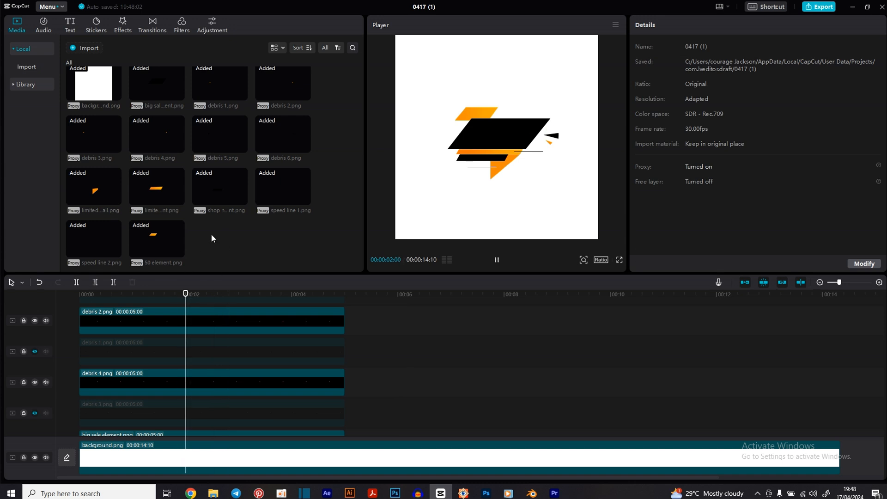
key("space")
Step: Move debris 4's middle 0% opacity keyframe slightly closer to the 100% keyframe and preview the change
left_click(183, 377)
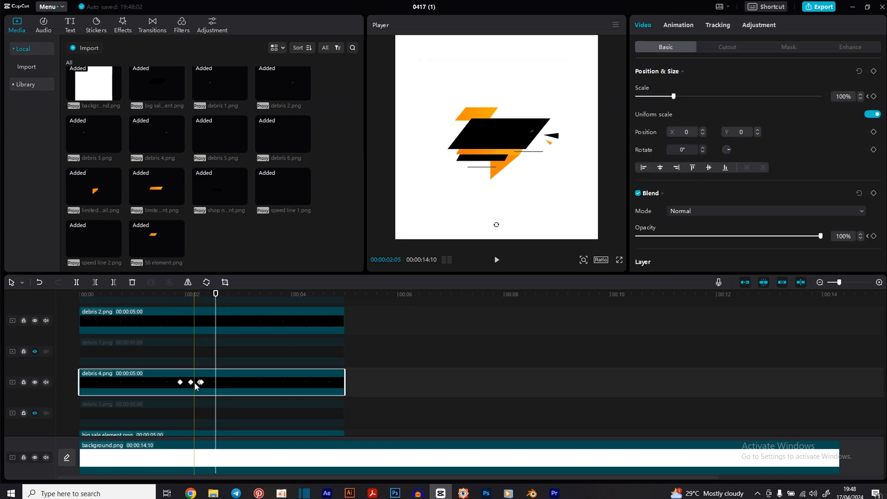
left_click(191, 382)
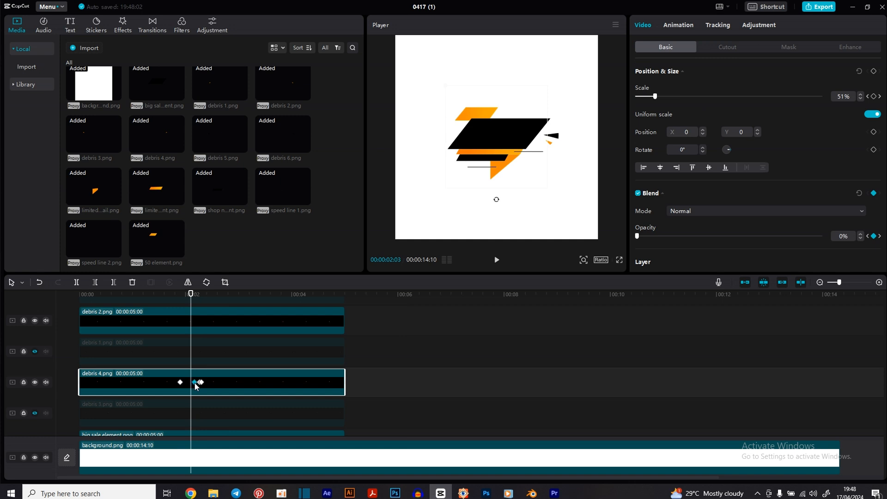
left_click(174, 291)
key("space")
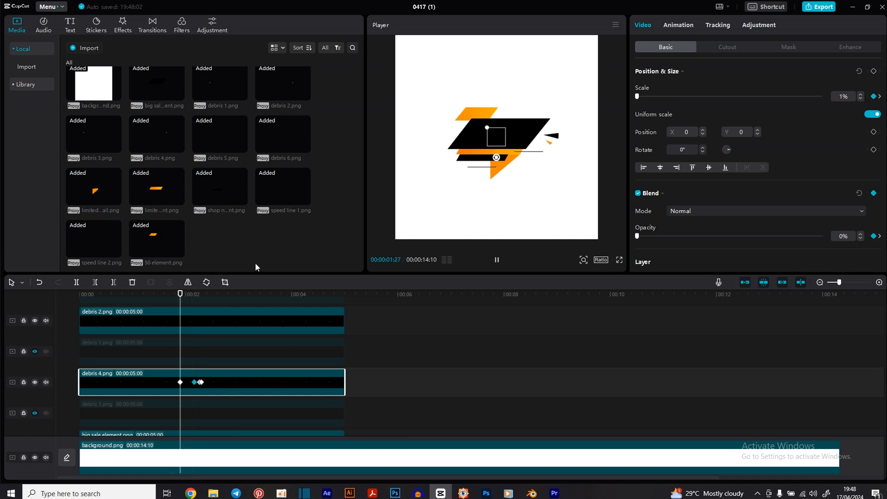
Step: Preview debris 4's animation again and inspect its scale and opacity keyframes one by one
left_click(170, 291)
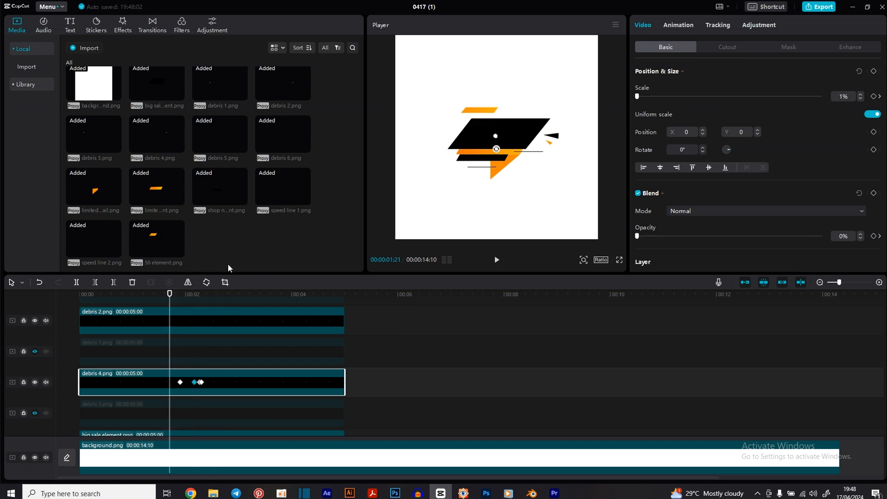
key("space")
mouse_move(168, 380)
left_mouse_down()
mouse_move(183, 382)
mouse_move(167, 381)
left_mouse_up()
left_click(180, 382)
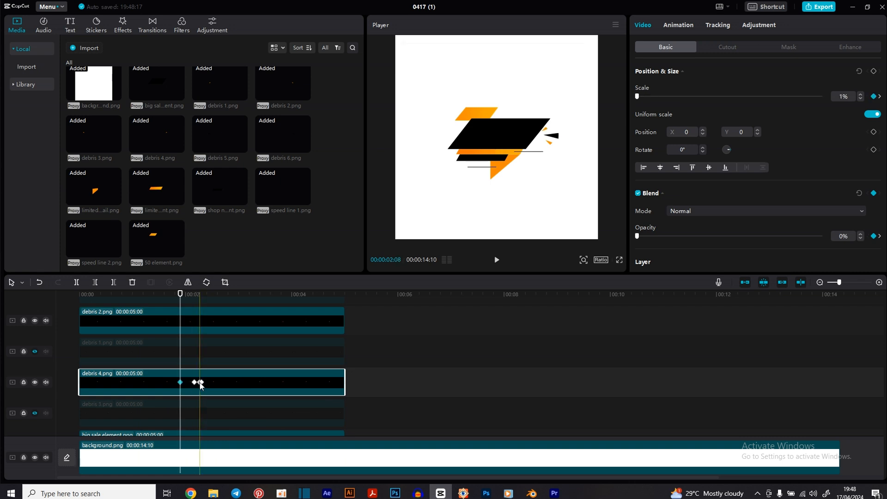
left_click(200, 382)
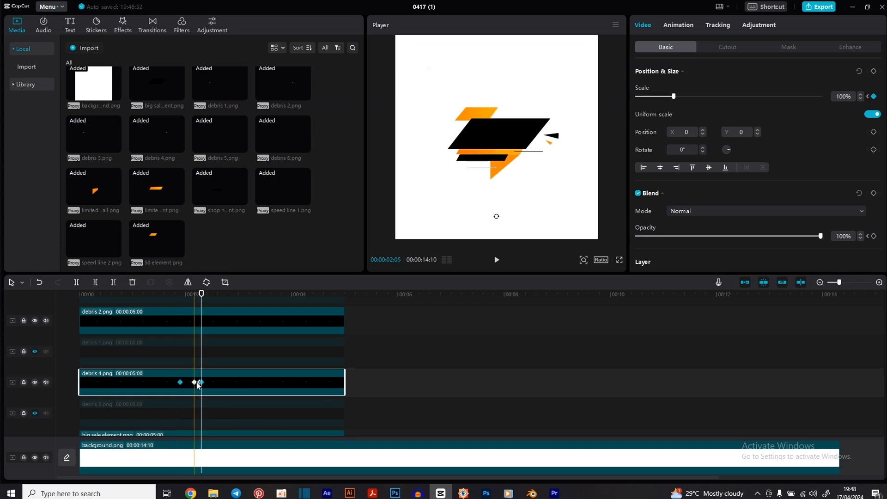
left_click(199, 382)
left_click(204, 381)
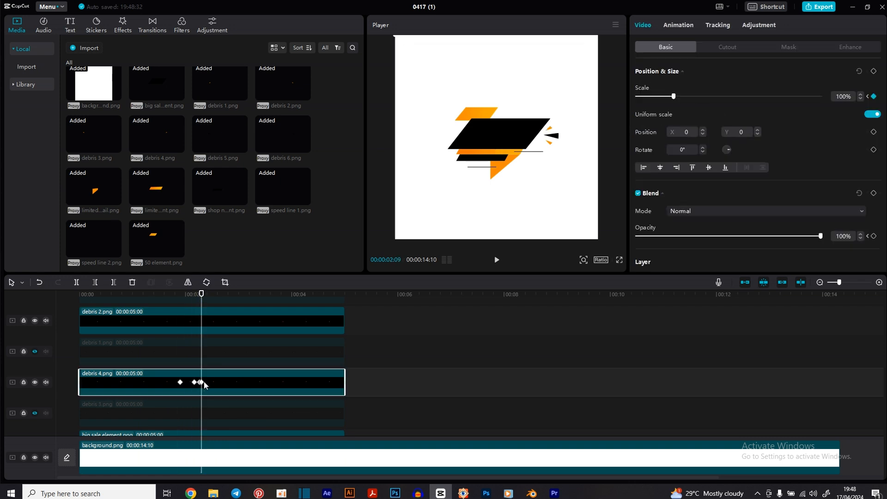
mouse_move(170, 380)
left_mouse_down()
mouse_move(191, 380)
mouse_move(173, 381)
left_mouse_up()
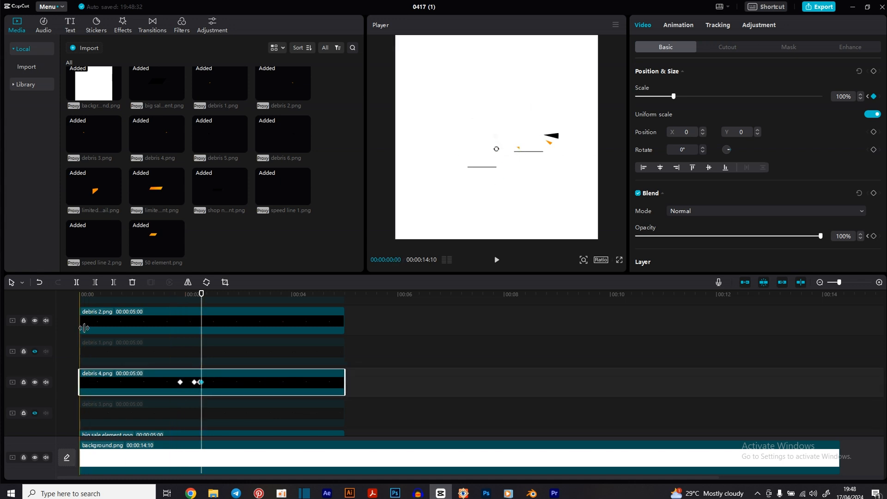
Step: Identify debris 2 by toggling its track, then animate its scale from 1% at 00:00:01:27 to 100%, with starting opacity at 0%
left_click(121, 315)
left_click(34, 320)
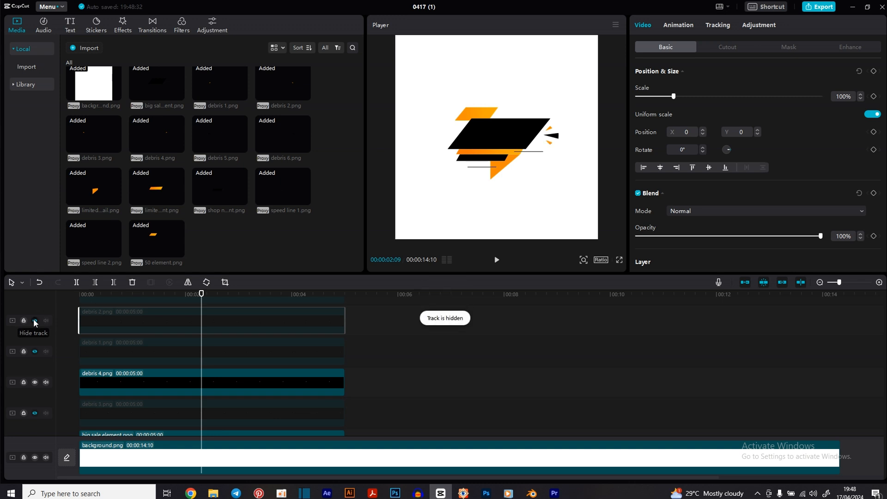
left_click(34, 320)
left_click(205, 381)
left_click(194, 320)
left_click_drag(821, 236, 635, 236)
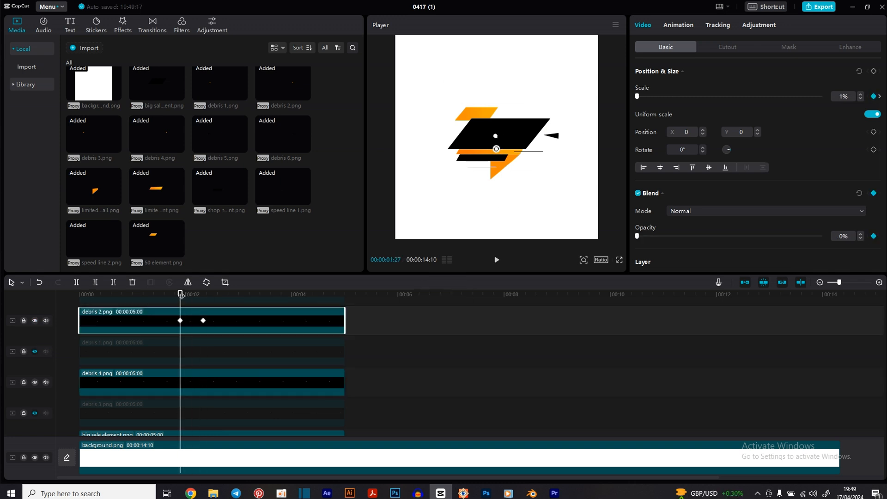
left_click(206, 381)
left_click(375, 324)
left_click(204, 323)
left_click(157, 294)
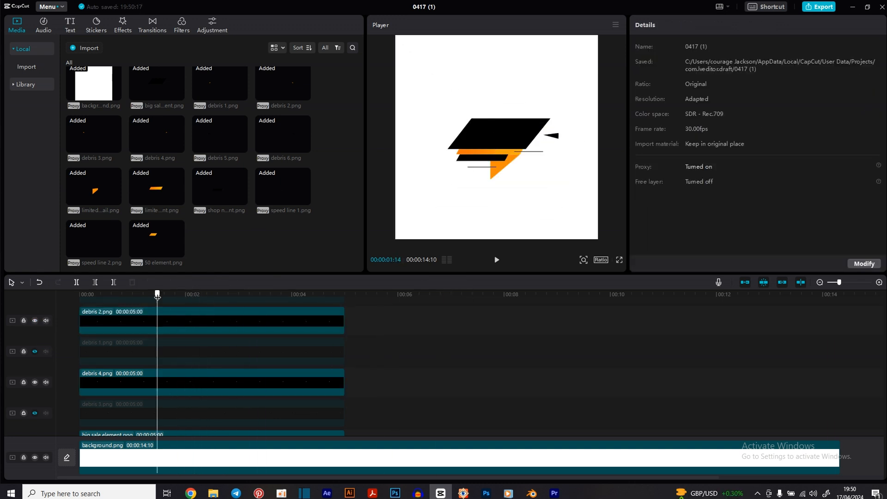
Step: Keyframe debris 6 with minimum scale and 0% opacity at about 00:00:02:01, raising the opacity to 100% shortly after
scroll(217, 351, "up", 2)
left_click(225, 326)
left_click_drag(226, 293, 188, 293)
left_click(873, 96)
left_click_drag(673, 97, 635, 97)
left_click(874, 236)
left_click_drag(821, 236, 635, 236)
left_click_drag(188, 293, 200, 293)
left_click_drag(635, 236, 820, 236)
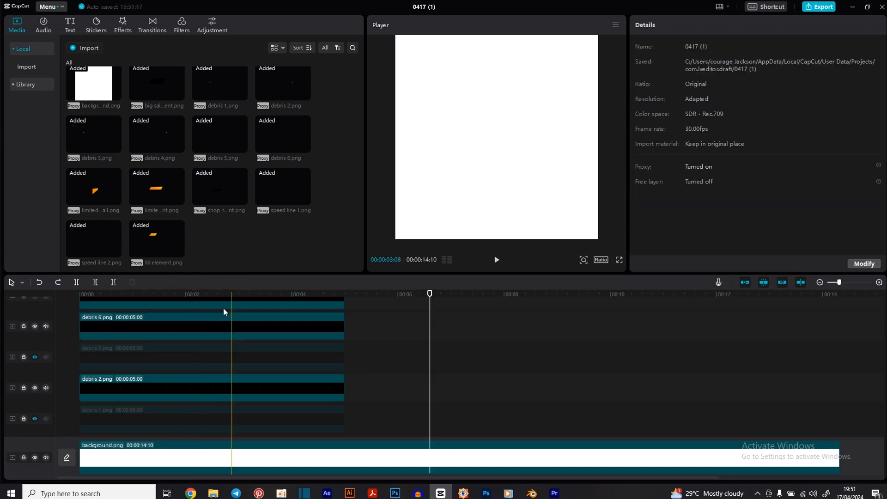
Step: Unhide debris 5's track and toggle debris 6's track to tell the two pieces apart
key("space")
key("space")
left_click(35, 326)
left_click(34, 357)
left_click(231, 357)
scroll(230, 357, "up", 1)
left_click(35, 349)
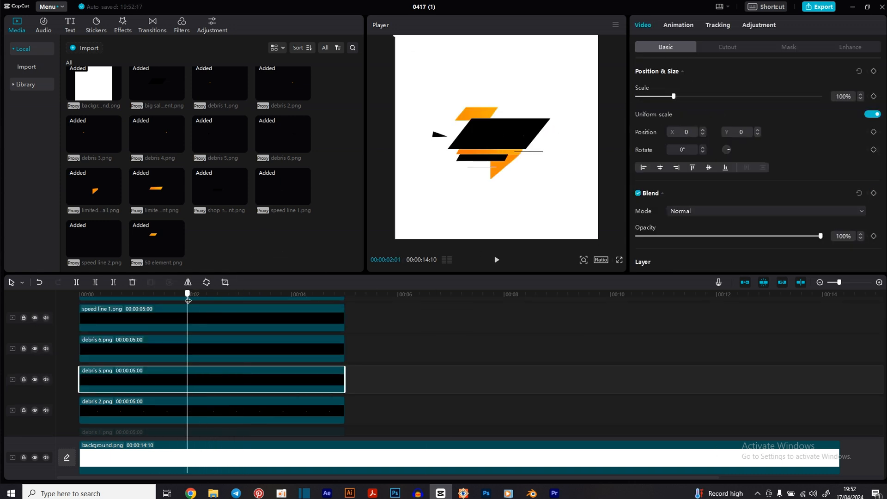
Step: Add a scale keyframe to debris 5 and move its end keyframe earlier to about 00:00:02:05
left_click(873, 97)
left_click_drag(203, 294, 194, 297)
left_click_drag(202, 379, 194, 379)
left_click_drag(193, 295, 217, 294)
Step: Unhide debris 1 and keyframe its scale from 1% at 00:00:02:03, with the end keyframe at about 00:00:02:13
scroll(221, 369, "down", 1)
left_click(105, 395)
left_click(34, 395)
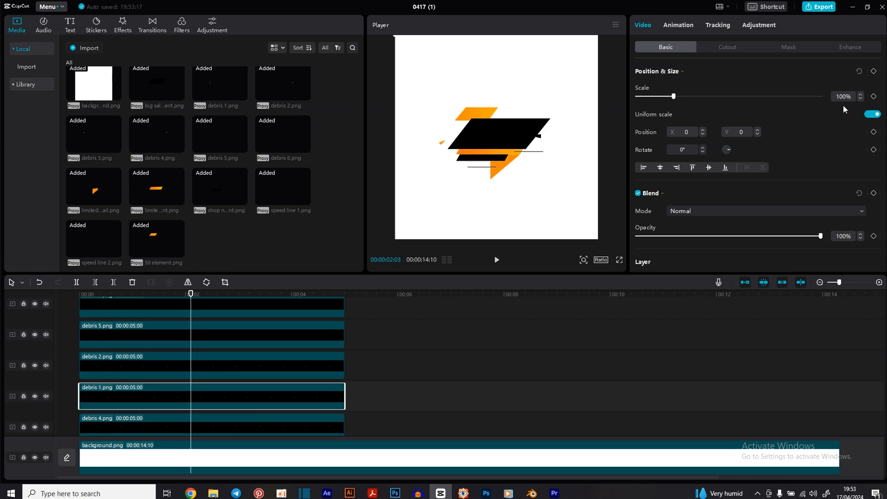
left_click(873, 96)
left_click_drag(673, 96, 635, 96)
left_click_drag(190, 294, 203, 294)
left_click_drag(217, 396, 208, 396)
Step: Keyframe debris 1's opacity at 0% midway through its scaling and at 100% at 00:00:02:11
scroll(171, 337, "down", 1)
left_click_drag(820, 236, 636, 236)
left_click_drag(208, 294, 205, 294)
left_click(873, 236)
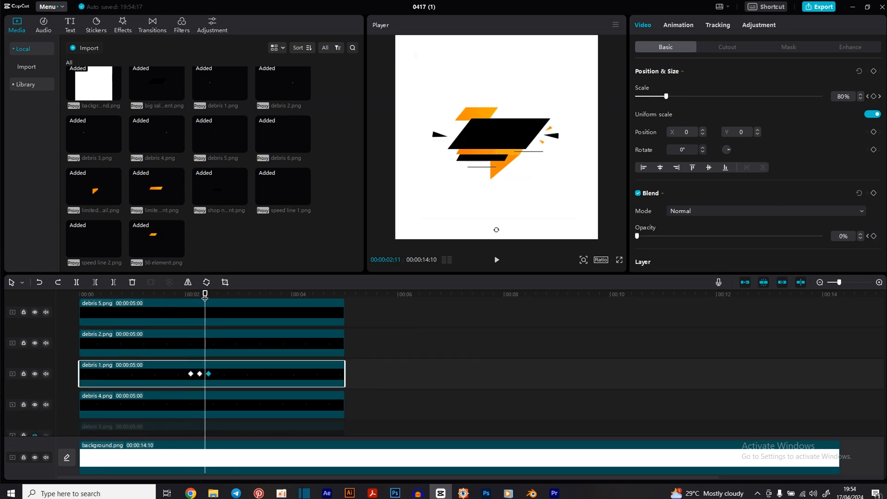
left_click_drag(637, 236, 821, 236)
left_click_drag(205, 294, 191, 294)
Step: Unhide debris 3 and keyframe its scale growing from the minimum, with its opacity at 100% near the end
left_click(35, 412)
left_click(178, 390)
left_click(873, 96)
left_click_drag(673, 96, 636, 97)
mouse_move(820, 236)
left_mouse_down()
mouse_move(635, 236)
mouse_move(821, 236)
left_mouse_up()
mouse_move(203, 295)
left_mouse_down()
mouse_move(81, 298)
mouse_move(230, 299)
mouse_move(141, 297)
mouse_move(210, 296)
left_mouse_up()
scroll(184, 369, "down", 3)
left_click(135, 399)
left_click(789, 46)
left_click(157, 238)
Step: Keyframe speed line 2's position from X -1085 at 00:00:02:14 to X 0 at 00:00:02:21
scroll(185, 370, "up", 10)
left_click(185, 333)
left_click(35, 333)
left_click(35, 333)
left_click(665, 47)
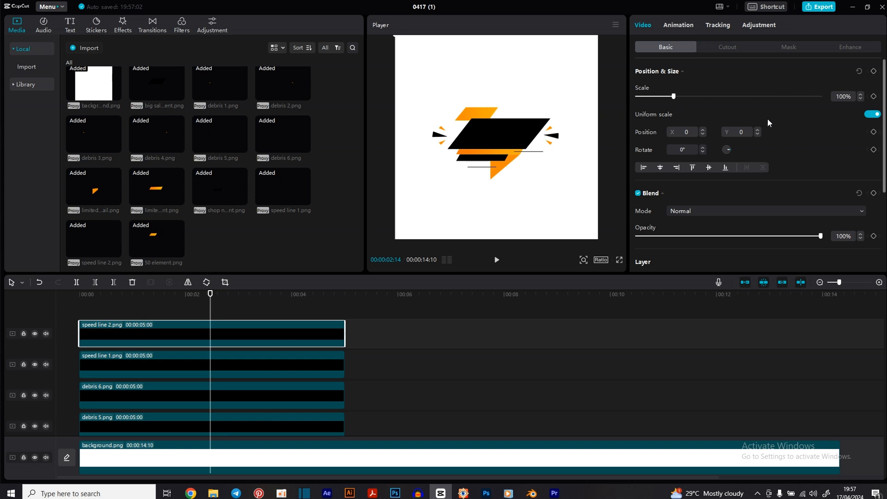
left_click(873, 132)
left_click(535, 152)
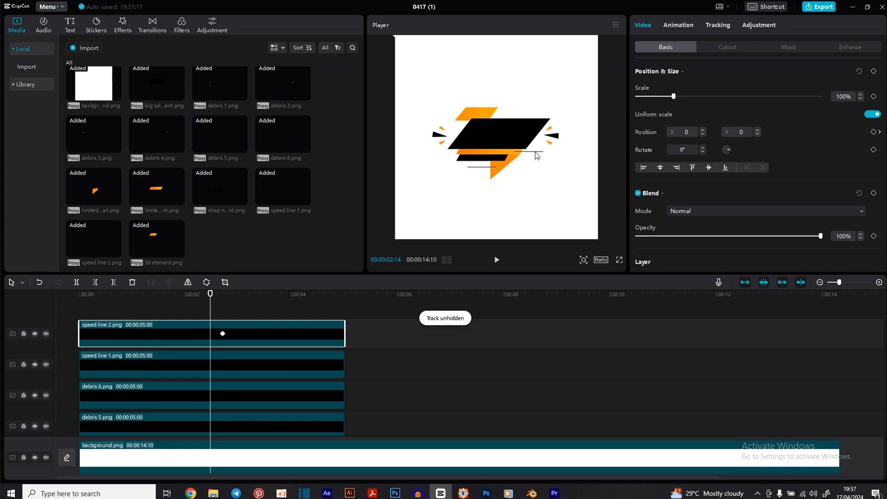
left_click_drag(519, 155, 477, 153)
Step: Keyframe speed line 2's opacity at 0% at its first keyframe and at 00:00:02:16, rising to 100% at 00:00:02:19
left_click(872, 236)
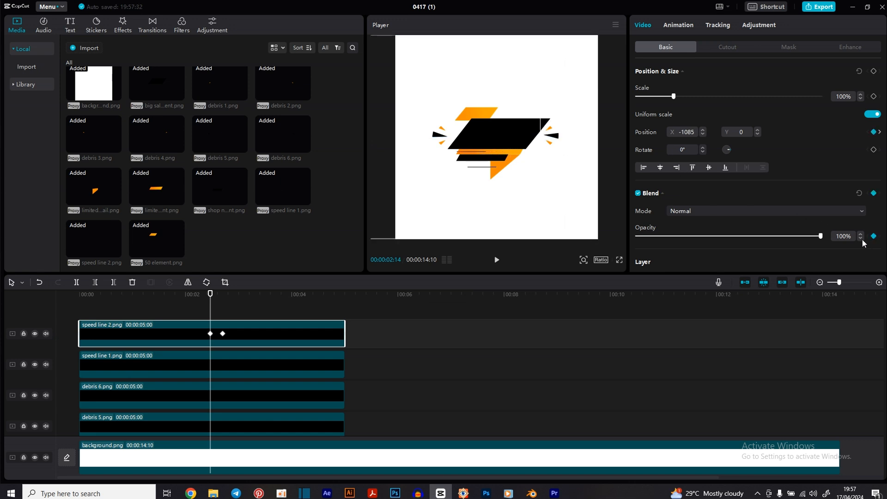
left_click_drag(821, 240, 718, 238)
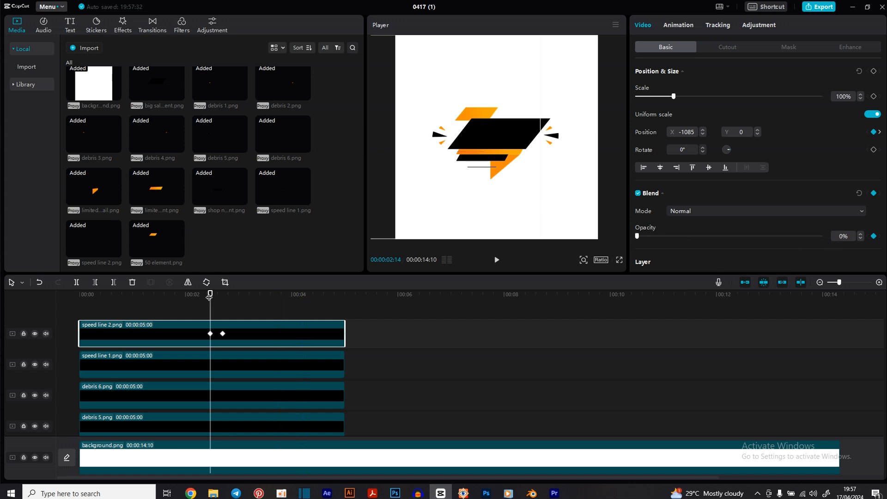
mouse_move(210, 296)
left_mouse_down()
mouse_move(222, 296)
mouse_move(214, 296)
left_mouse_up()
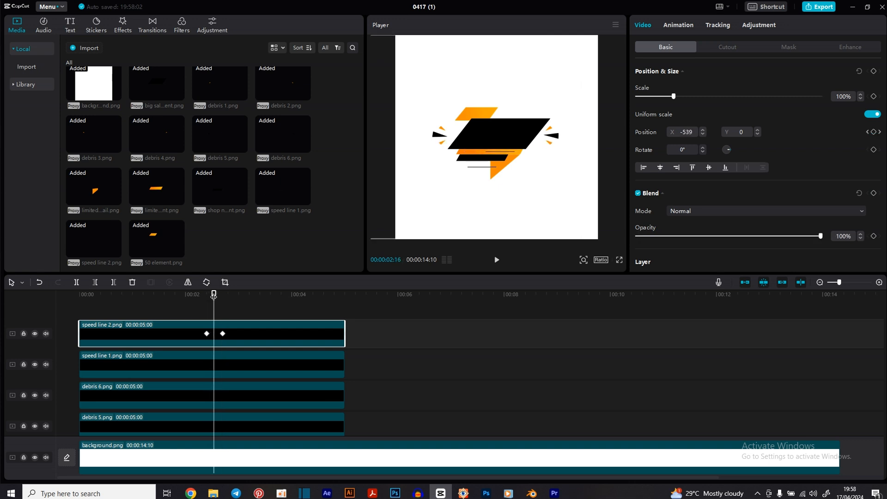
left_click(873, 237)
left_click_drag(820, 236, 581, 238)
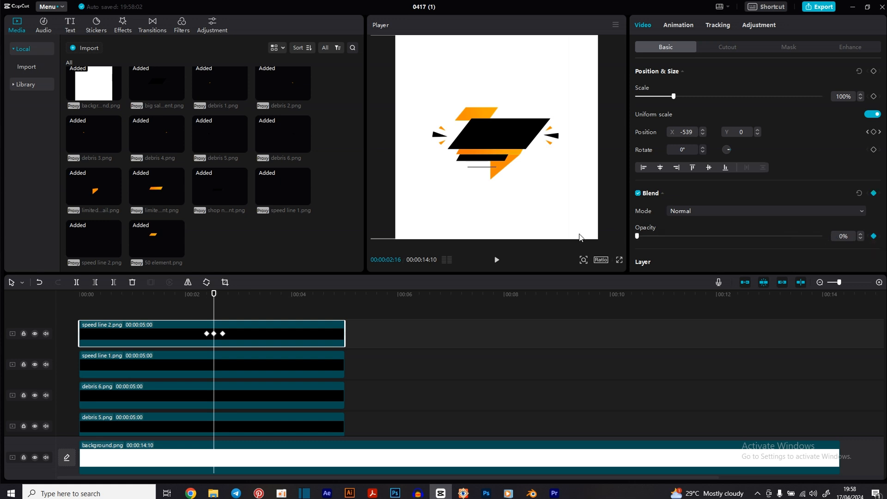
left_click(222, 294)
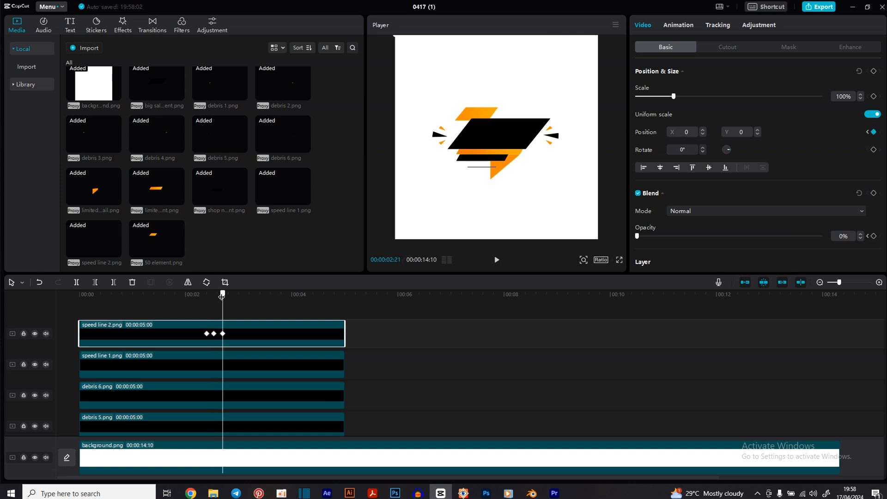
left_click_drag(222, 296, 219, 296)
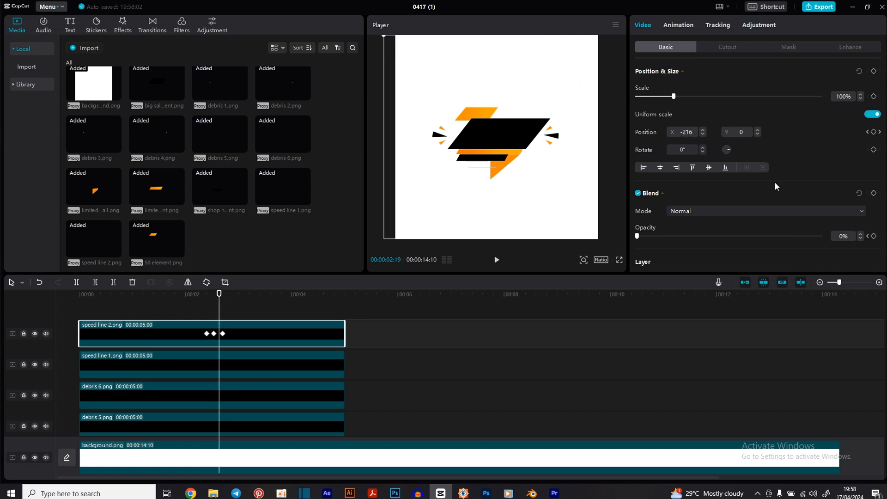
left_click_drag(638, 236, 834, 237)
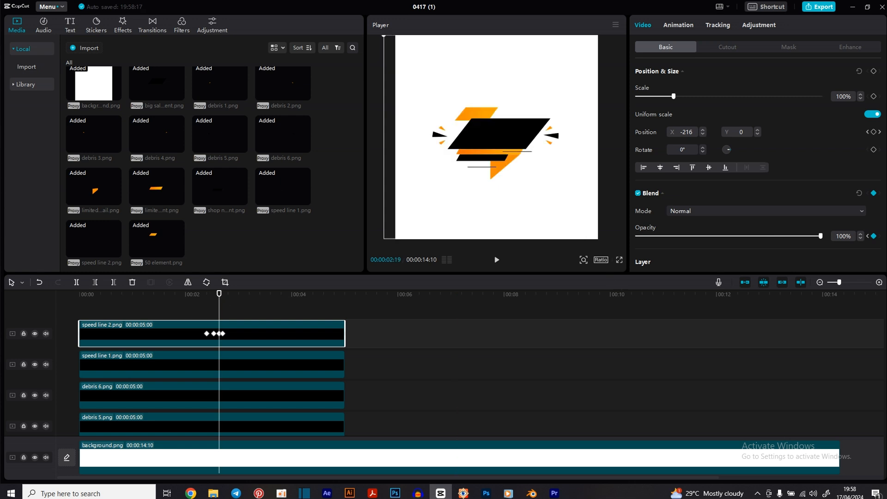
Step: Preview speed line 2's slide-in and fade repeatedly from just before its first keyframe
left_click_drag(219, 295, 199, 293)
key("space")
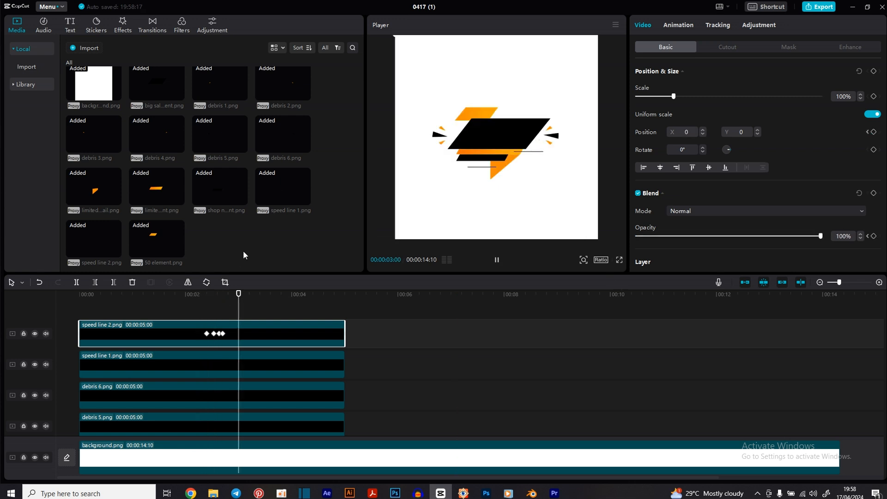
key("space")
left_click(191, 294)
key("space")
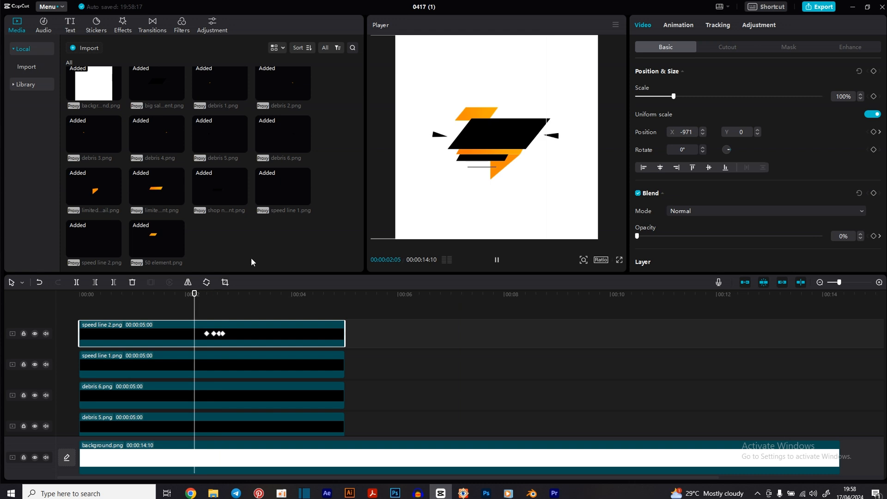
key("space")
left_click(195, 294)
key("space")
key("space")
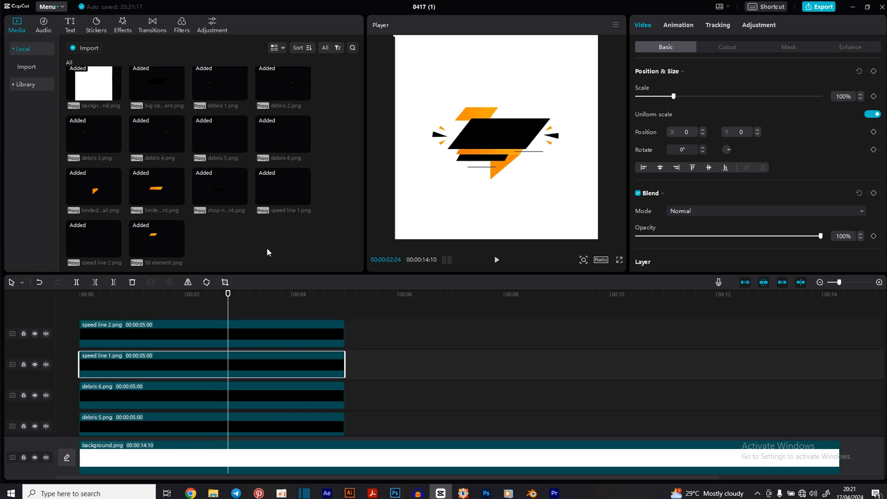
Step: Keyframe speed line 1's position from X 611 at 00:00:02:16 to X 0 at 00:00:02:27
key("ctrl+z")
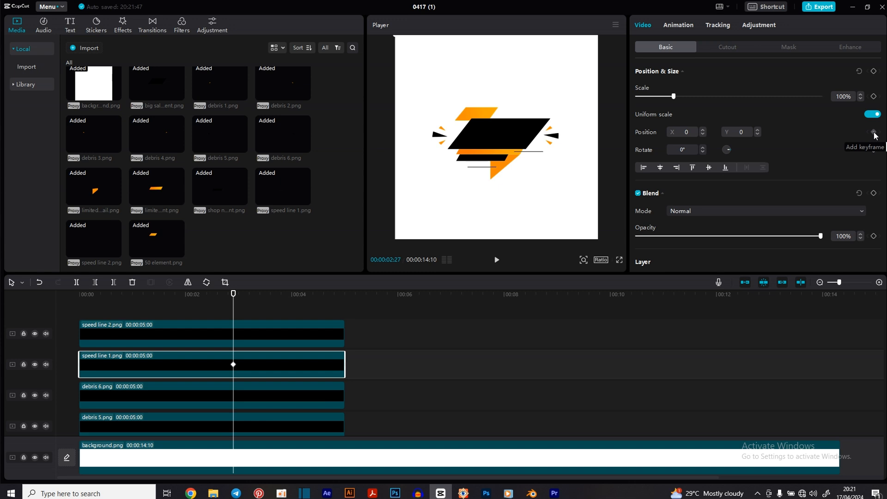
left_click_drag(233, 300, 214, 303)
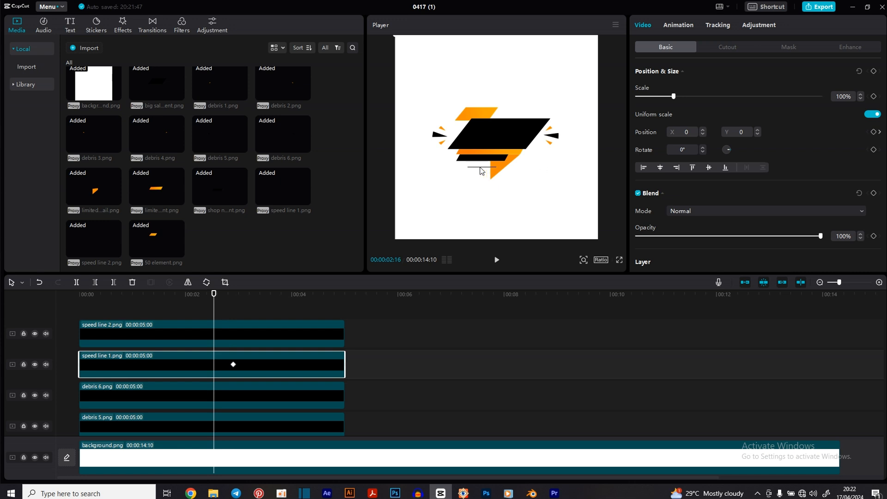
left_click_drag(480, 167, 509, 170)
left_click_drag(513, 173, 513, 174)
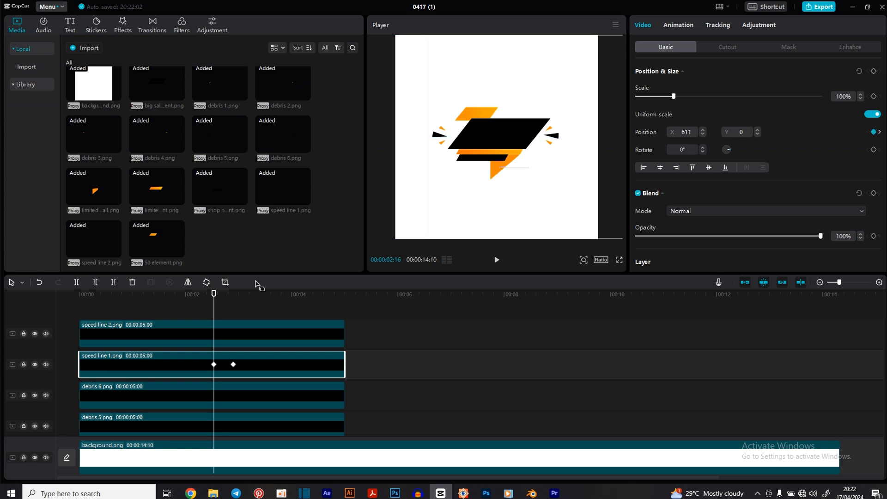
Step: Keyframe speed line 1's opacity at 0% at 00:00:02:16 and 00:00:02:22, rising to 100% at 00:00:02:25
left_click(873, 236)
left_click_drag(820, 236, 599, 236)
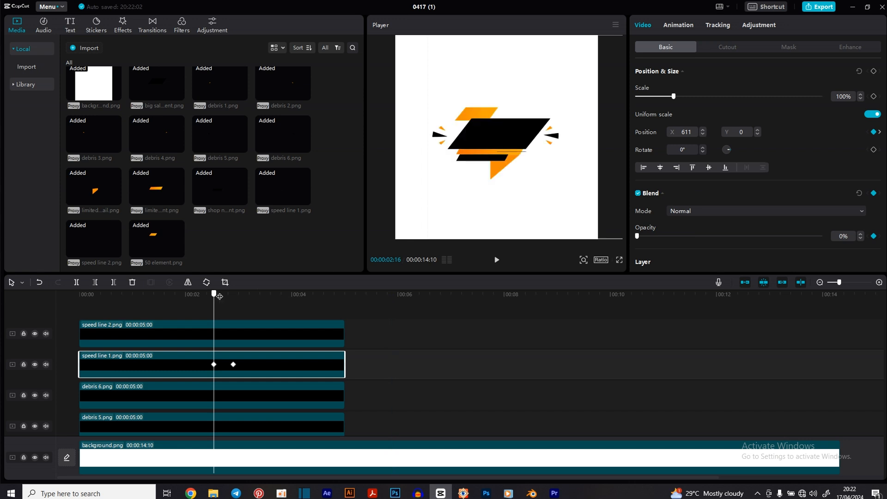
left_click_drag(214, 295, 225, 302)
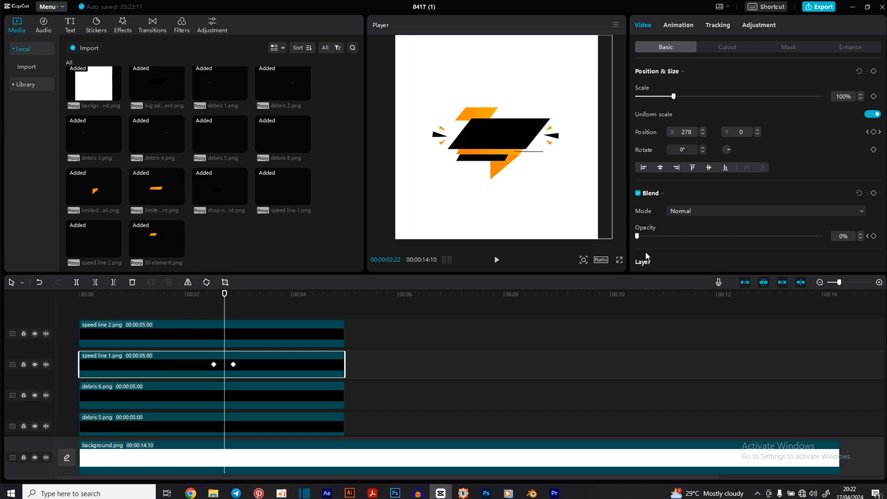
left_click(873, 236)
left_click_drag(226, 294, 230, 296)
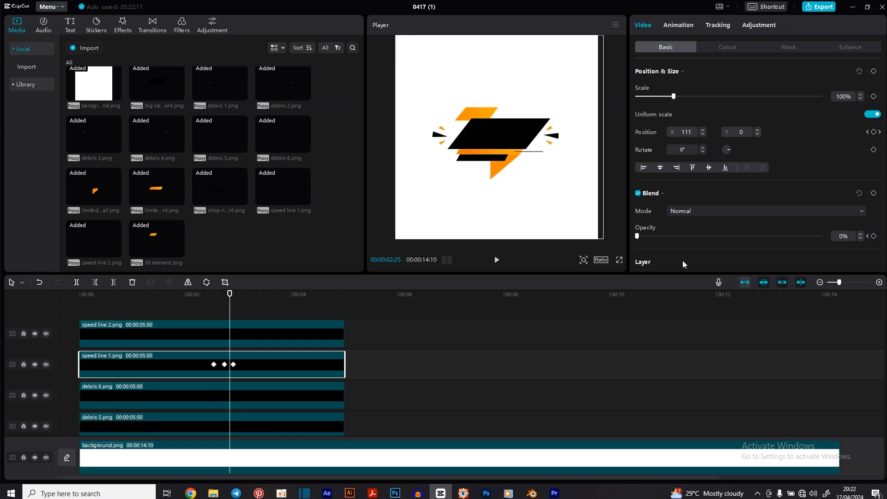
left_click_drag(637, 236, 822, 236)
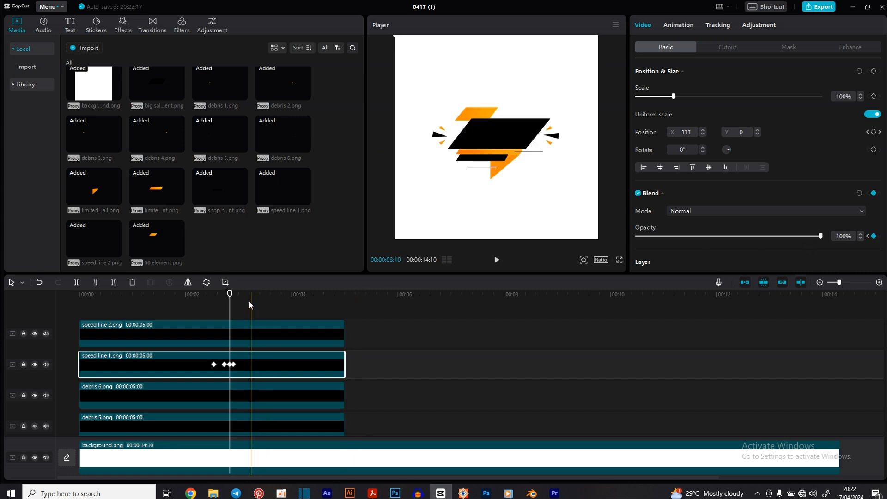
Step: Deselect the clip and preview both speed lines' animation repeatedly from about 00:00:02:12
left_click(374, 323)
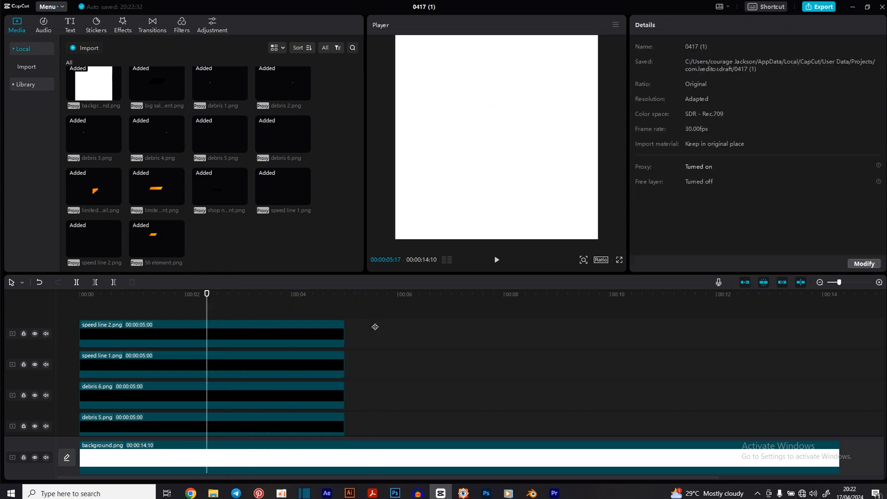
left_click(208, 296)
key("space")
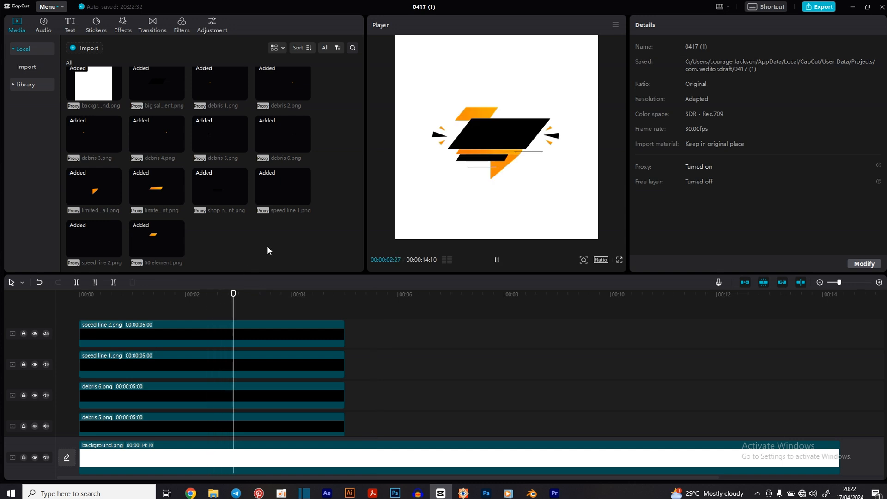
left_click(204, 294)
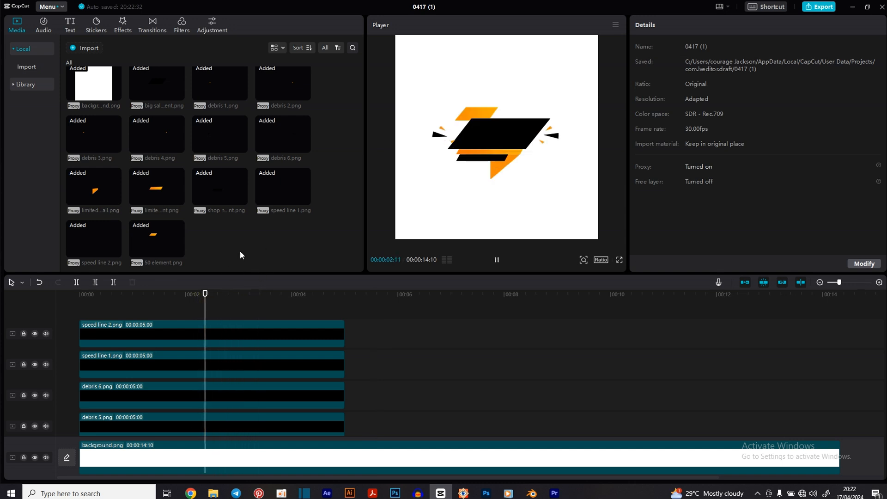
left_click(209, 294)
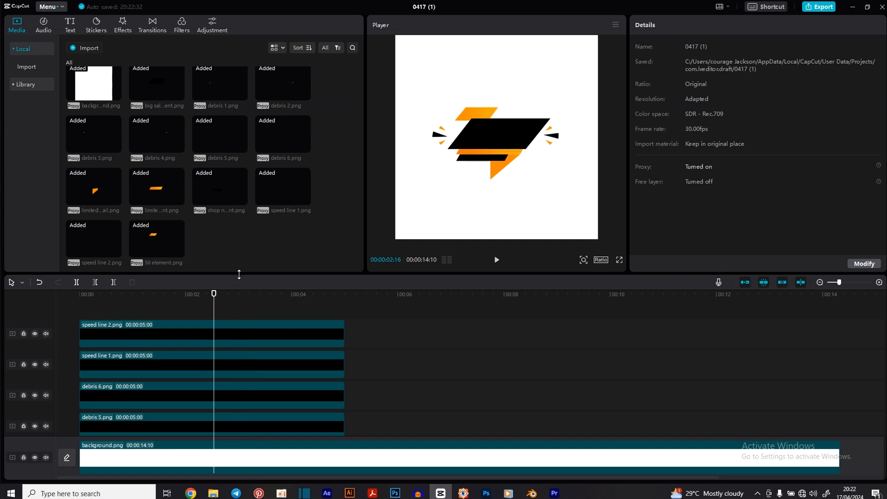
Step: Add a default text clip on a new track starting at 00:00:00:11, over the black parallelogram
key("space")
left_click(225, 294)
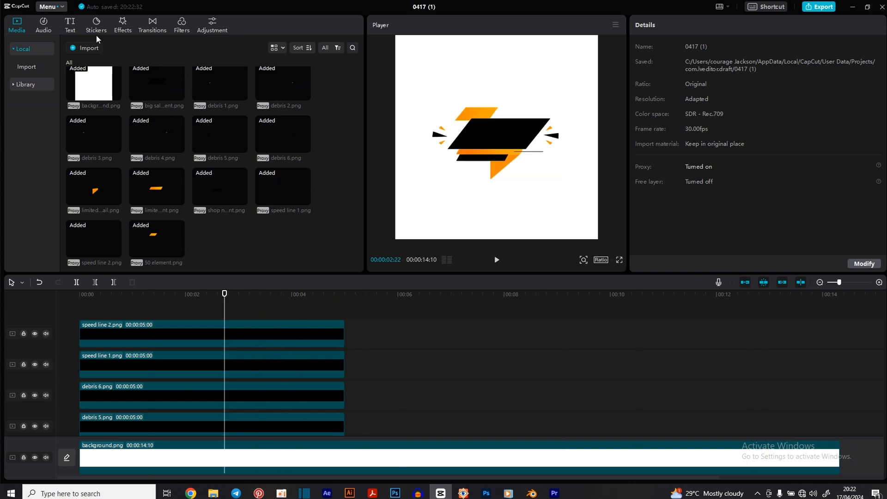
left_click(70, 26)
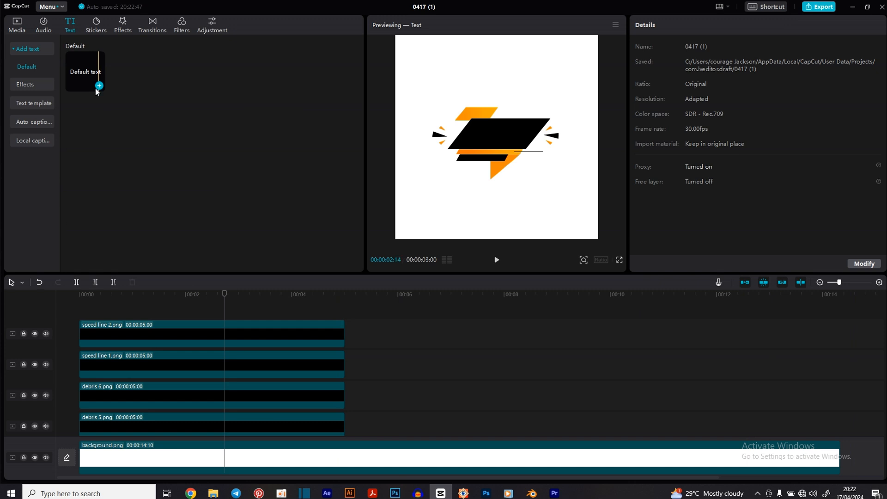
left_click_drag(223, 294, 53, 296)
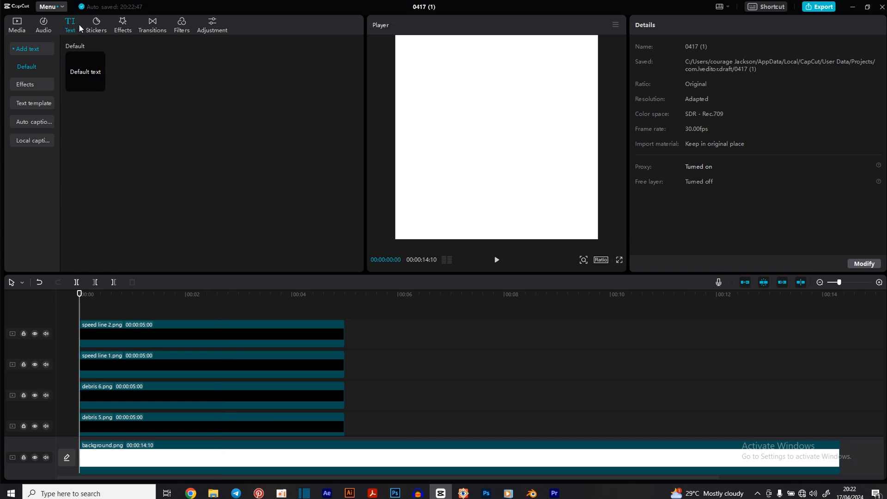
mouse_move(95, 82)
left_click_drag(79, 294, 98, 298)
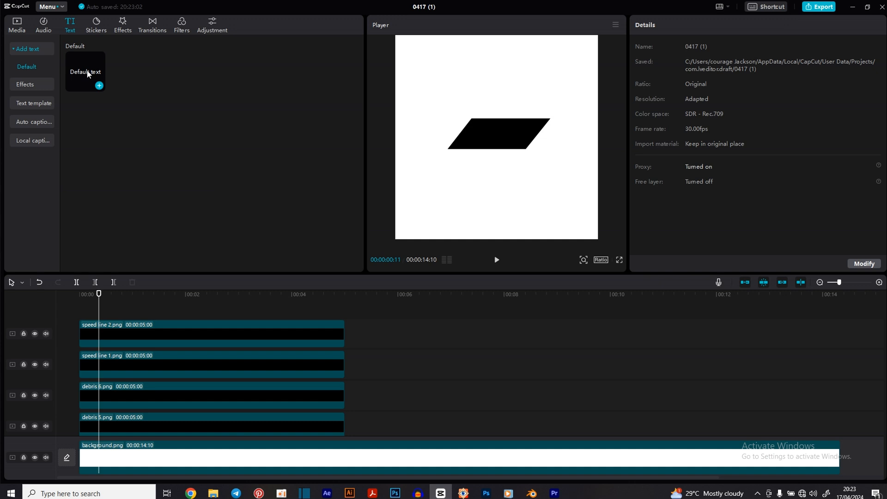
left_click(99, 86)
Step: Replace the new clip's default wording with "BIG Sale"
left_click(639, 73)
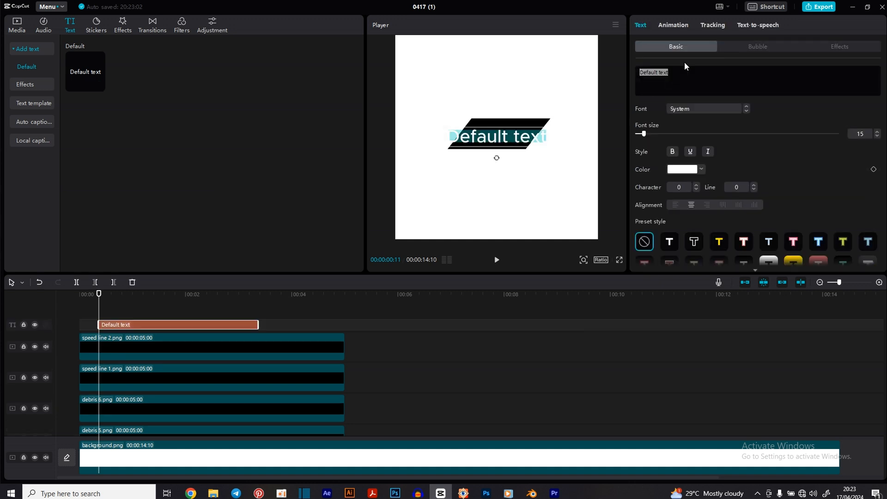
type("B")
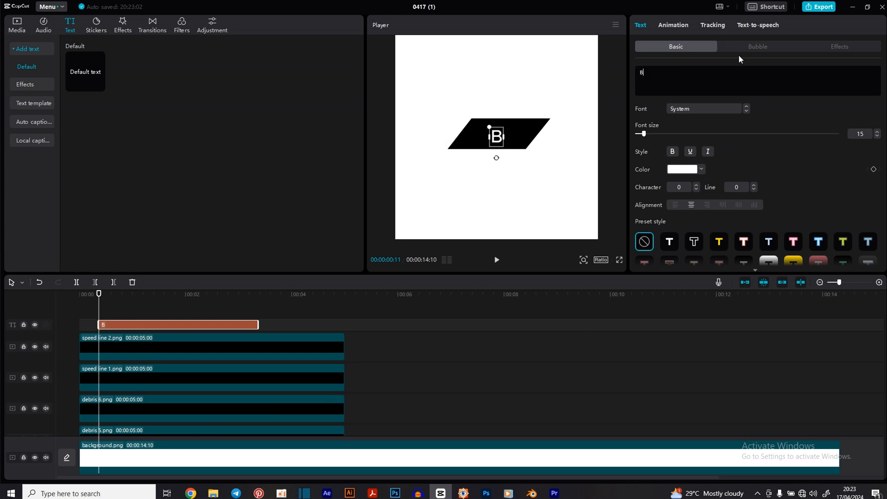
type("IG")
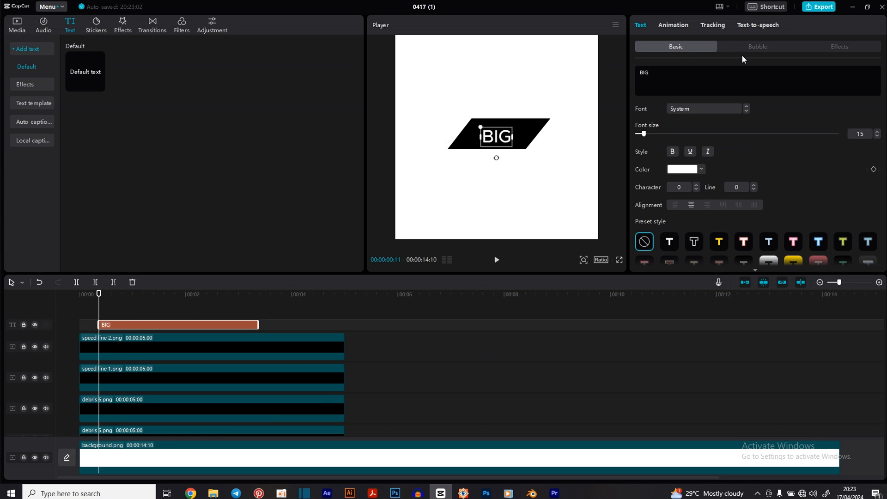
type(" sa")
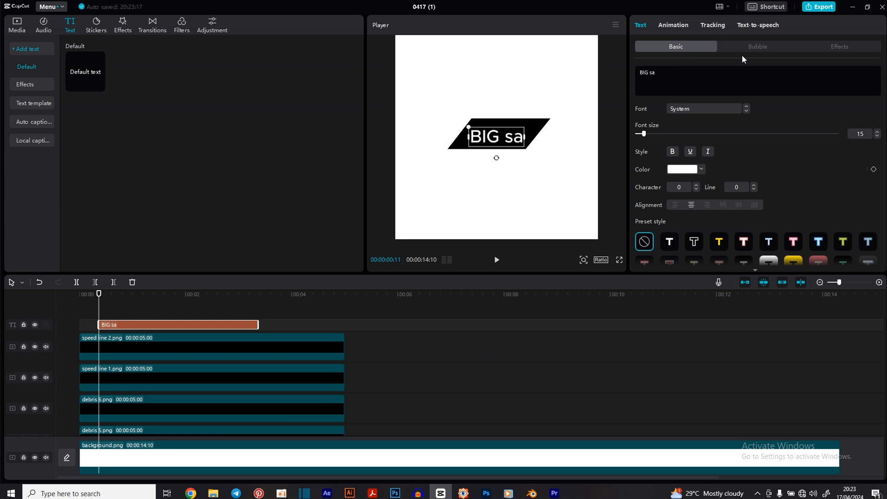
key("BackSpace")
key("BackSpace")
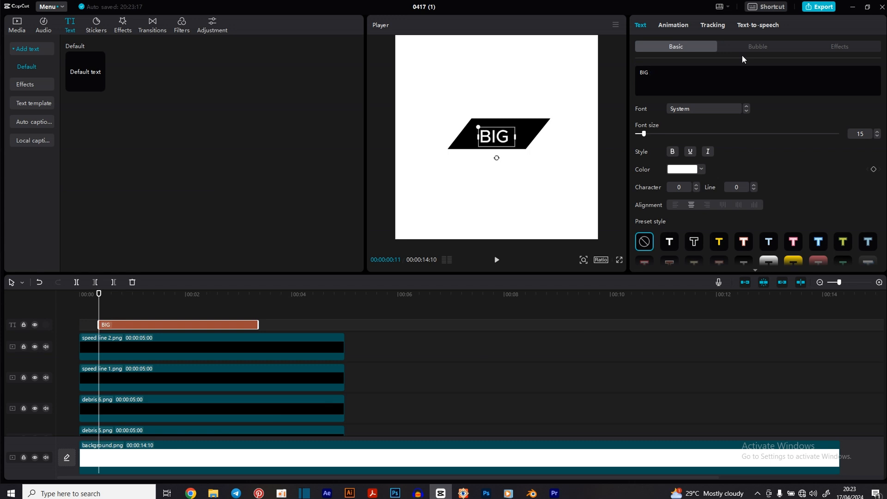
type("Sale")
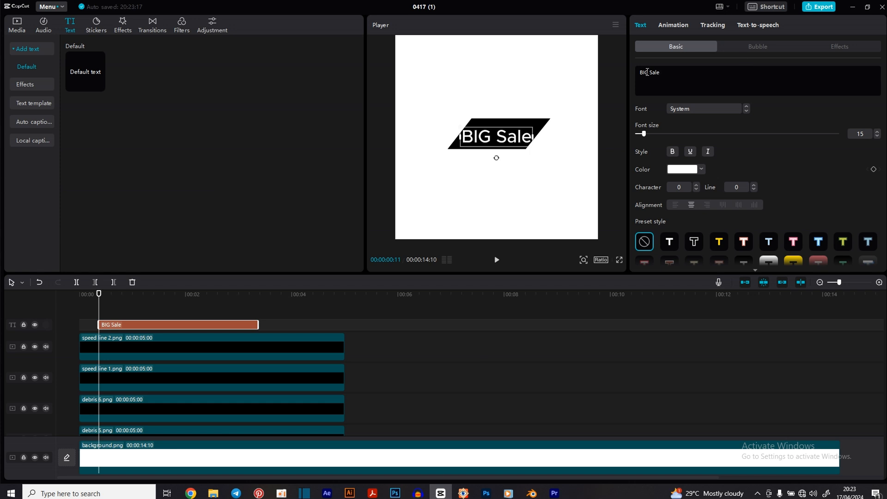
Step: Format the word "BIG" in the Flexible font at size 20, and raise the text slightly on the black parallelogram
left_click_drag(642, 73, 632, 72)
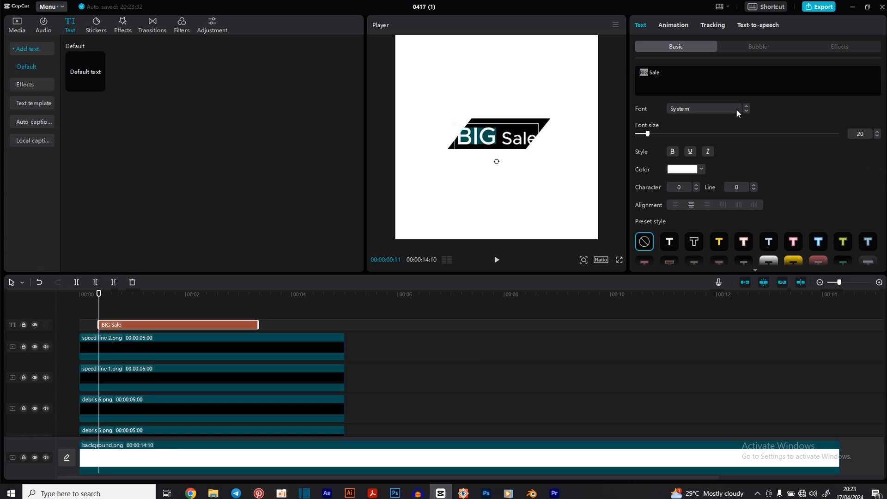
left_click(737, 110)
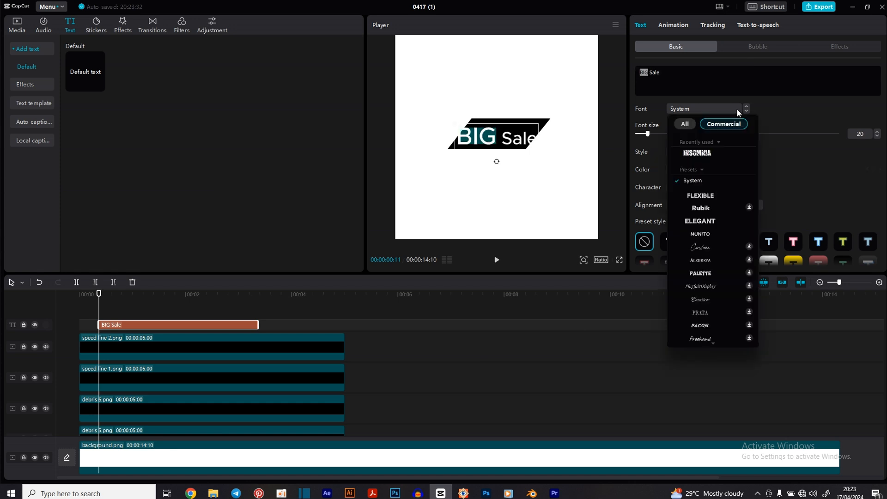
left_click(705, 198)
left_click(706, 198)
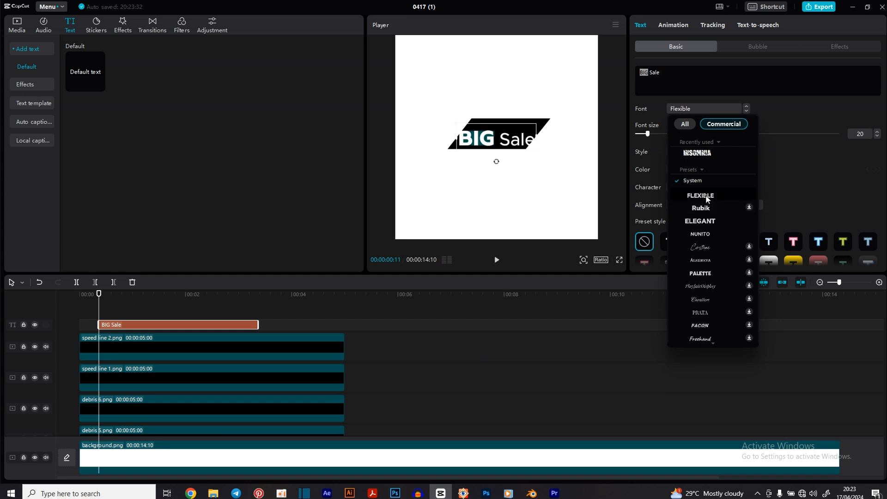
left_click_drag(502, 140, 503, 132)
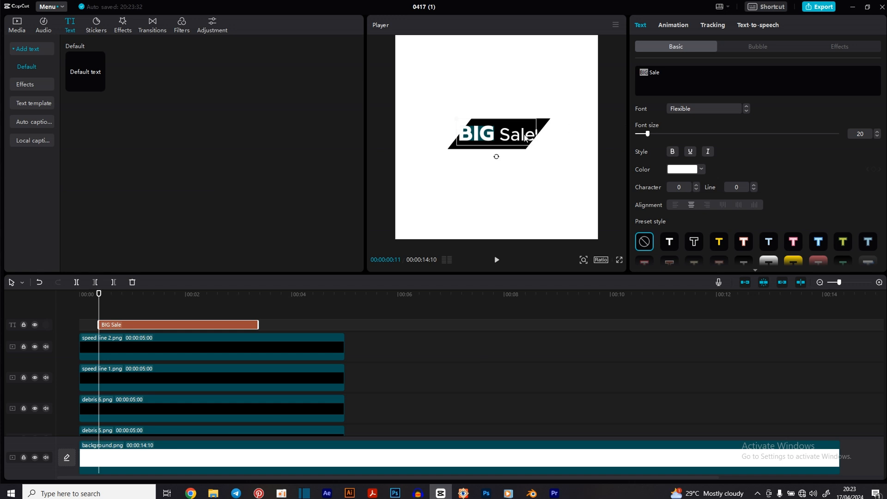
Step: Set the whole text's font size to 15 and change the word "Sale" to the Carattere-Regular font
double_click(653, 72)
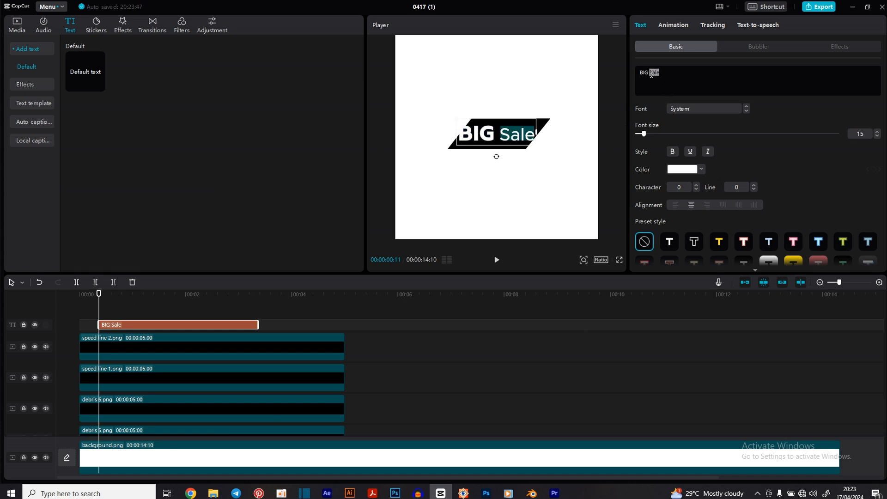
left_click_drag(645, 135, 645, 134)
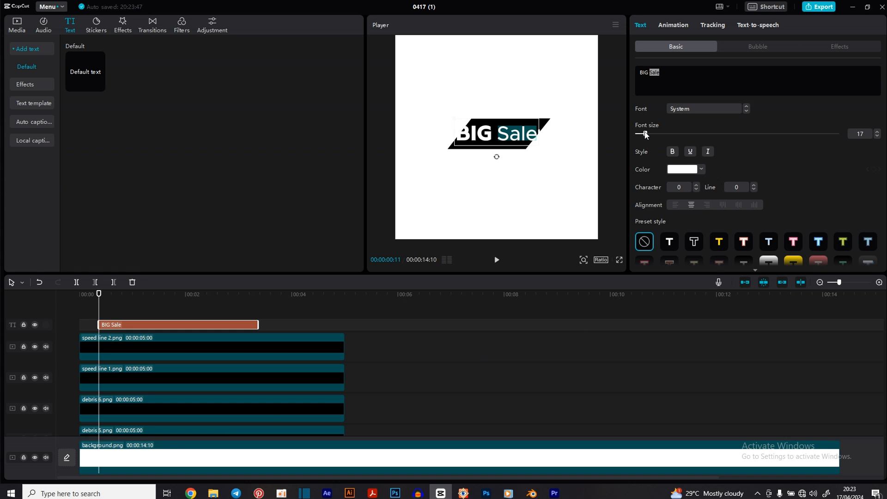
left_click(689, 79)
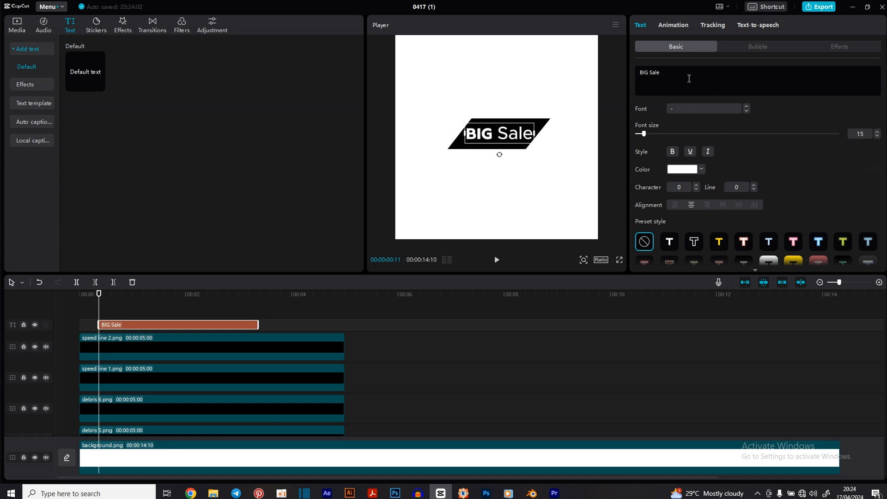
left_click_drag(663, 72, 651, 72)
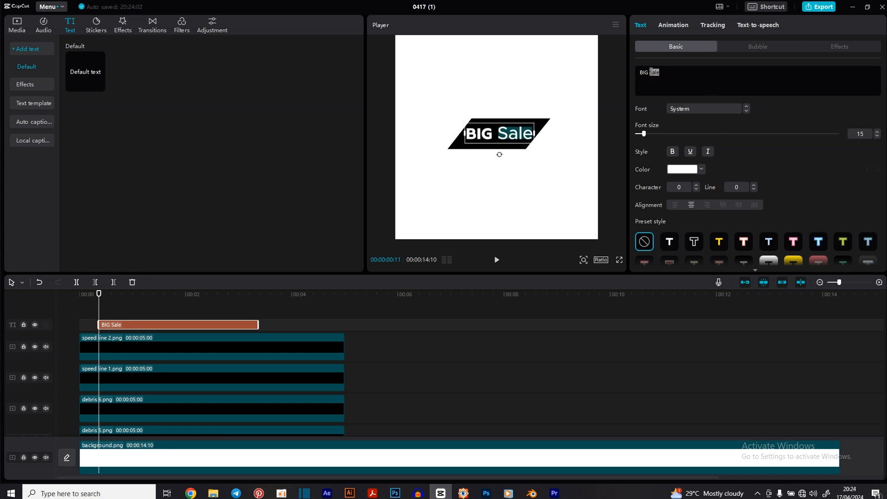
left_click(698, 109)
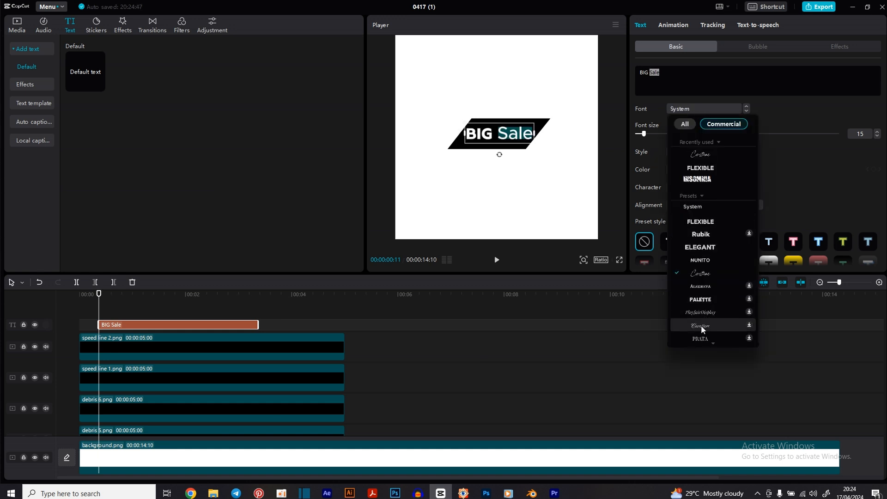
left_click(700, 326)
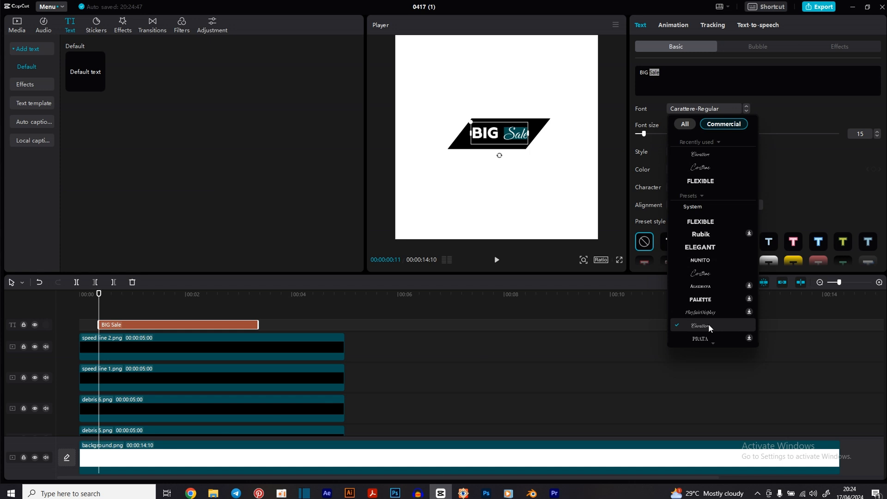
left_click(821, 172)
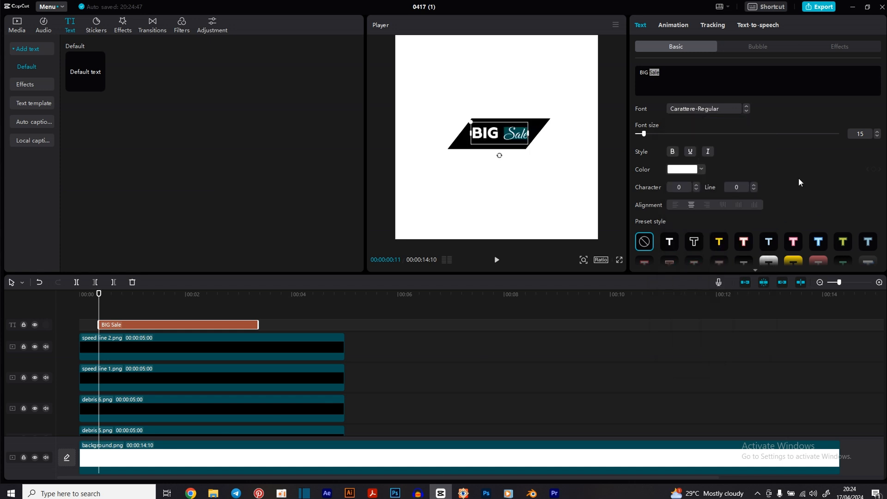
Step: Color the word "BIG" orange with hex EE9200
double_click(644, 72)
left_click(678, 169)
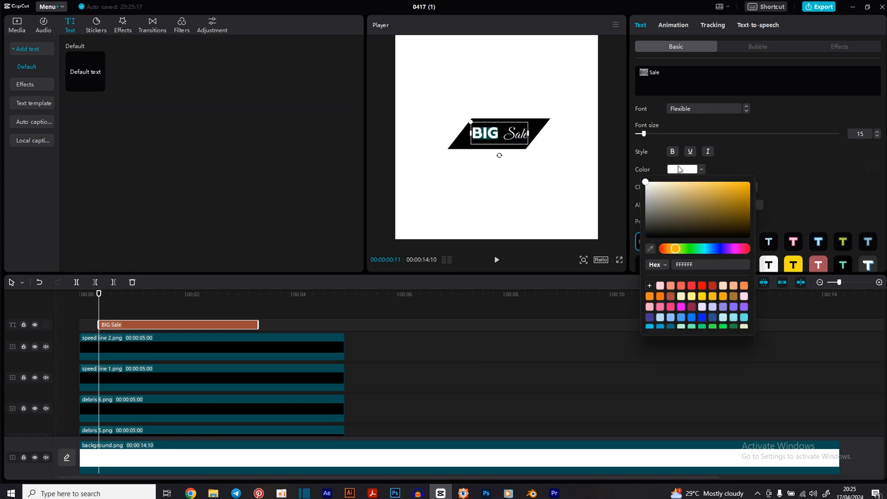
scroll(680, 287, "down", 3)
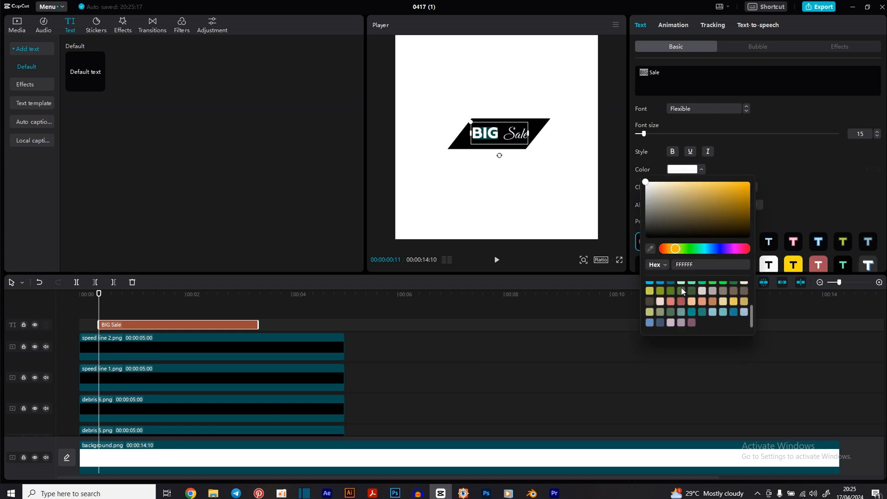
scroll(681, 288, "up", 3)
left_click_drag(739, 192, 758, 185)
left_click_drag(675, 249, 674, 250)
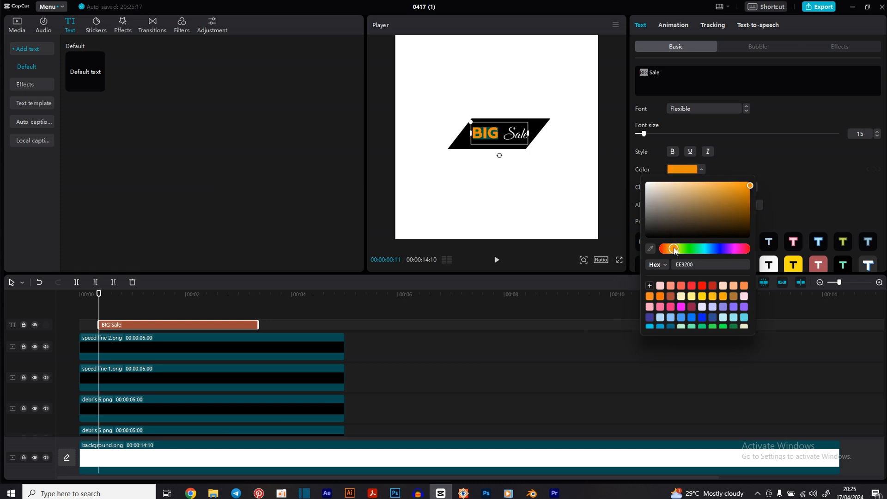
left_click(814, 182)
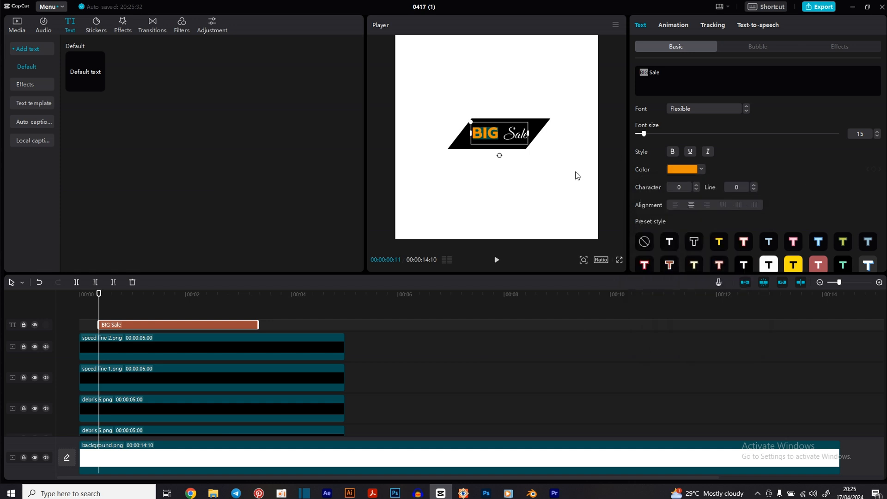
Step: Apply the "Flip ...jump" entrance animation to the BIG Sale text and preview it from the start of the timeline
left_click(679, 25)
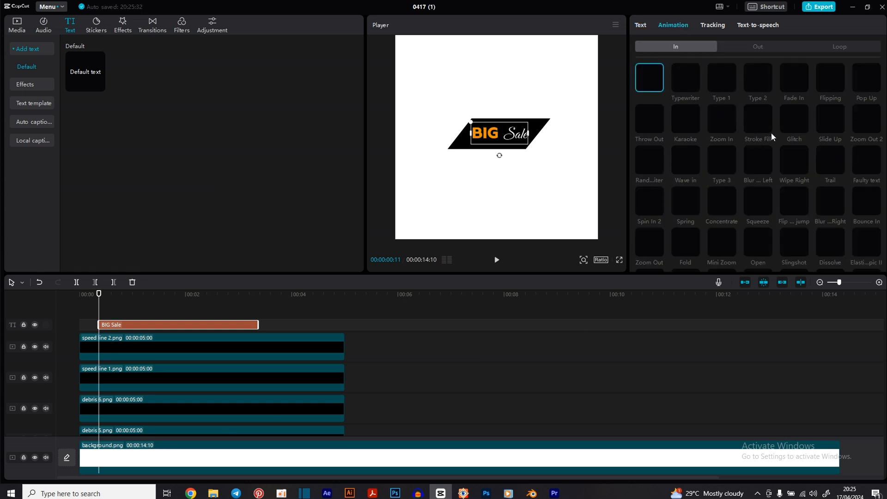
scroll(694, 119, "down", 3)
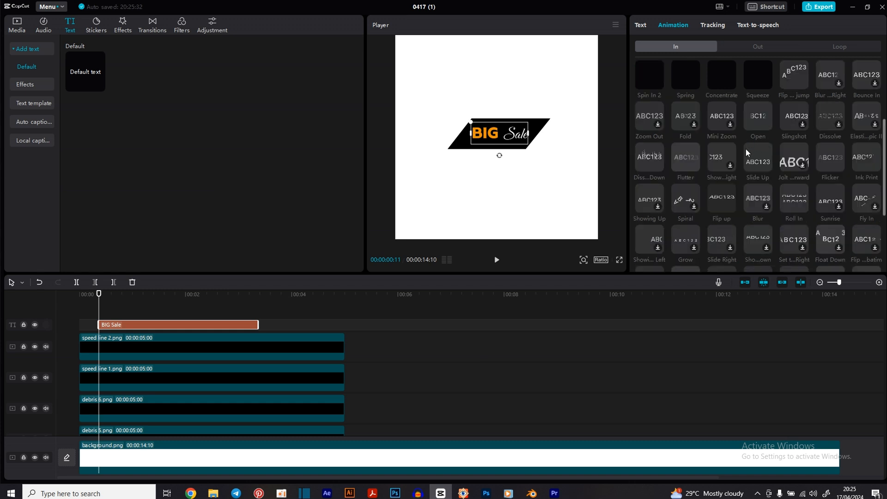
left_click(792, 78)
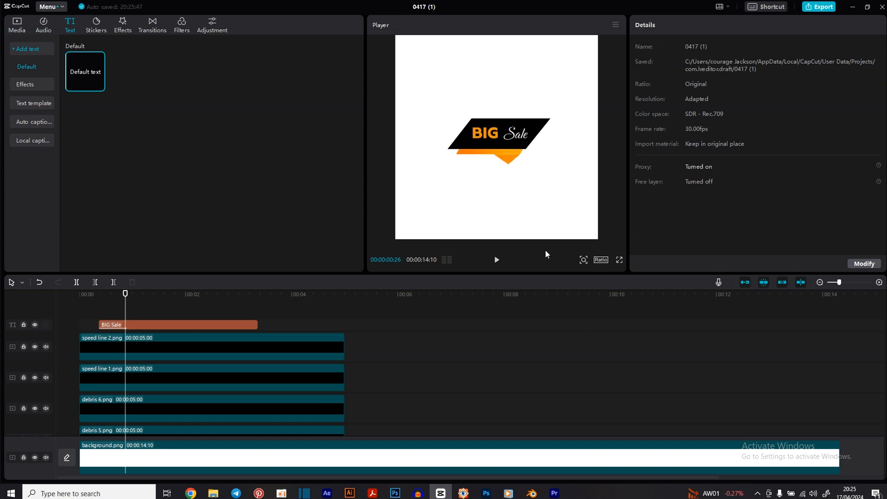
left_click_drag(125, 299, 67, 291)
key("space")
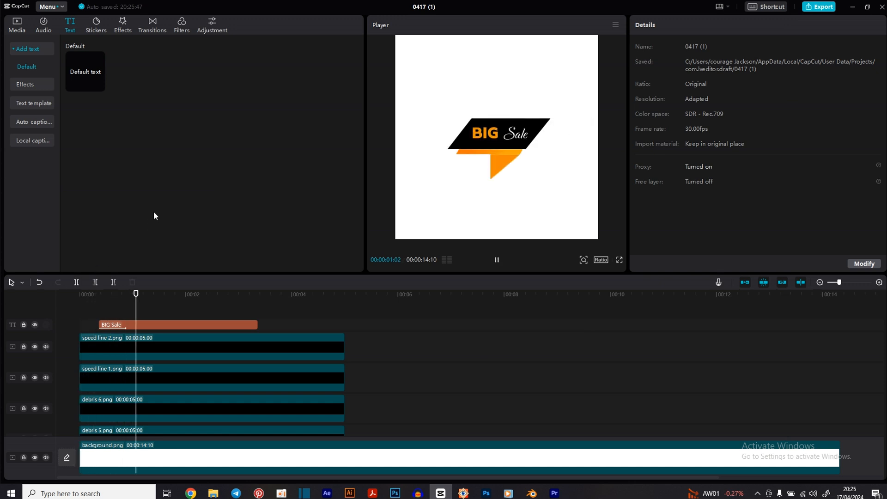
key("space")
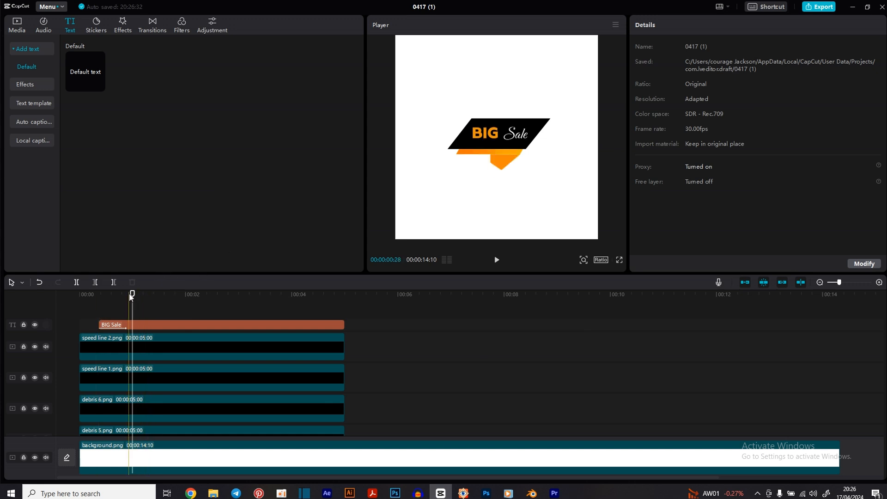
Step: Move the BIG Sale text clip so that it starts at about 00:00:02
left_click_drag(131, 294, 170, 296)
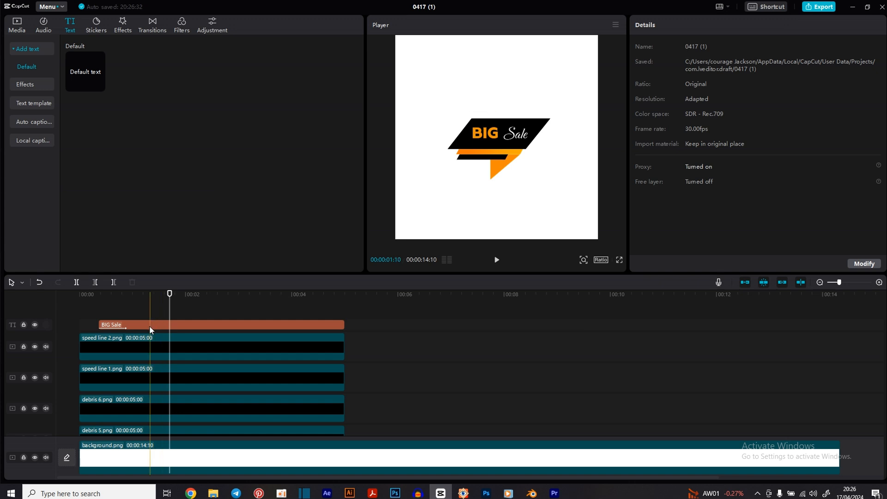
left_click(187, 295)
left_click_drag(146, 327, 233, 326)
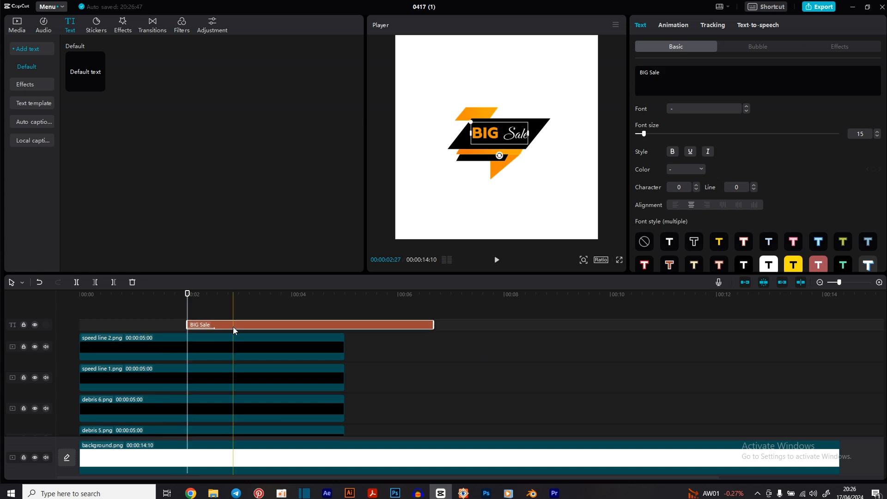
Step: Paste a copy of the BIG Sale text at 00:00:01:24 and change its wording to "50"
left_click(174, 295)
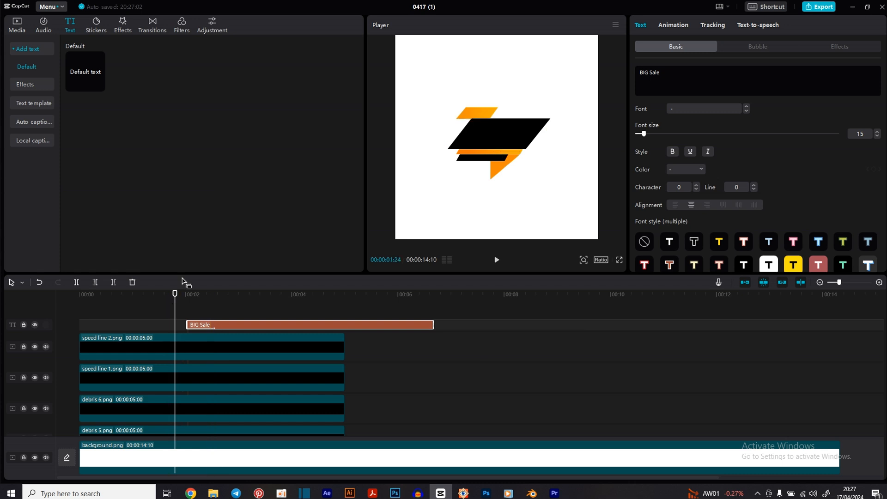
key("ctrl+v")
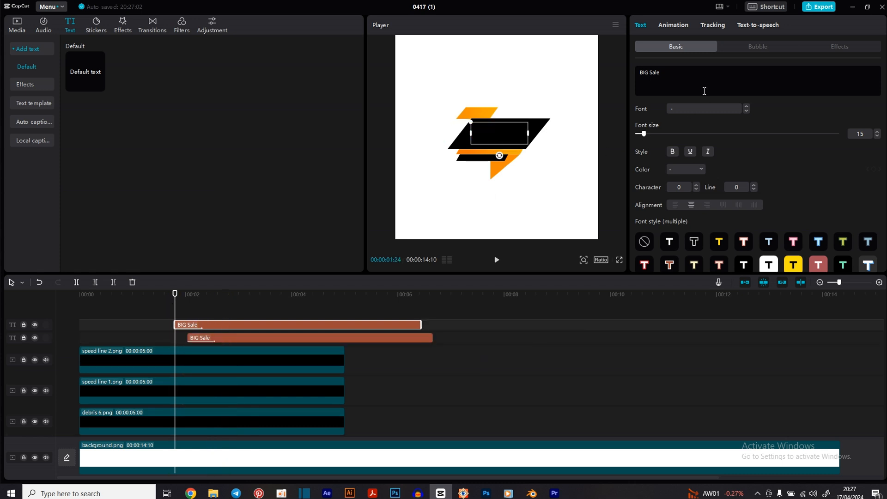
left_click_drag(669, 71, 618, 70)
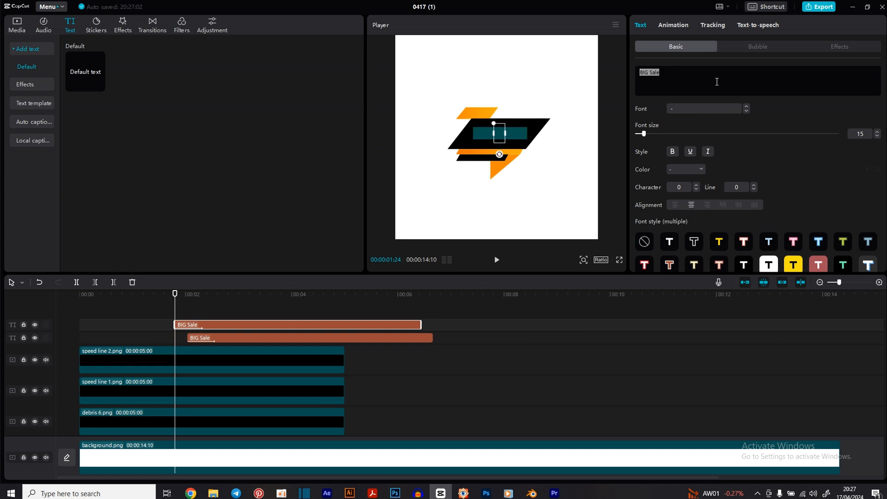
type("50")
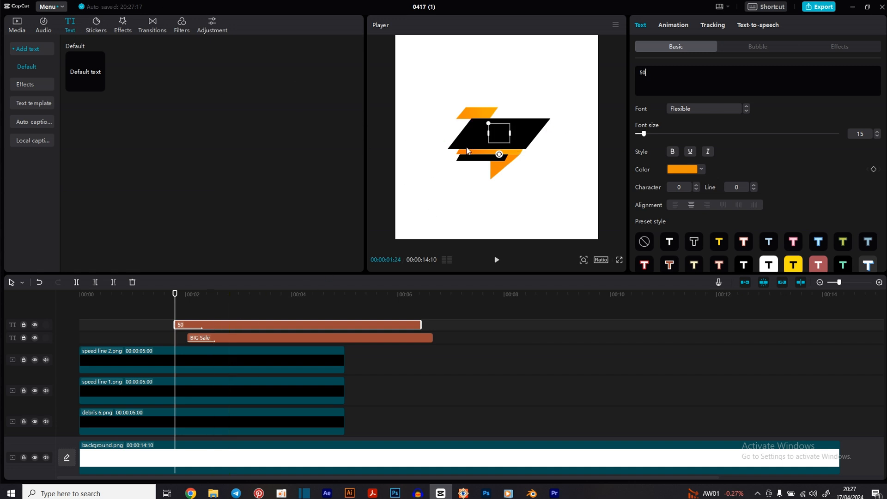
Step: Move the 50 text onto the small orange shape above the black banner and remove its entrance animation
left_click_drag(499, 134, 472, 117)
left_click(673, 25)
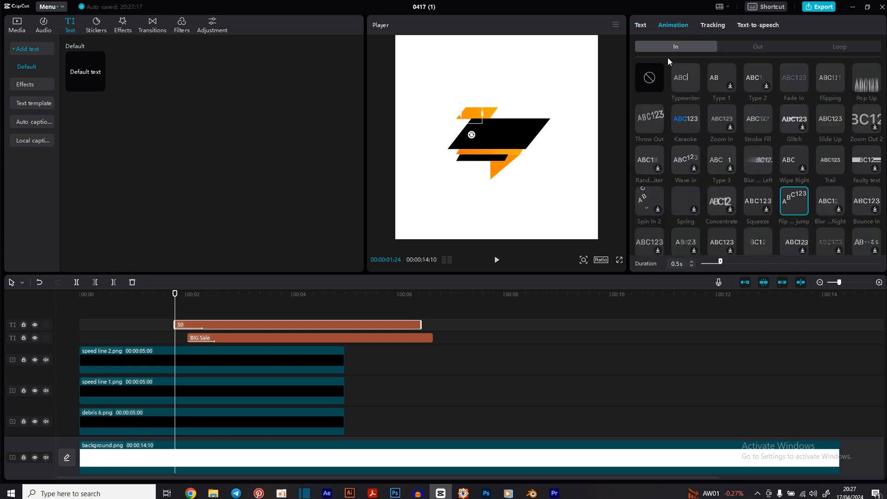
left_click(656, 80)
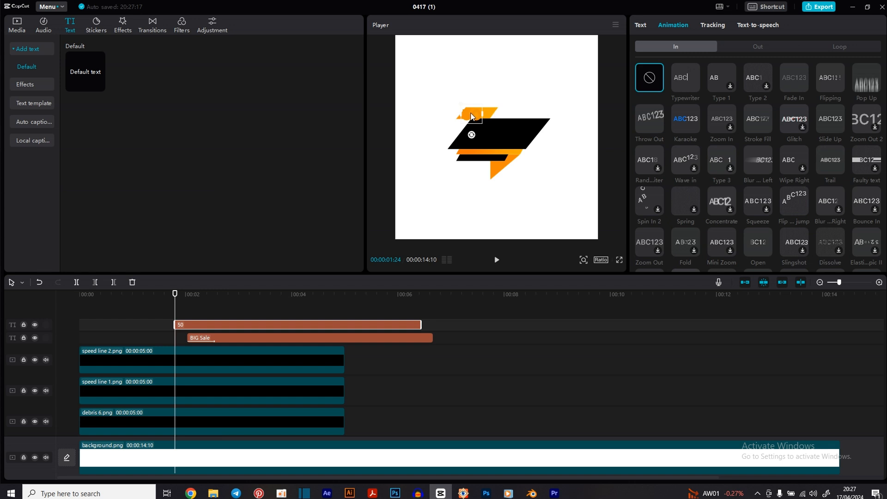
Step: Color the 50 text black (000000) and set its font size to 12, keeping it centered on the orange shape
left_click(643, 24)
left_click(688, 170)
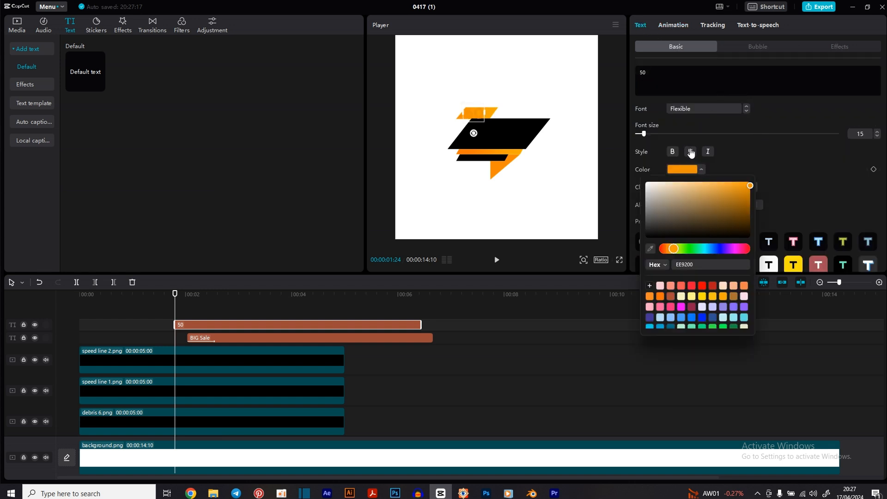
left_click_drag(674, 208, 622, 256)
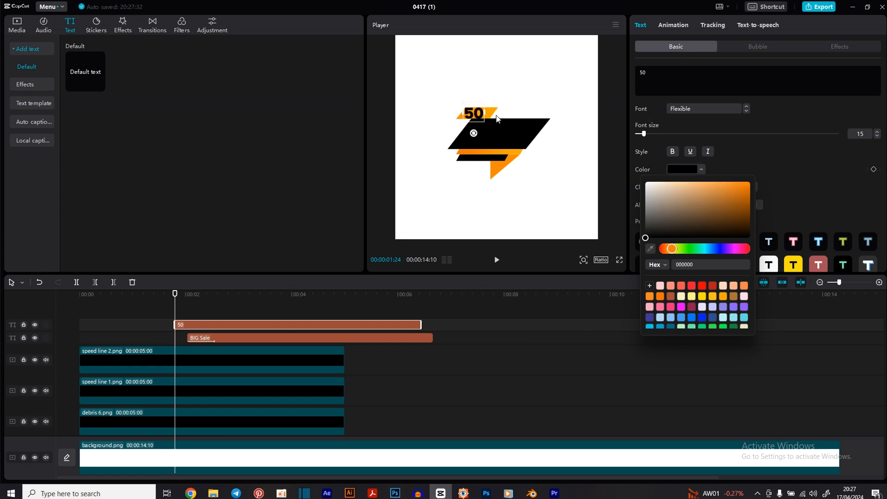
left_click(641, 134)
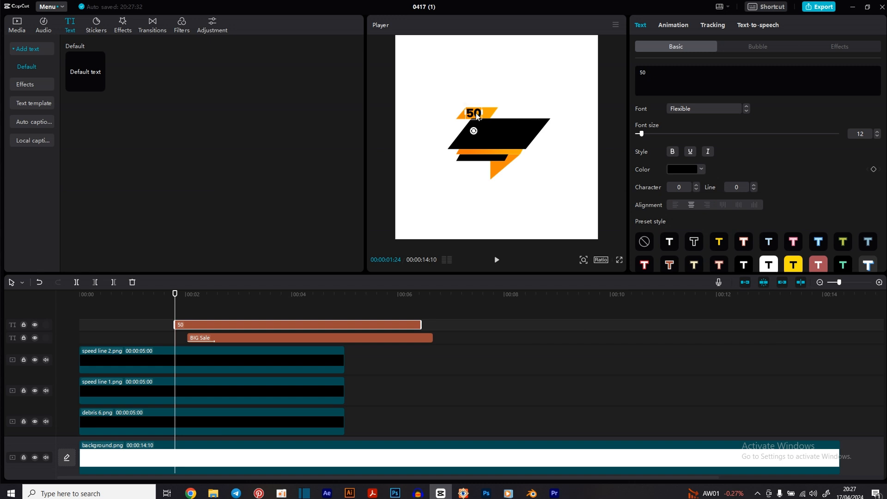
left_click_drag(475, 114, 474, 116)
Step: Duplicate the 50 text, change the copy to "%", and place it beside the number at font size 5
key("ctrl+v")
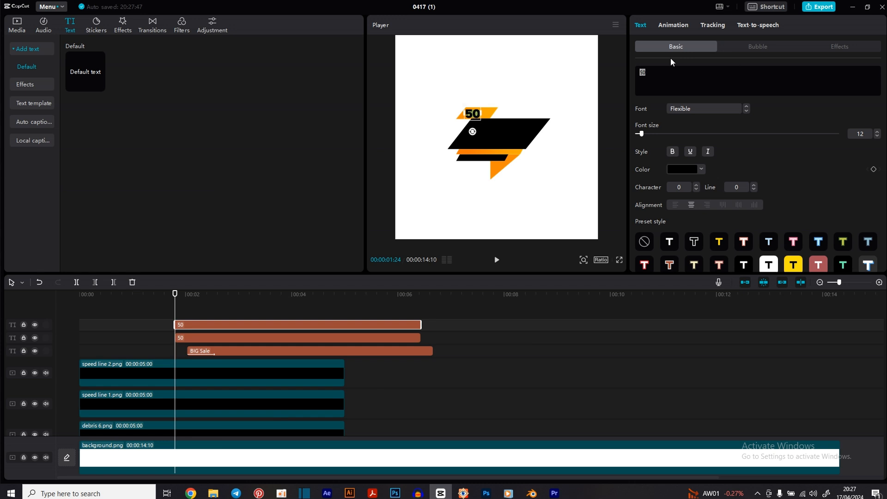
type("%")
left_click_drag(475, 114, 488, 110)
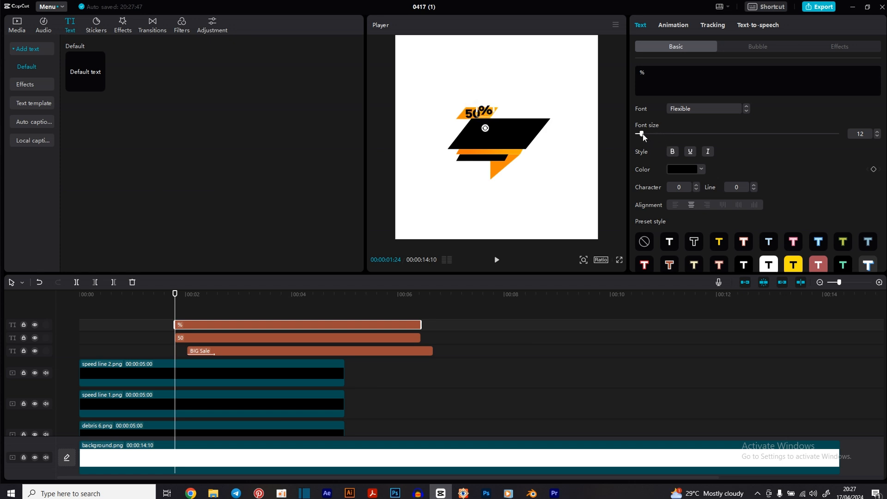
left_click_drag(642, 134, 639, 135)
left_click_drag(638, 134, 637, 135)
Step: Duplicate the % text, change the copy to "0ff", and position it directly beneath the percent sign
key("ctrl+v")
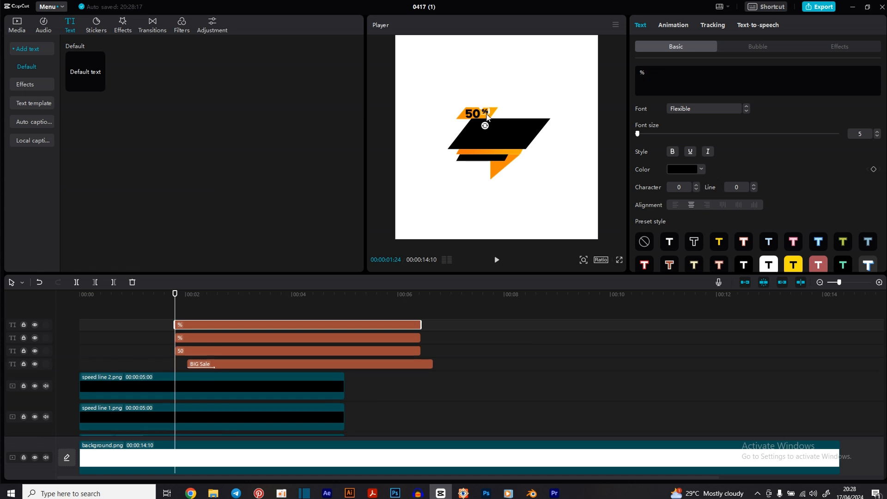
left_click_drag(487, 117, 485, 121)
type("0ff")
left_click_drag(483, 117, 485, 115)
left_click(458, 160)
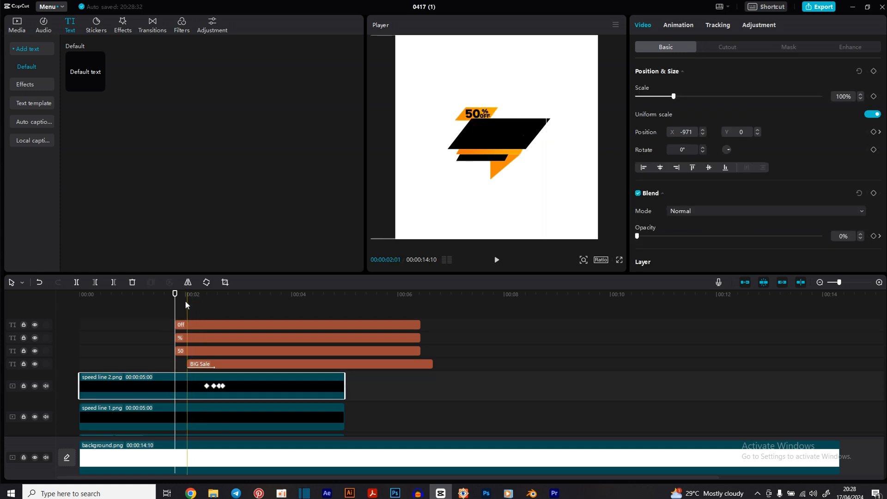
Step: Apply the Typewriter entrance animation to the 50 text and preview it from just before the clip starts
left_click(199, 349)
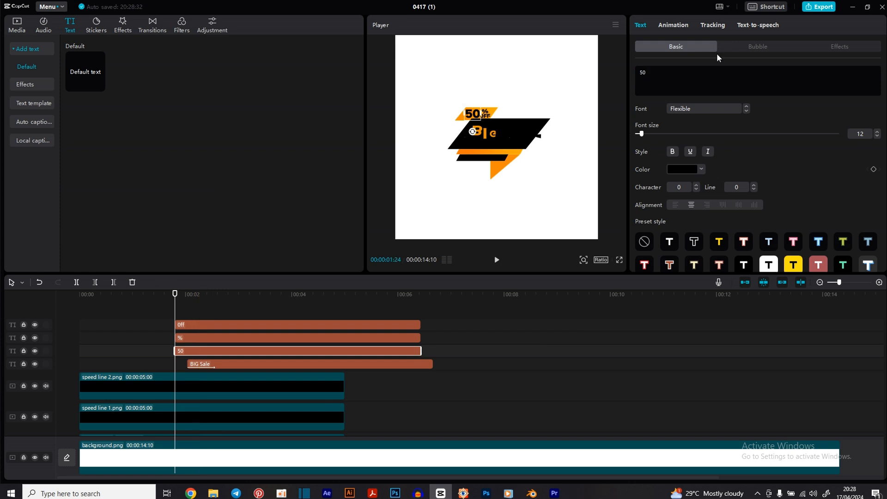
left_click(680, 27)
left_click(682, 80)
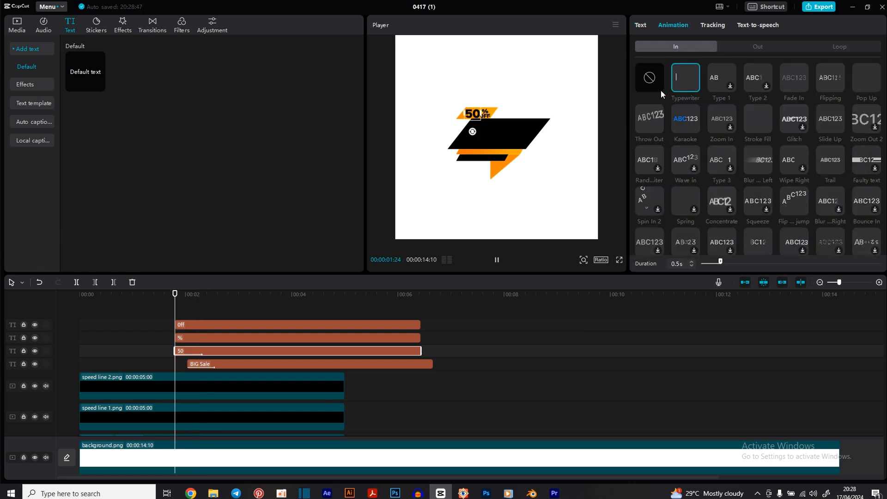
key("space")
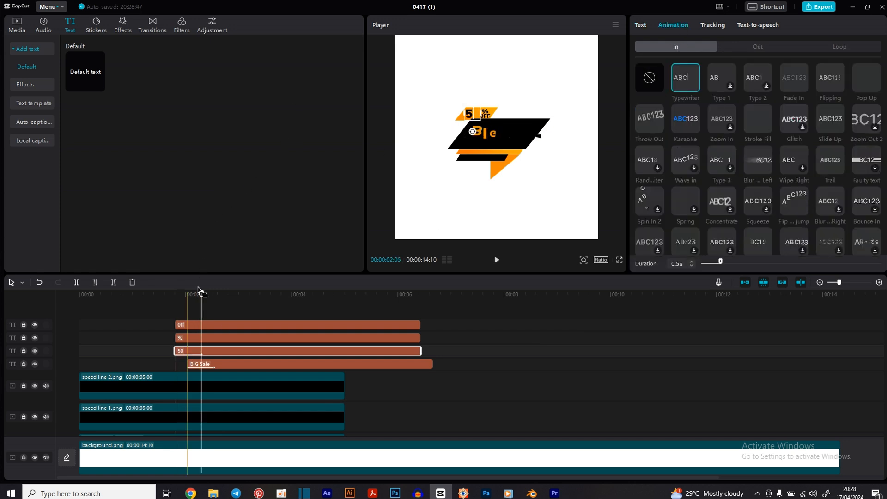
left_click_drag(185, 295, 170, 294)
key("space")
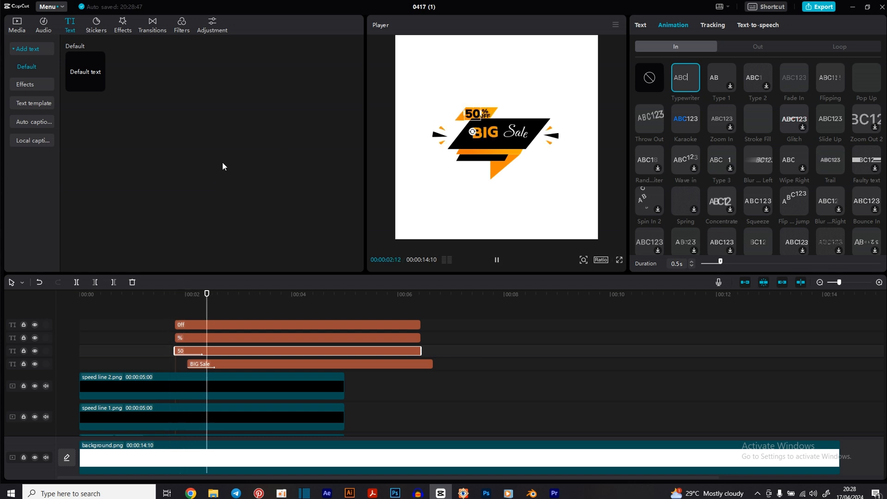
Step: Apply the Typewriter entrance animation to both the % and 0ff texts and preview the result
left_click(485, 112)
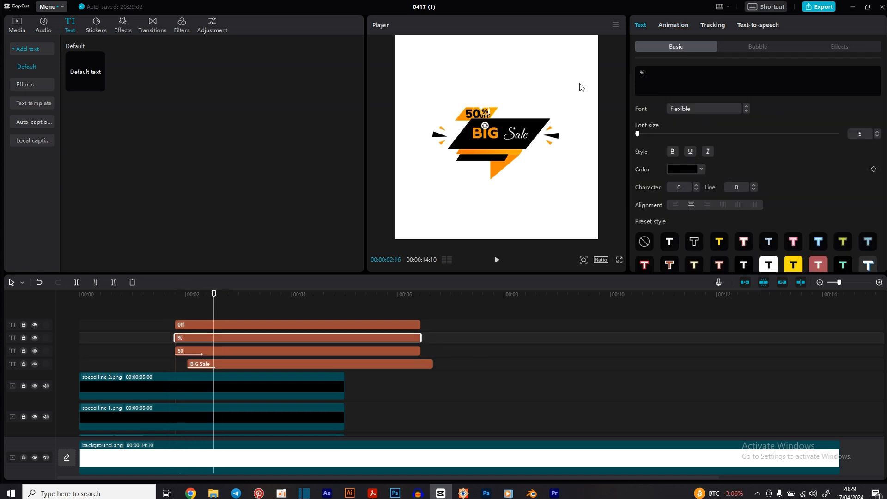
left_click(678, 26)
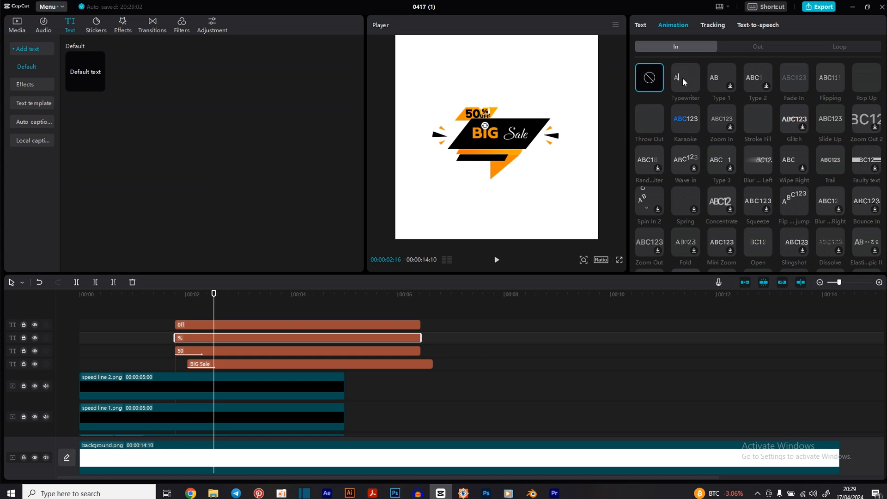
left_click(683, 77)
left_click(233, 323)
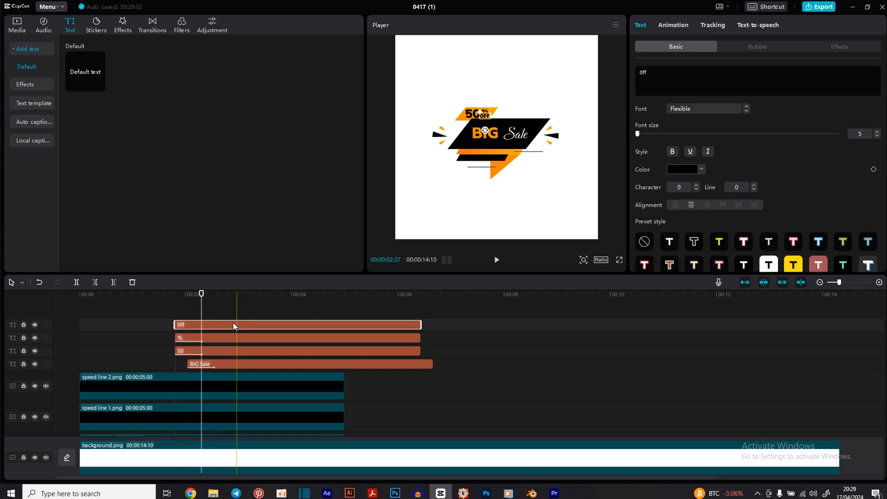
left_click(679, 28)
left_click(683, 82)
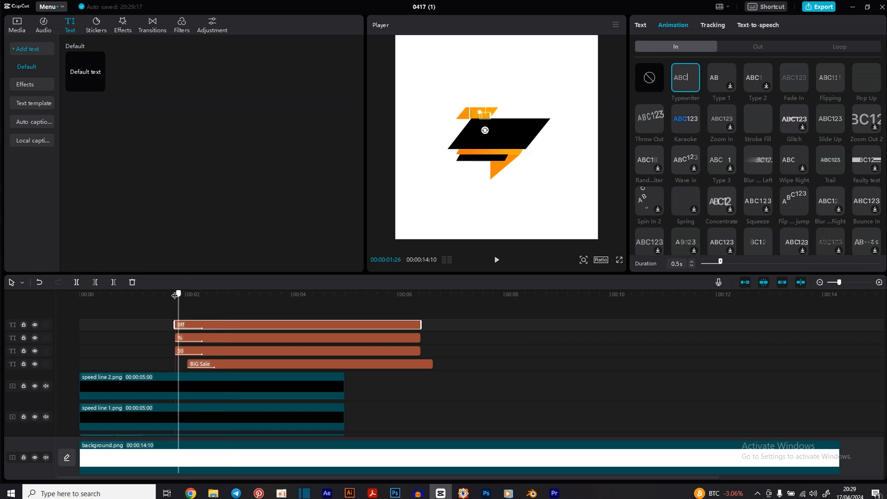
key("space")
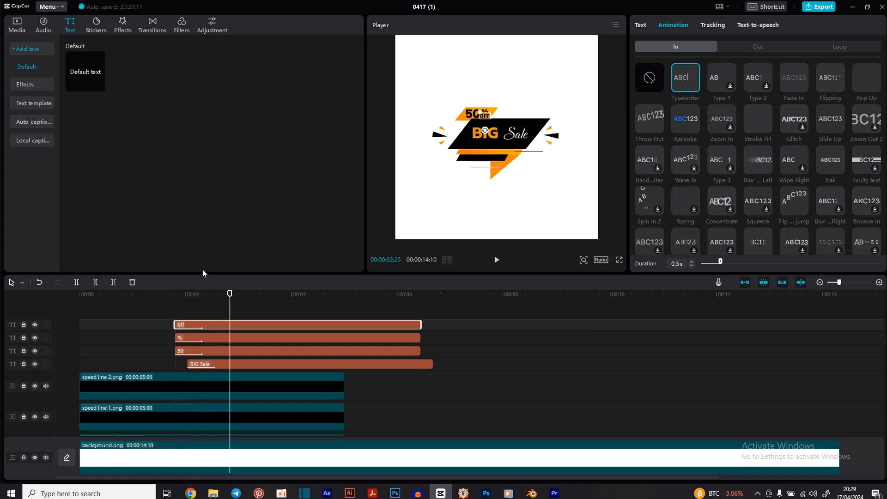
Step: Paste a copy of the 0ff text at 00:00:02:16 and remove its entrance animation
left_click(214, 295)
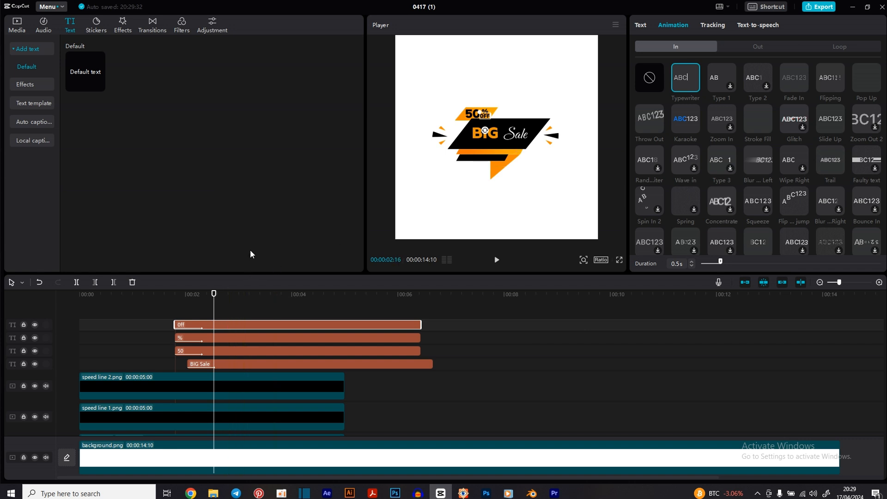
key("ctrl+v")
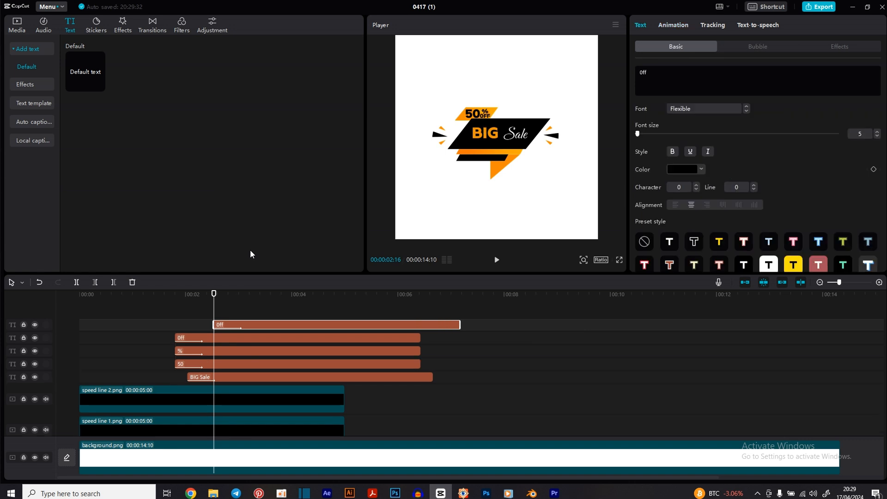
left_click(673, 26)
left_click(656, 79)
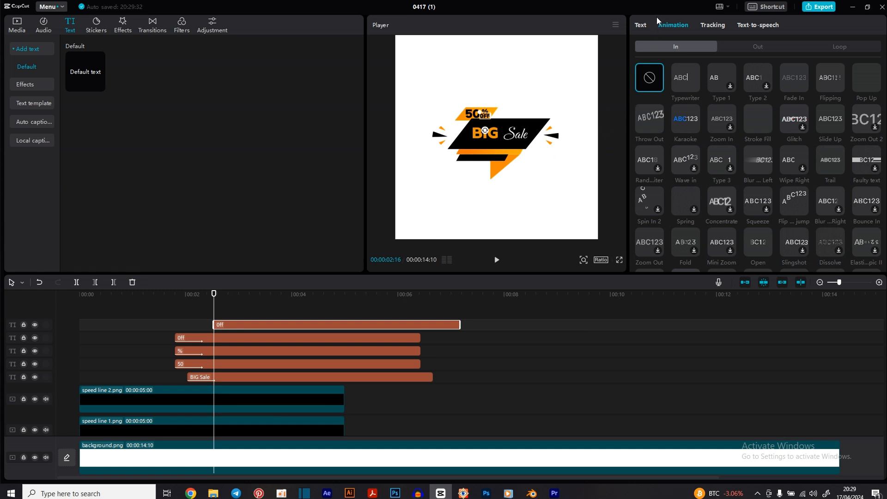
left_click(641, 26)
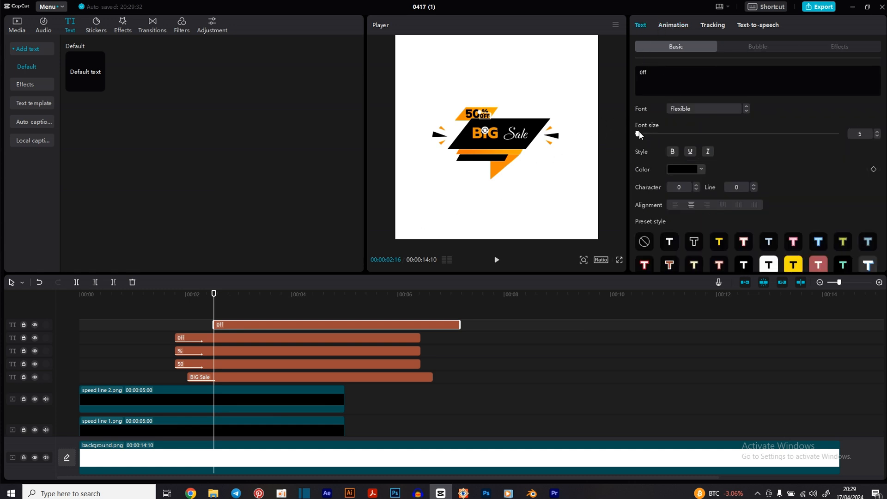
Step: Change the pasted text to "LIMITED TIME ONLY" at font size 5 and place it on the orange strip below the black banner
left_click_drag(643, 134, 640, 134)
left_click_drag(487, 120, 470, 155)
left_click_drag(640, 134, 638, 134)
type("LIMITED TIM")
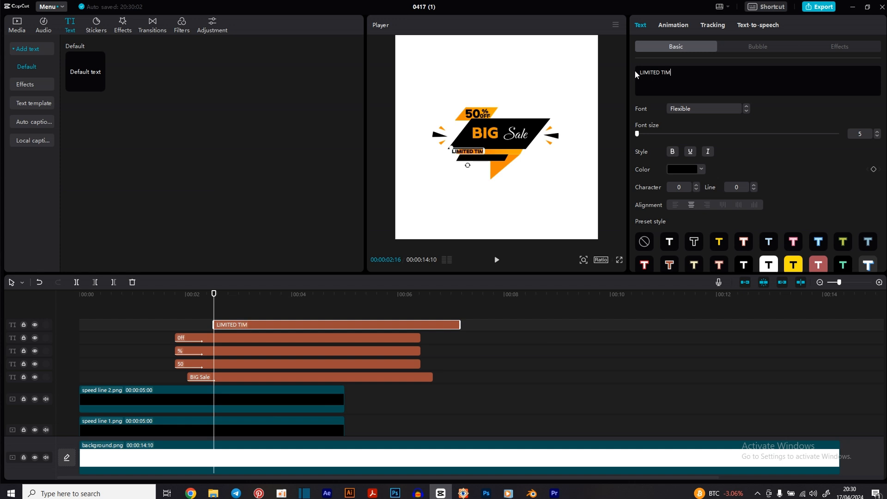
type("E ONLY")
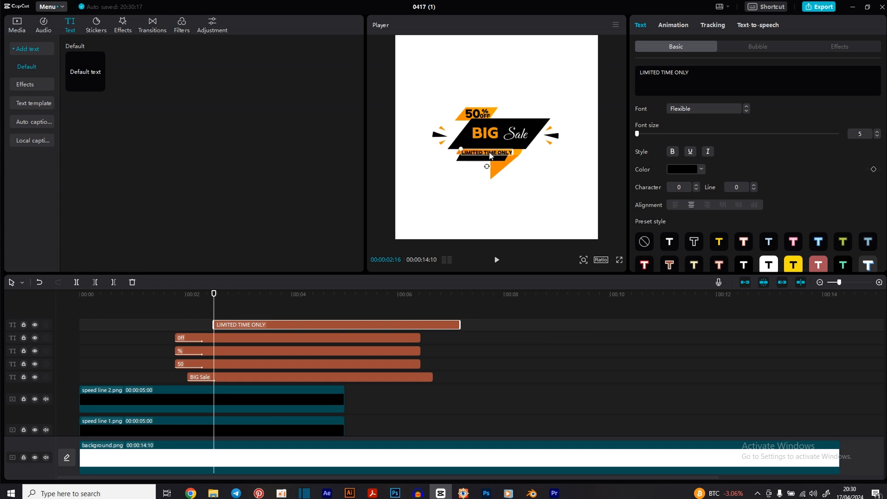
left_click_drag(489, 153, 490, 151)
Step: Apply the Fold entrance animation to the LIMITED TIME ONLY text and play back the text sequence
left_click(672, 26)
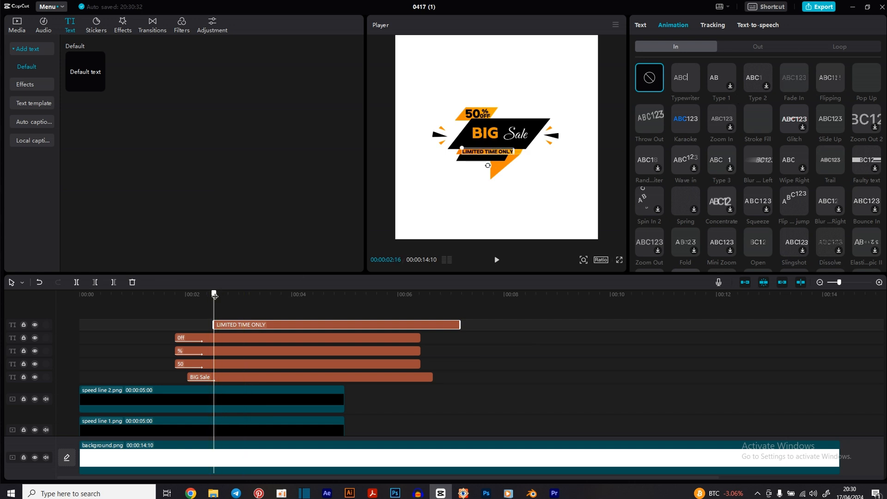
left_click(174, 299)
left_click_drag(174, 300, 215, 298)
scroll(739, 162, "down", 1)
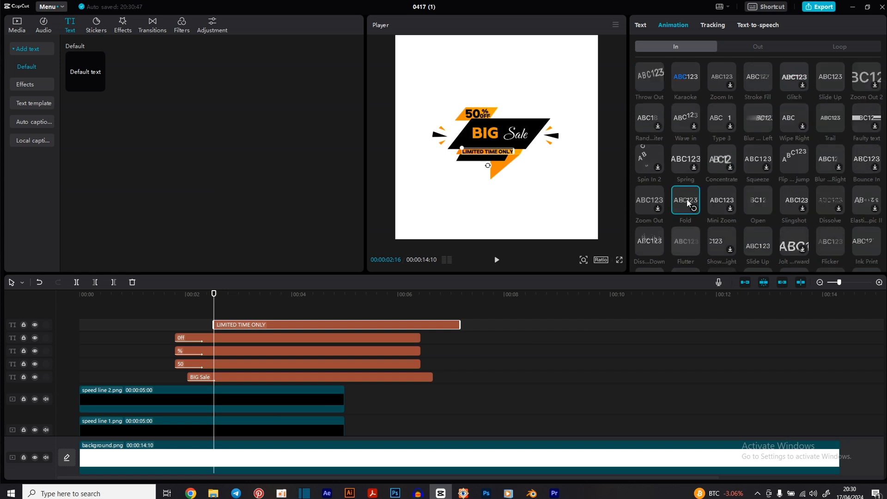
left_click(688, 204)
left_click_drag(198, 295, 173, 295)
key("space")
key("space")
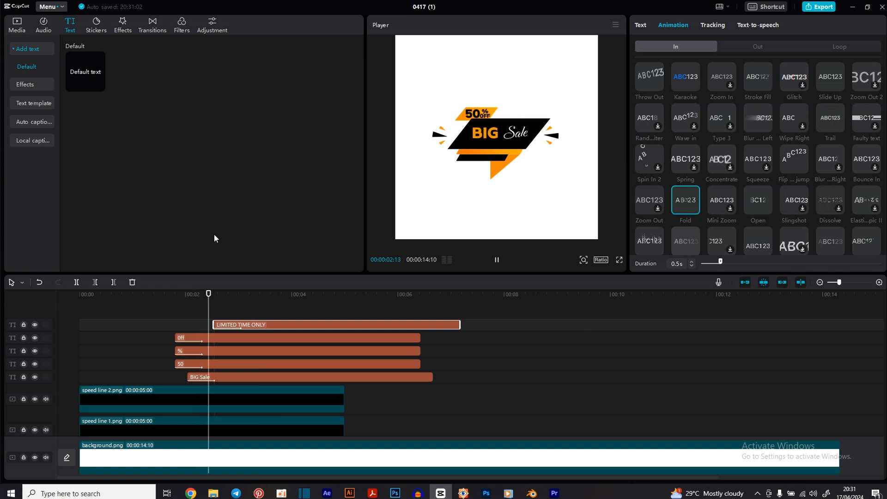
key("space")
Step: Paste a copy of the LIMITED TIME ONLY text at 00:00:03:07, change it to "shop now", and move it onto the lower black strip
mouse_move(244, 295)
left_mouse_down()
mouse_move(217, 295)
mouse_move(250, 295)
left_mouse_up()
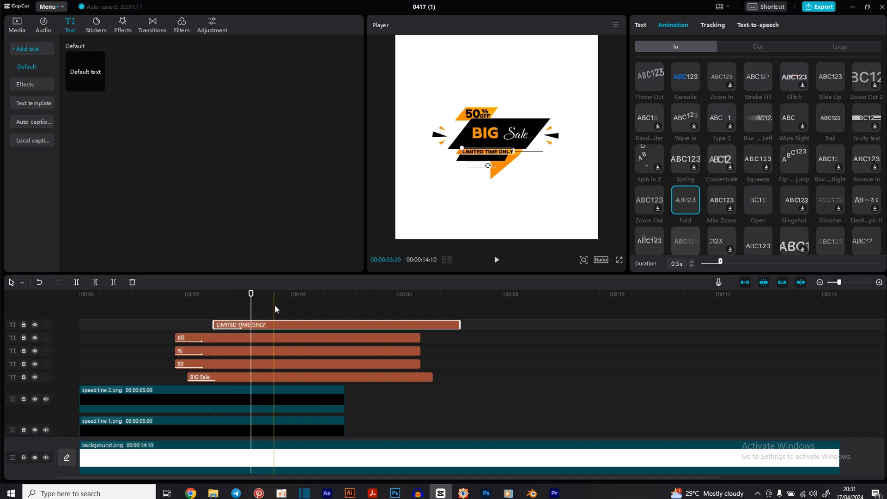
key("ctrl+v")
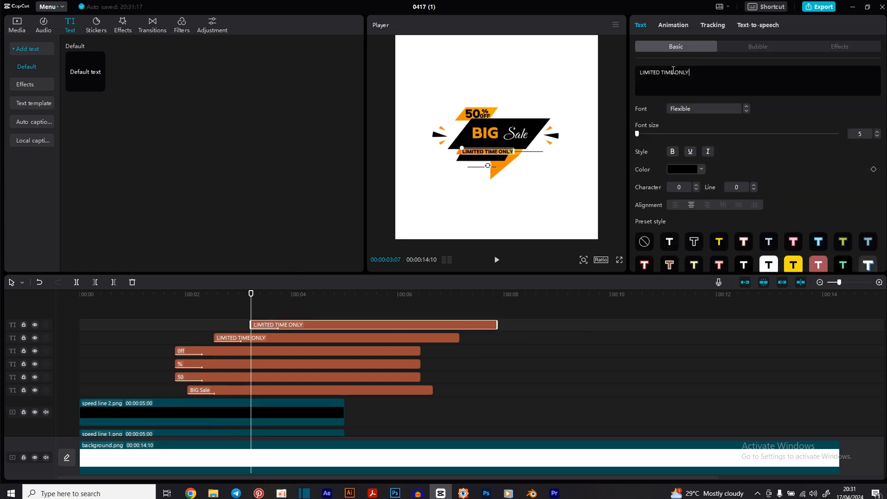
left_click_drag(689, 73, 622, 70)
type("s")
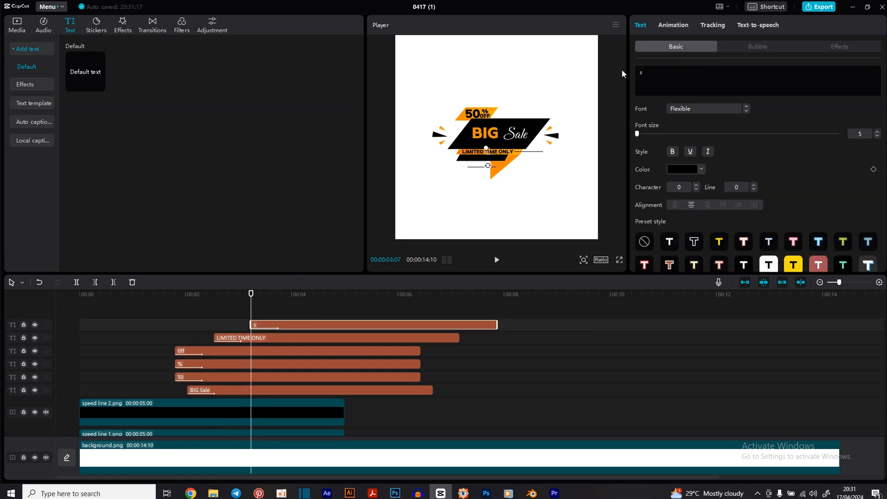
type("hop now")
left_click_drag(493, 154, 487, 162)
Step: Remove the entrance animation from the "shop now" text and set its color to white (FFFFFF)
left_click(679, 25)
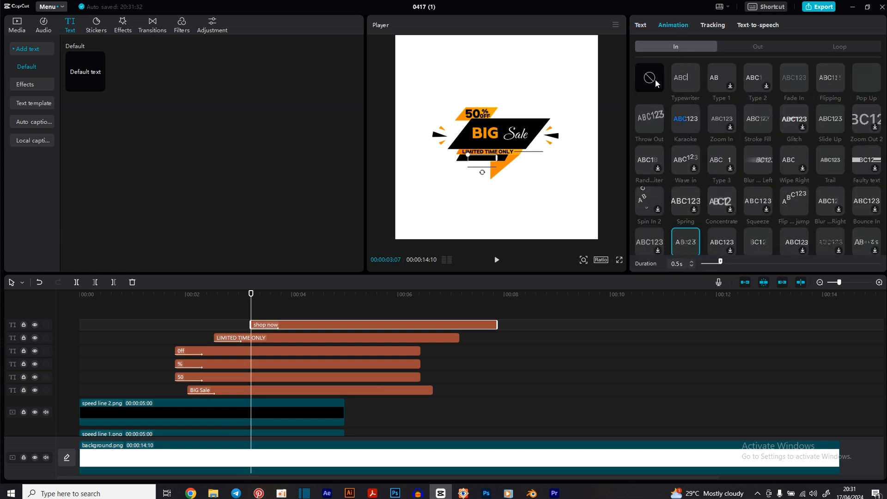
left_click(655, 79)
left_click(641, 26)
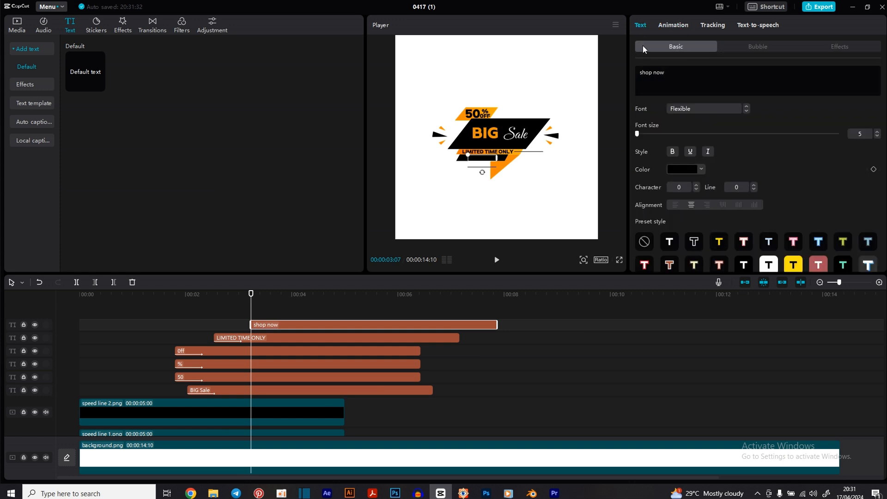
left_click(681, 167)
left_click(646, 182)
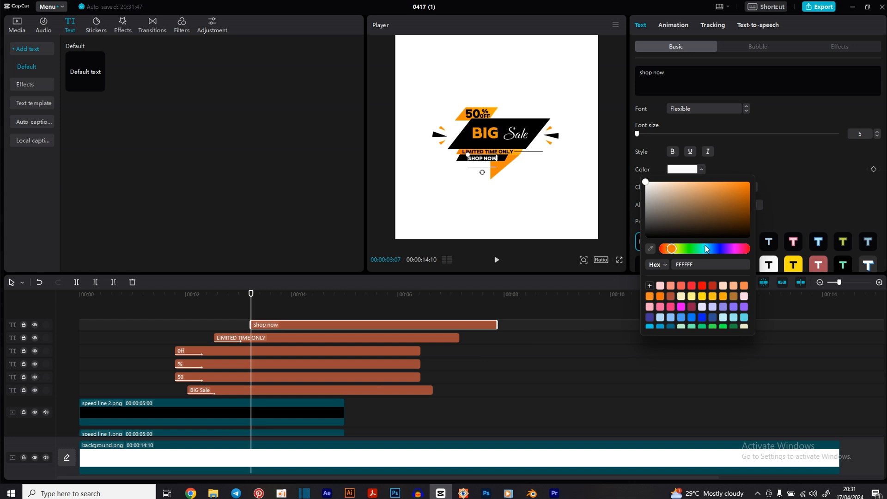
left_click(778, 184)
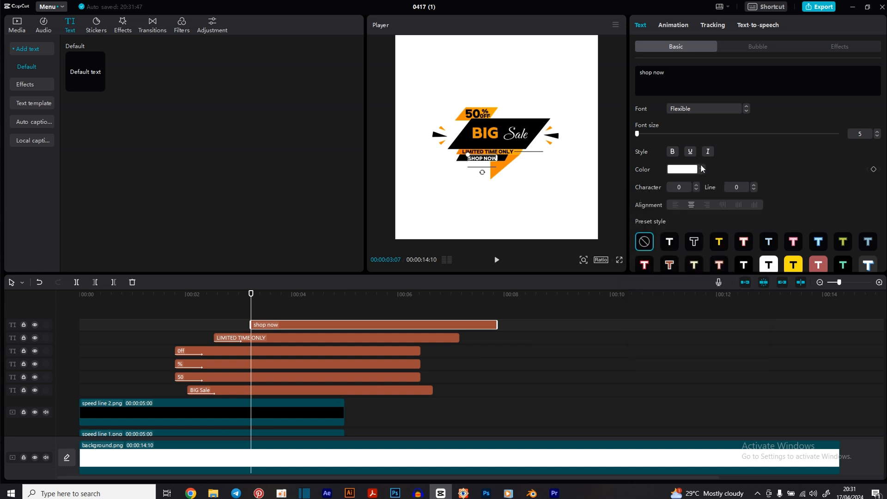
Step: Italicize the shop now text, nudge it slightly on the lower black strip, and extend the wording to "shop now!"
left_click(709, 153)
left_click_drag(493, 159, 492, 159)
left_click(665, 73)
type("!")
Step: Color only the word "now!" orange in the shop now! text
left_click_drag(665, 72, 653, 73)
left_click(681, 169)
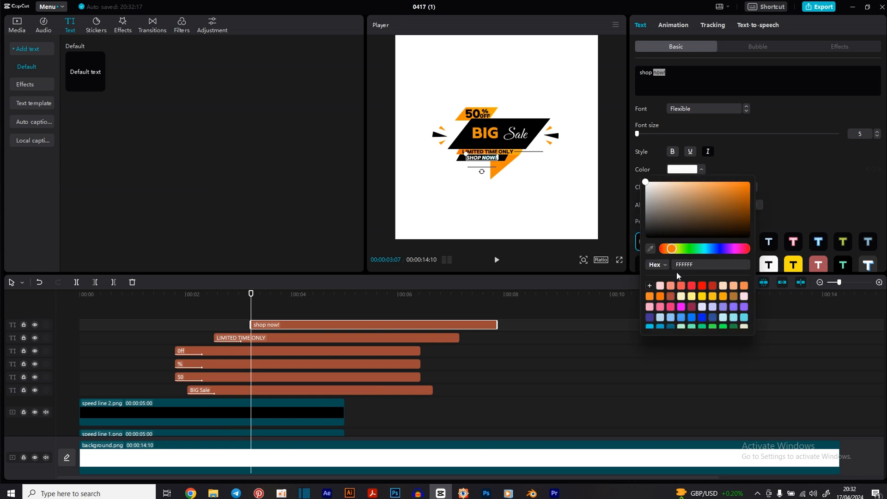
left_click(749, 183)
left_click(740, 182)
left_click(592, 195)
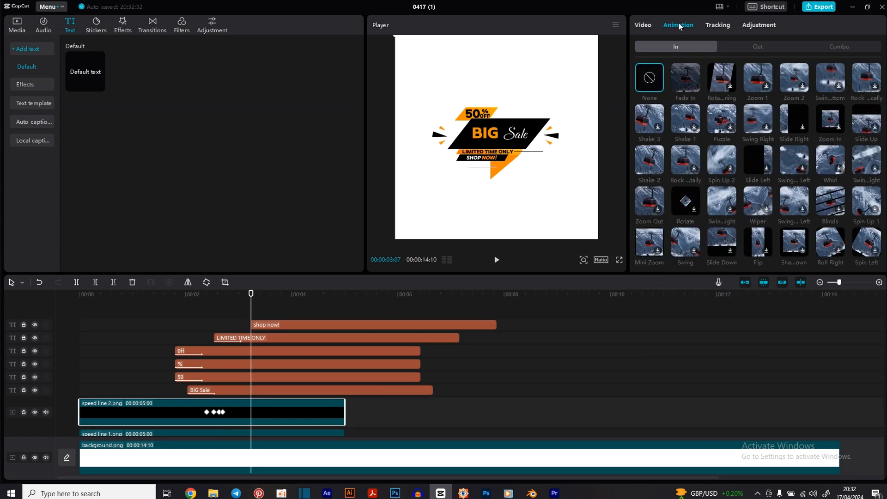
Step: Apply the "Flip ... jump" entrance animation to the shop now! text with a 1.2 s duration and play back the banner from the start
left_click(281, 325)
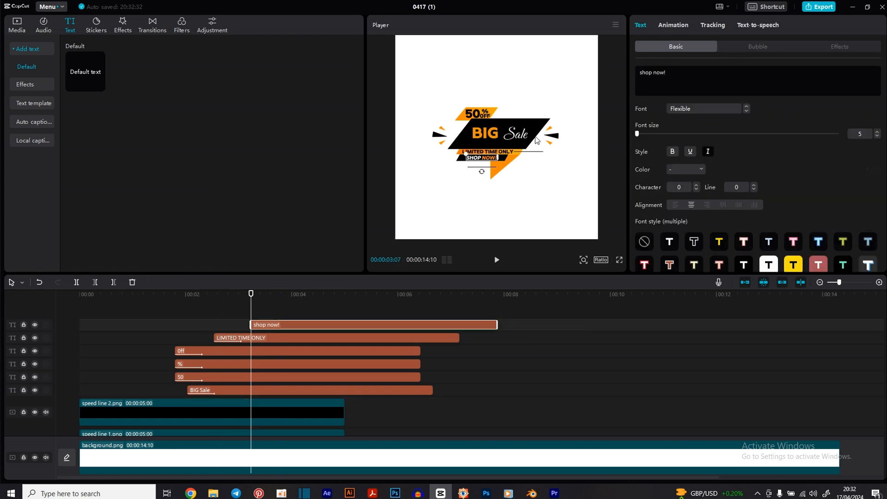
left_click(680, 26)
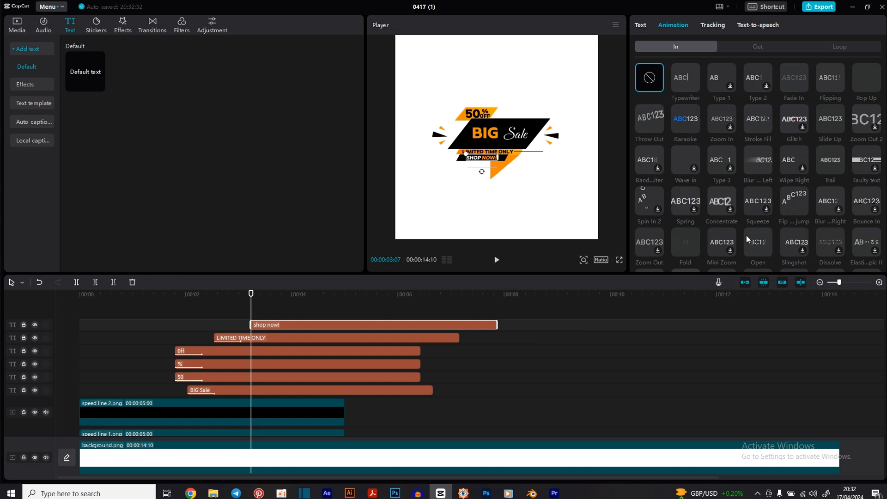
left_click(792, 199)
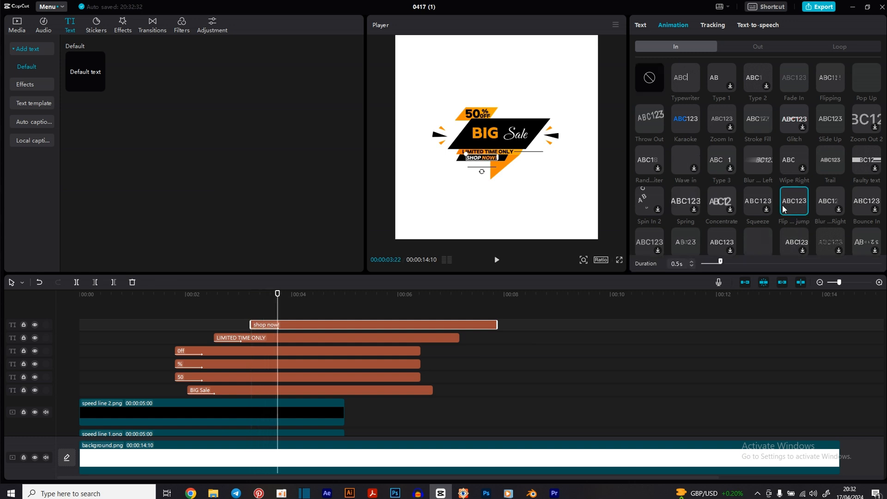
left_click_drag(722, 262, 746, 262)
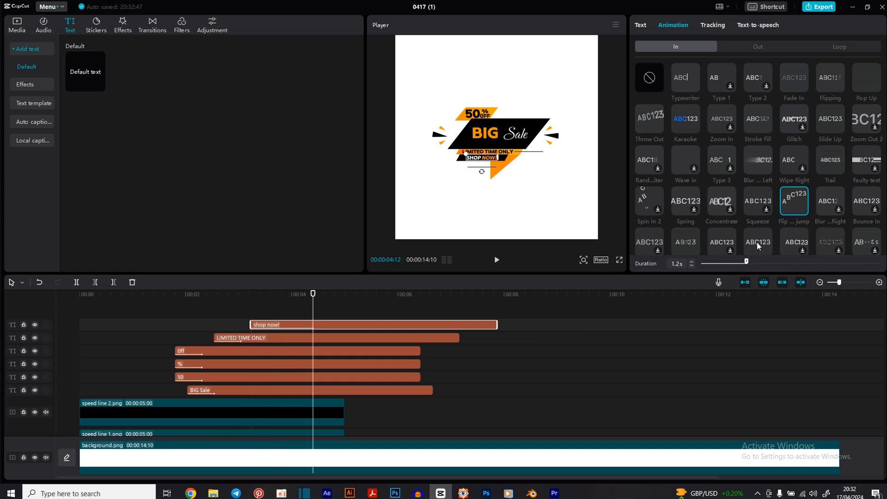
left_click_drag(216, 293, 31, 297)
left_click(579, 307)
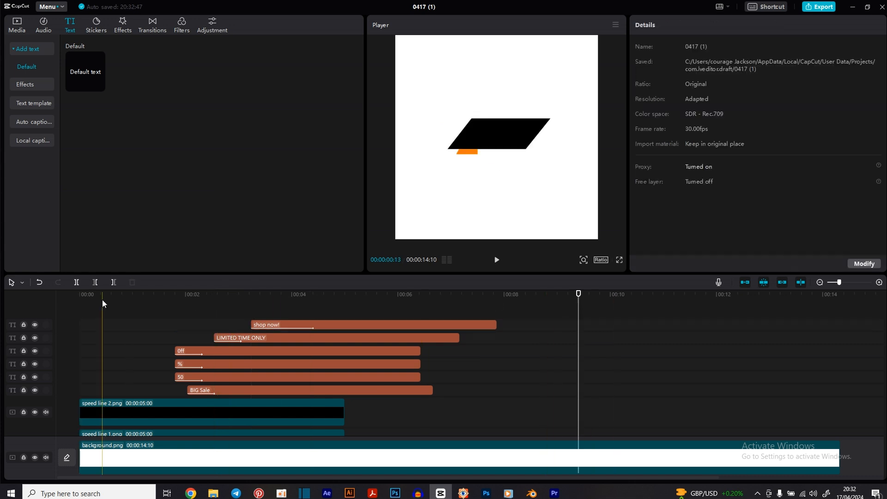
left_click_drag(87, 296, 78, 292)
key("space")
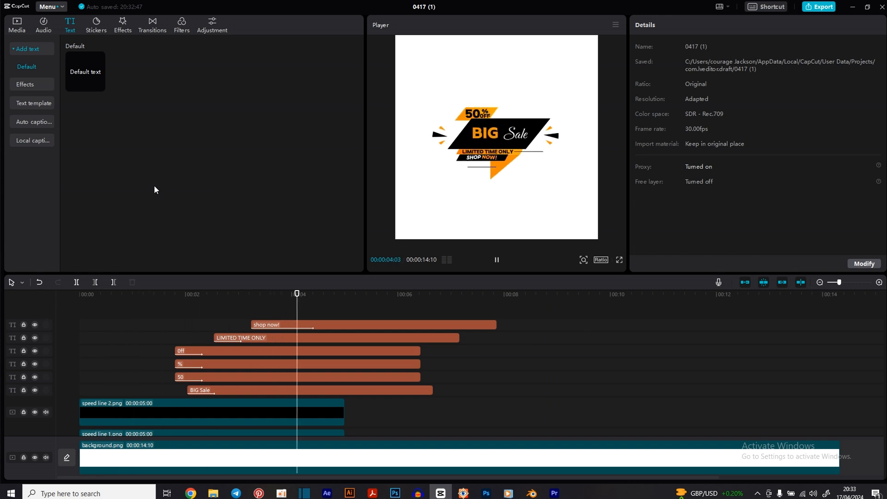
Step: Trim the ends of all six text clips together to the end of the speed line clips at the 5-second mark
left_click(326, 324)
left_click(328, 337, "ctrl")
left_click(325, 350, "ctrl")
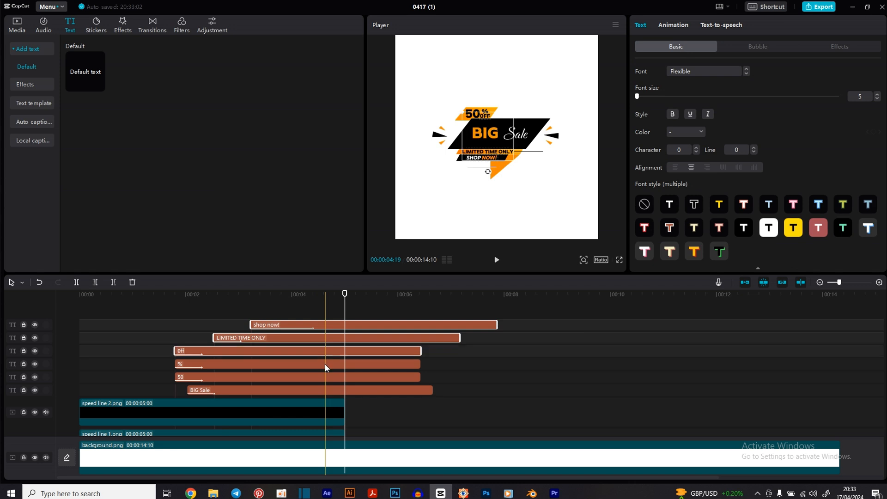
left_click(325, 364, "ctrl")
left_click(323, 377, "ctrl")
left_click(322, 390, "ctrl")
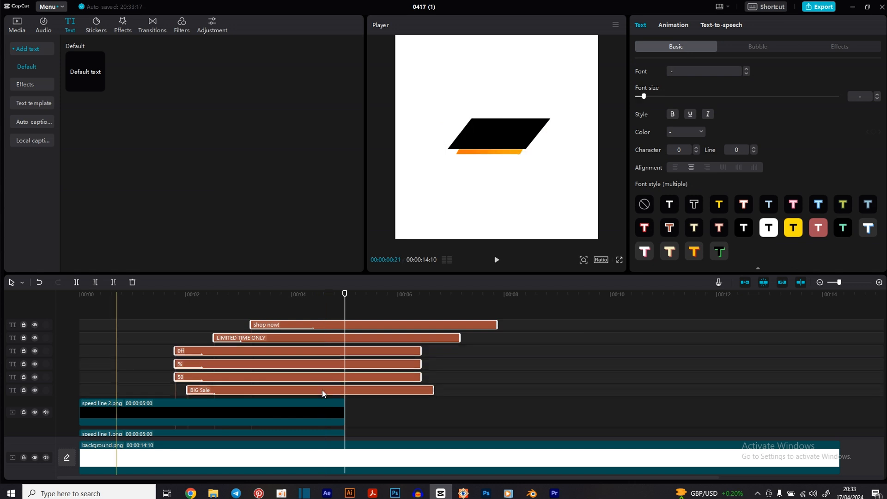
left_click(113, 281)
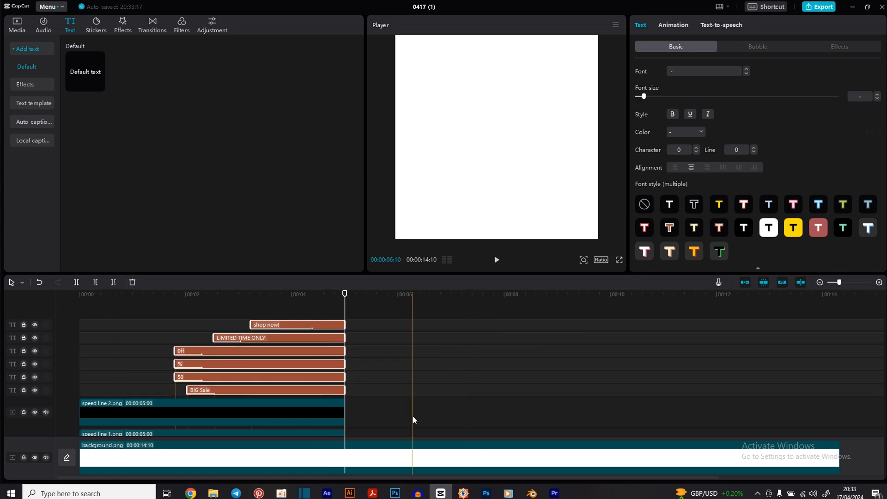
Step: Trim the end of the background.png clip to 00:00:05:00 and play back the finished animation from the start
left_click(413, 451)
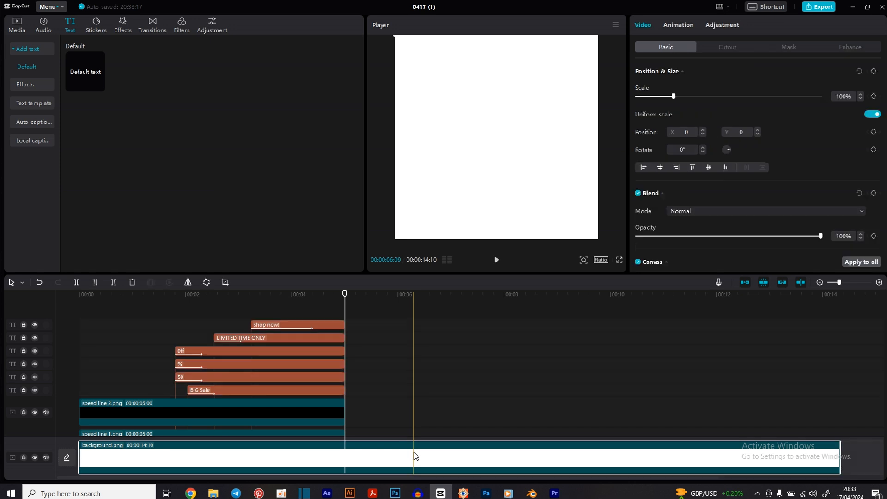
left_click(114, 282)
key("Home")
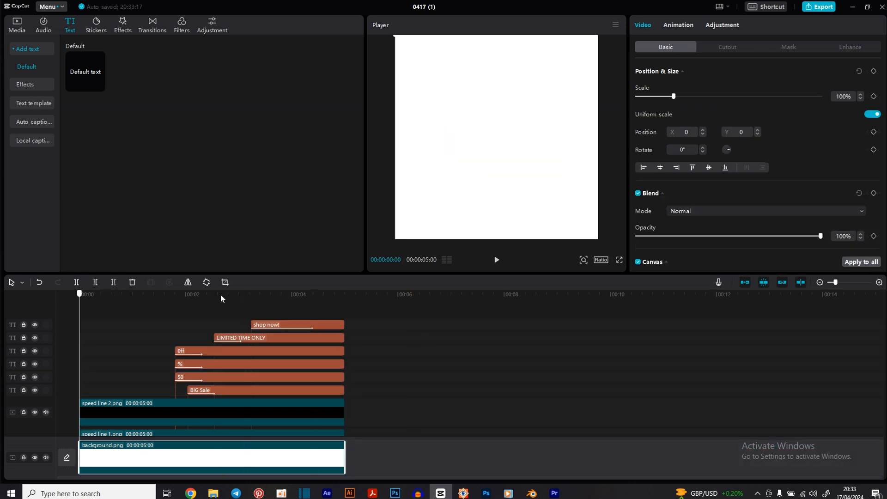
key("space")
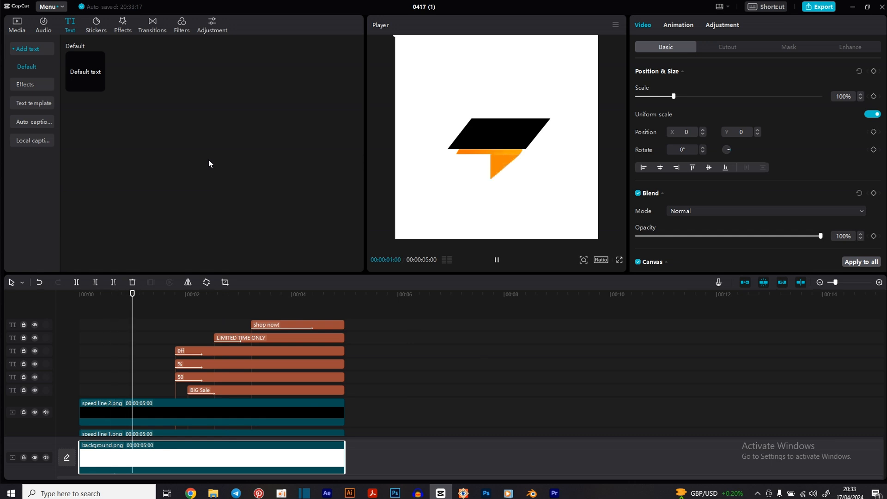